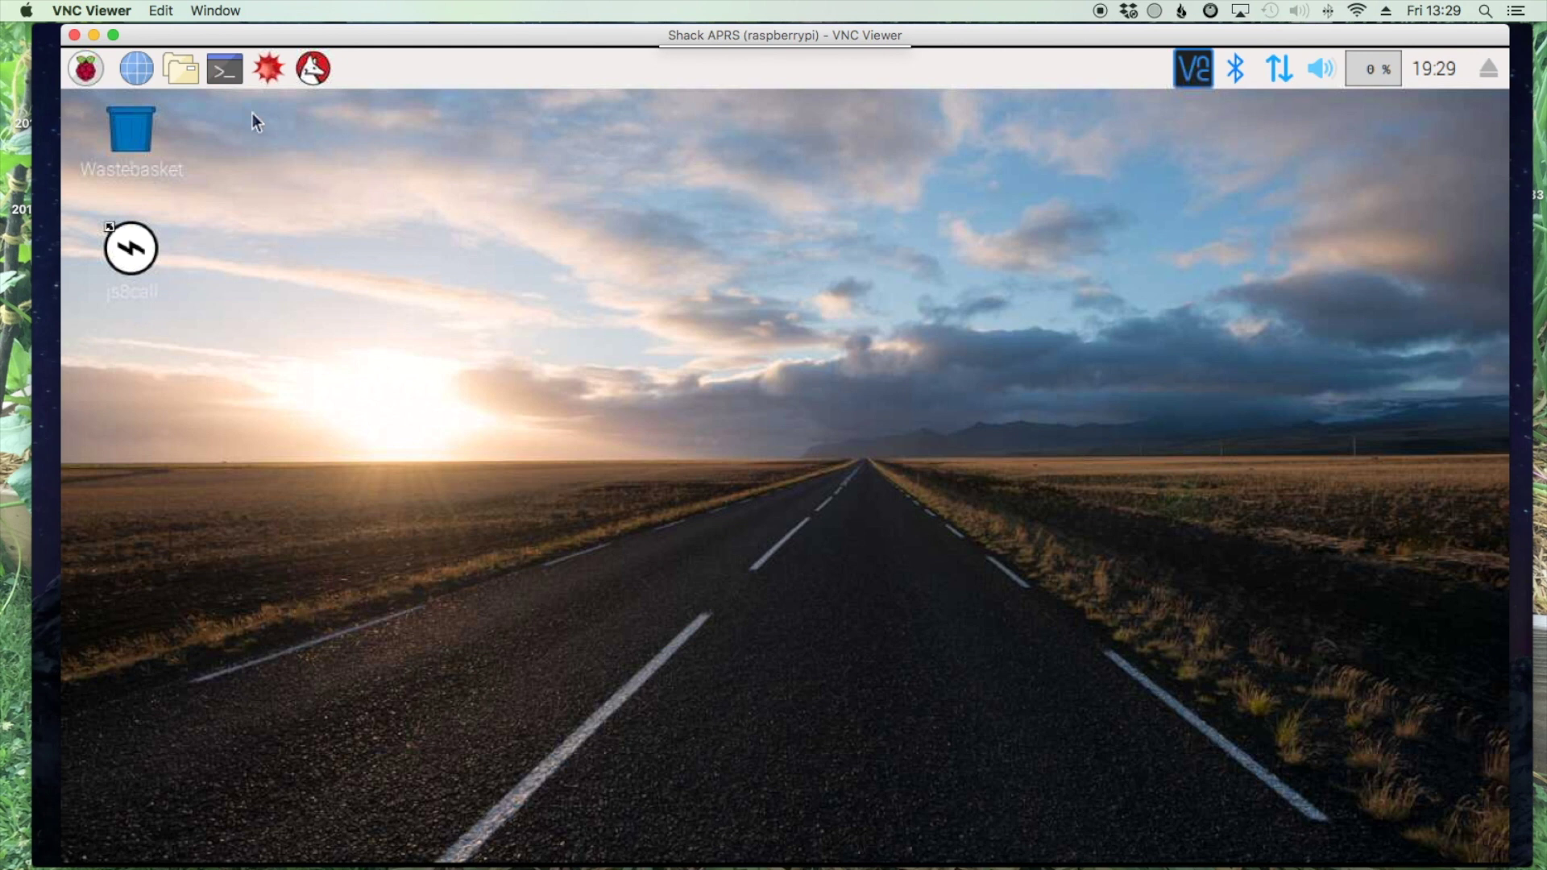
Step: Open a terminal on the Raspberry Pi desktop and maximize it to fill the screen
{"action": "left_click", "coordinate": [228, 71]}
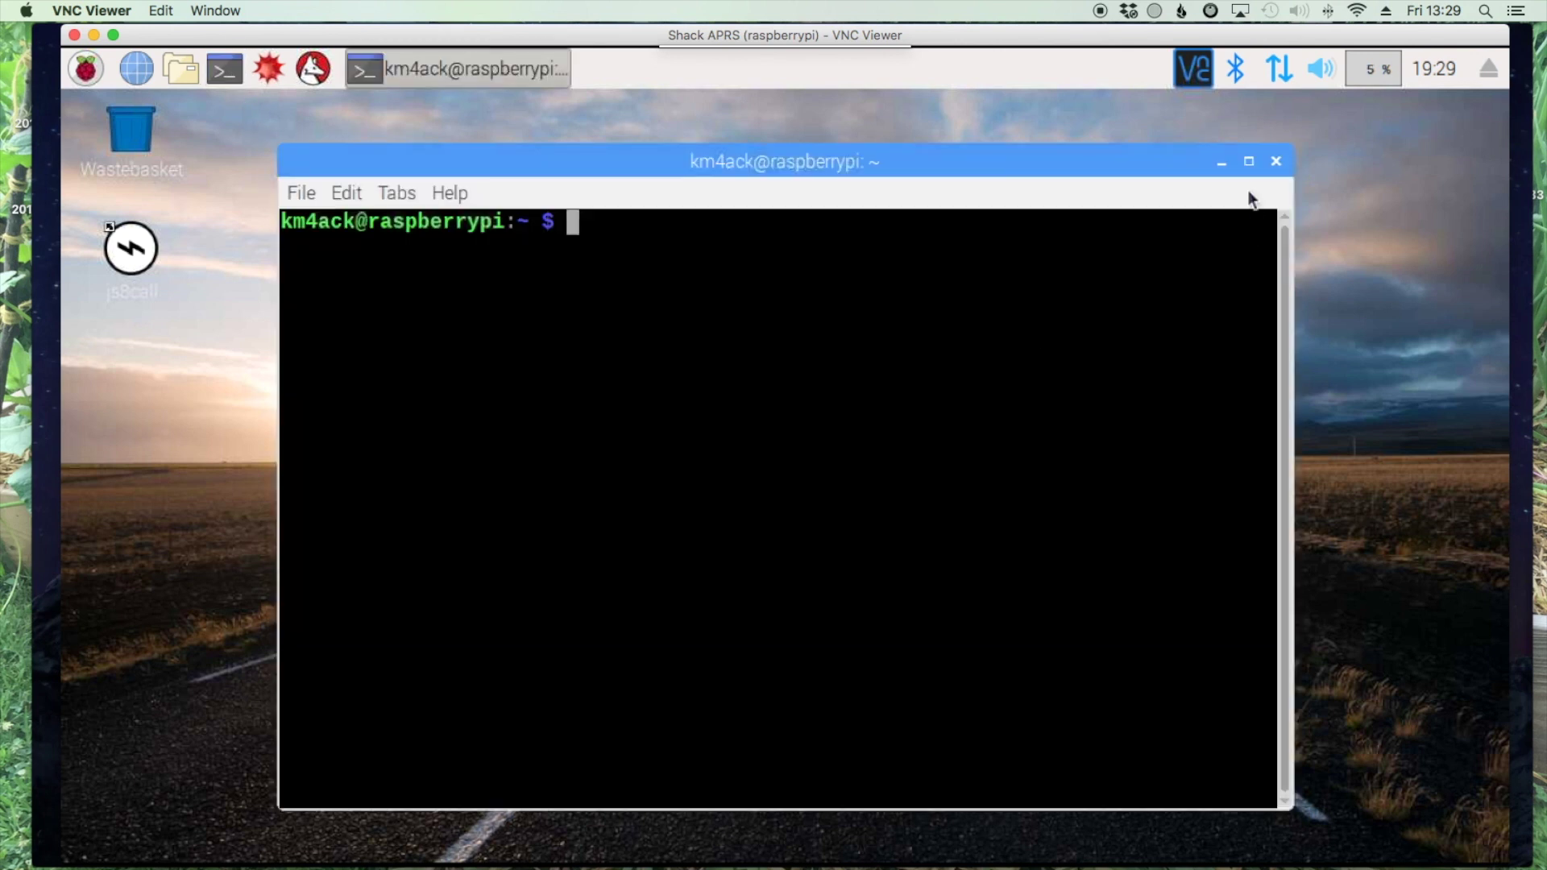
{"action": "left_click", "coordinate": [1248, 164]}
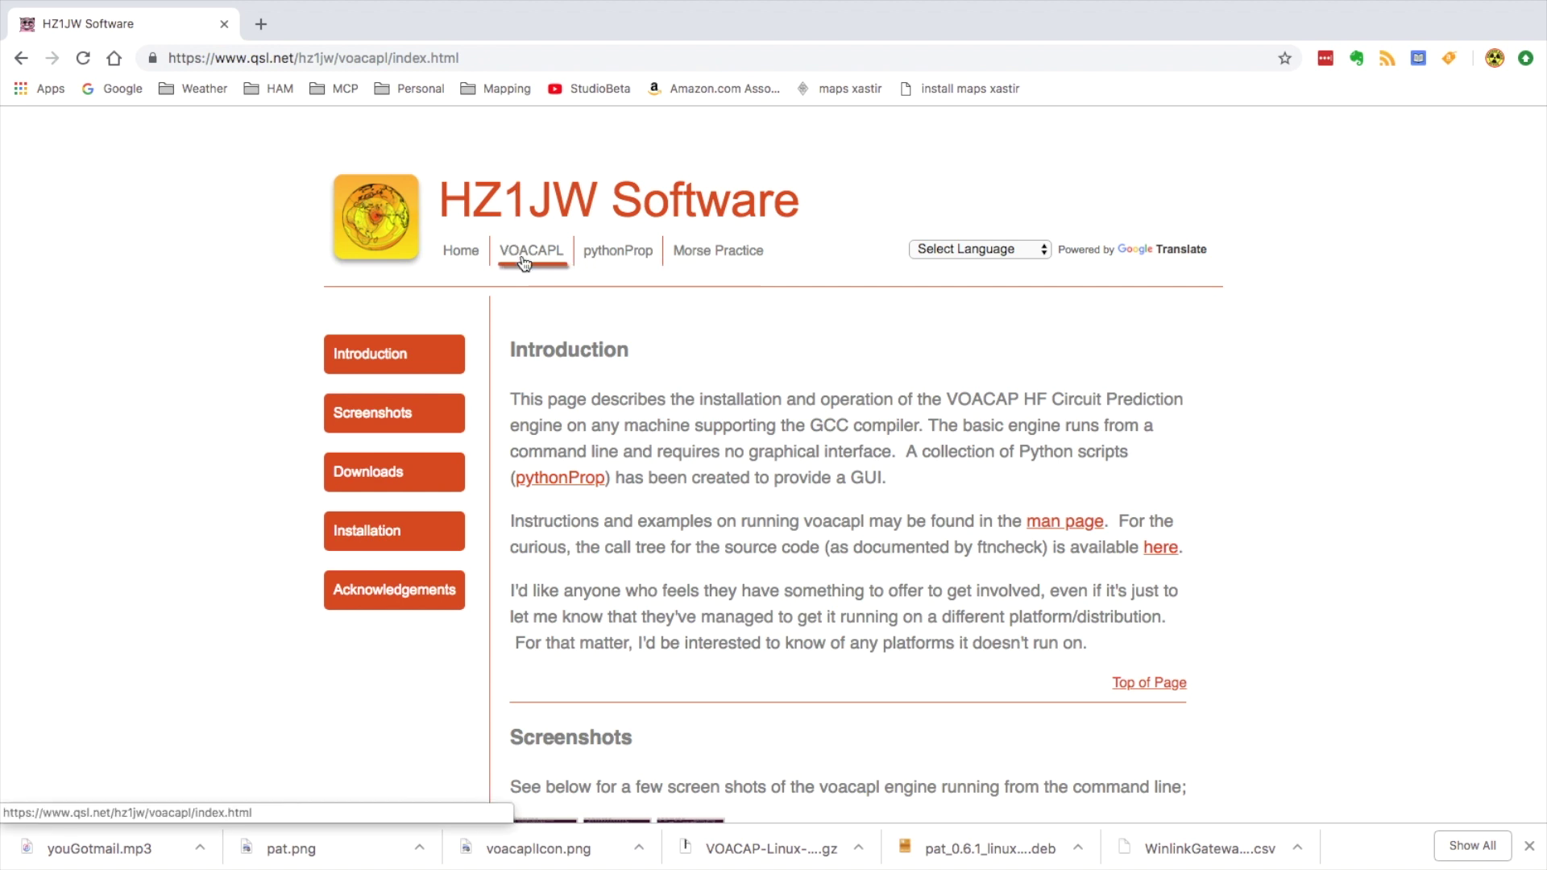
Step: Scroll to the Installation section and expand the Ubuntu GFortran instructions
{"action": "scroll", "coordinate": [1235, 510], "scroll_direction": "down", "scroll_amount": 4}
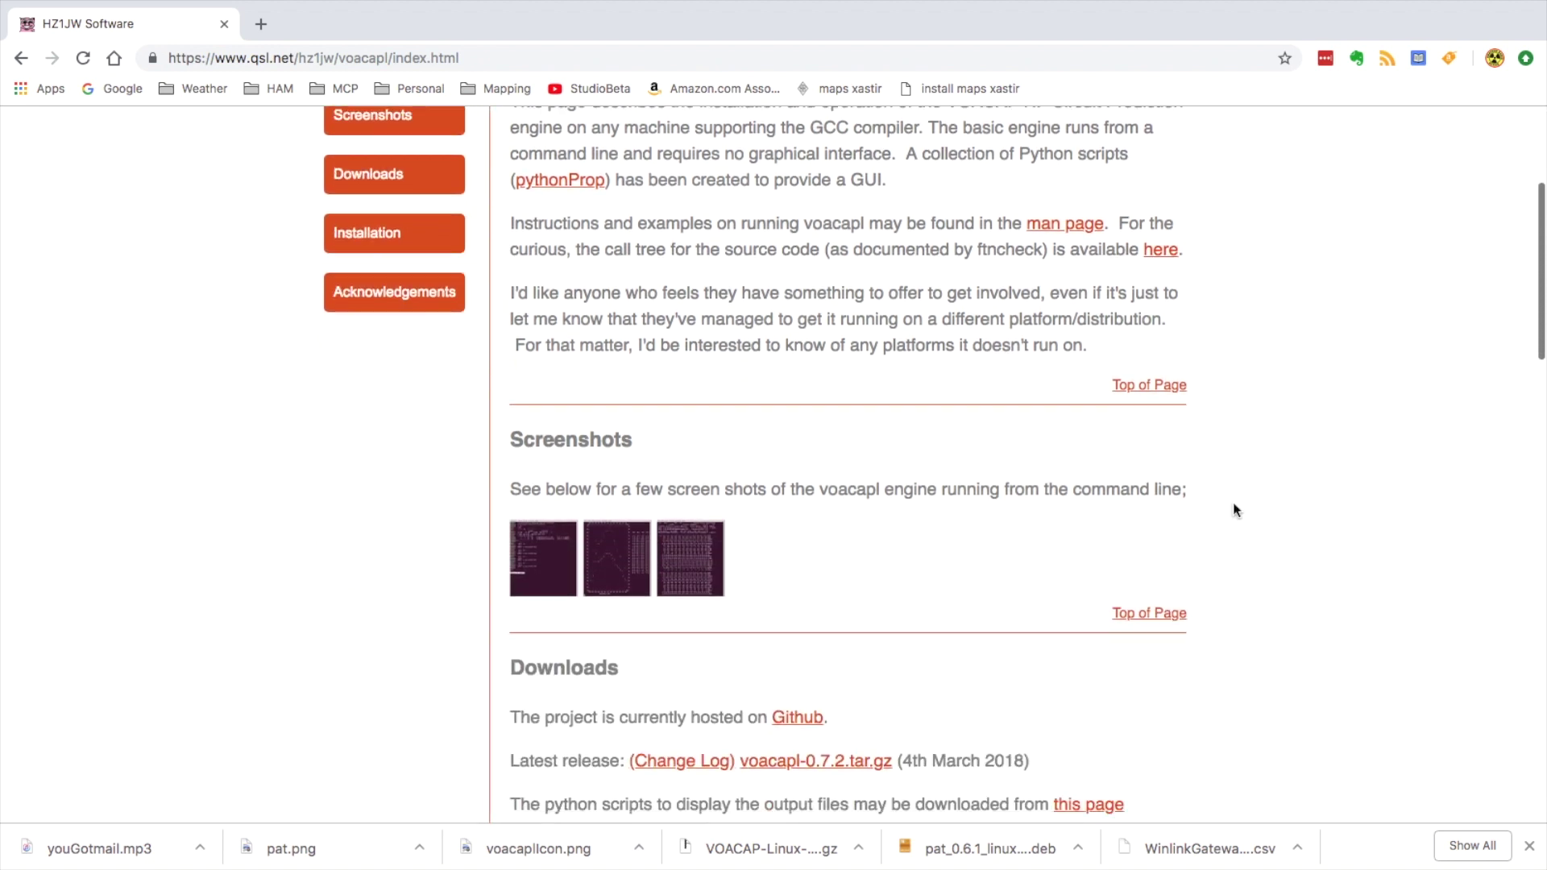
{"action": "scroll", "coordinate": [1235, 510], "scroll_direction": "down", "scroll_amount": 4}
{"action": "scroll", "coordinate": [1235, 509], "scroll_direction": "down", "scroll_amount": 2}
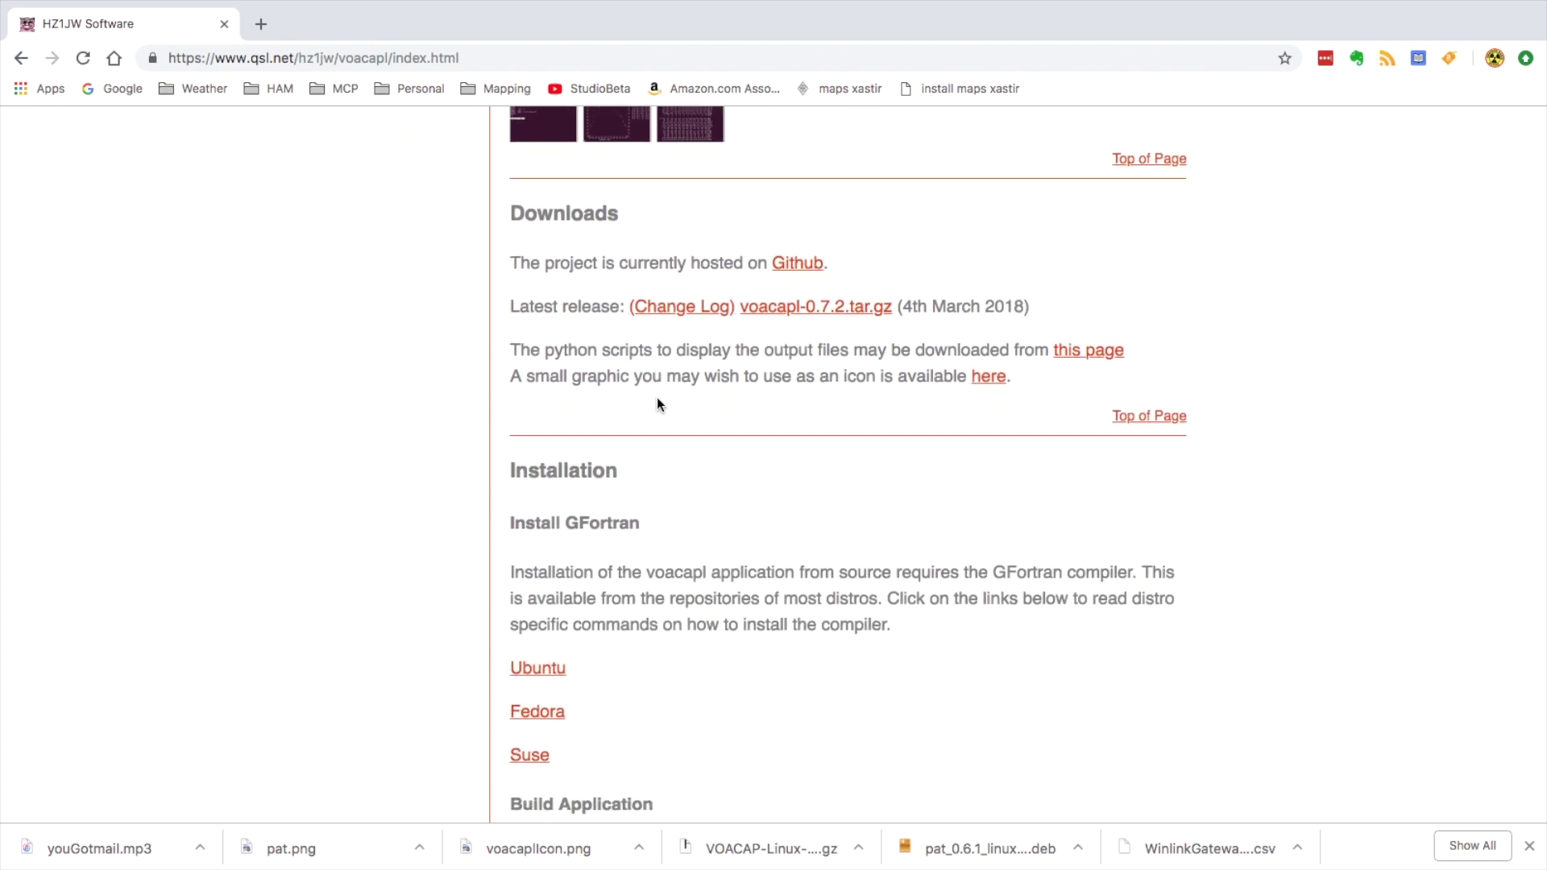
{"action": "scroll", "coordinate": [392, 420], "scroll_direction": "down", "scroll_amount": 1}
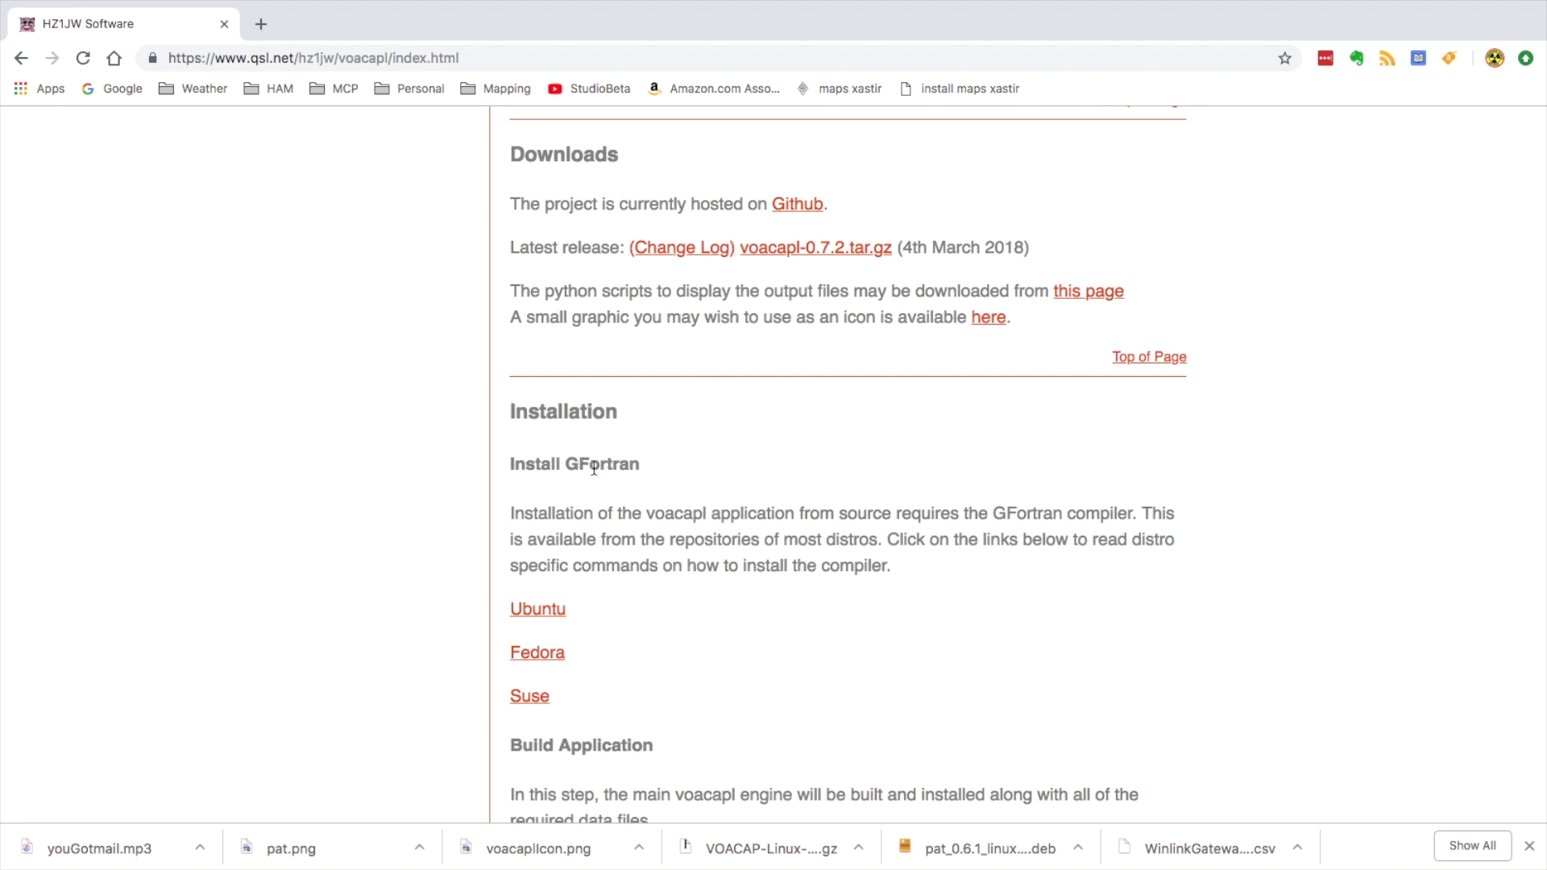
{"action": "left_click", "coordinate": [545, 612]}
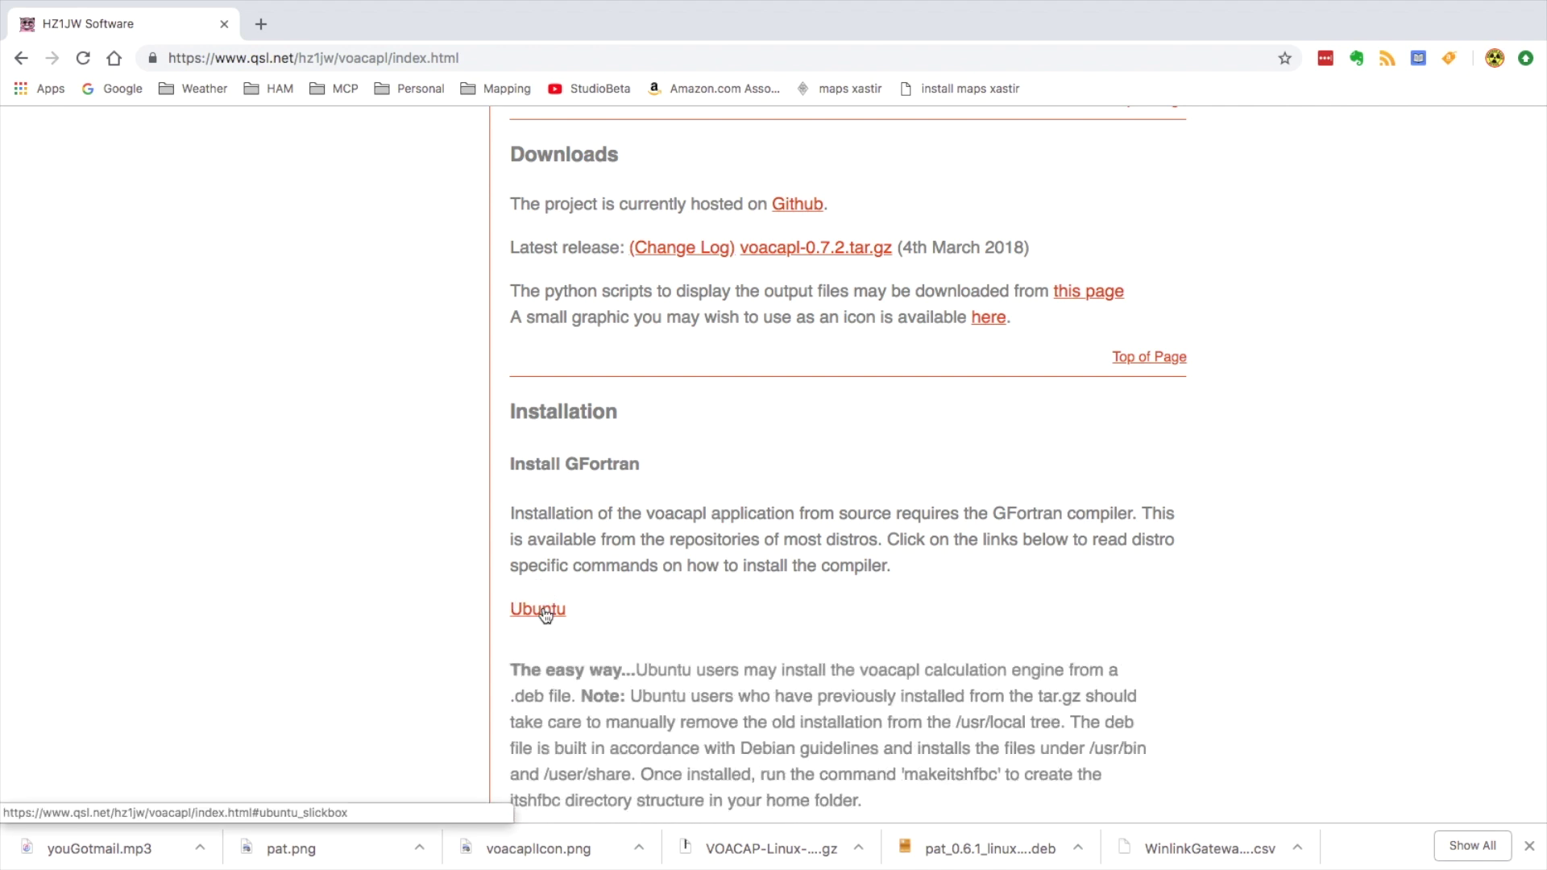
Step: Copy the 'sudo apt-get install gfortran' command from the page
{"action": "scroll", "coordinate": [794, 518], "scroll_direction": "down", "scroll_amount": 4}
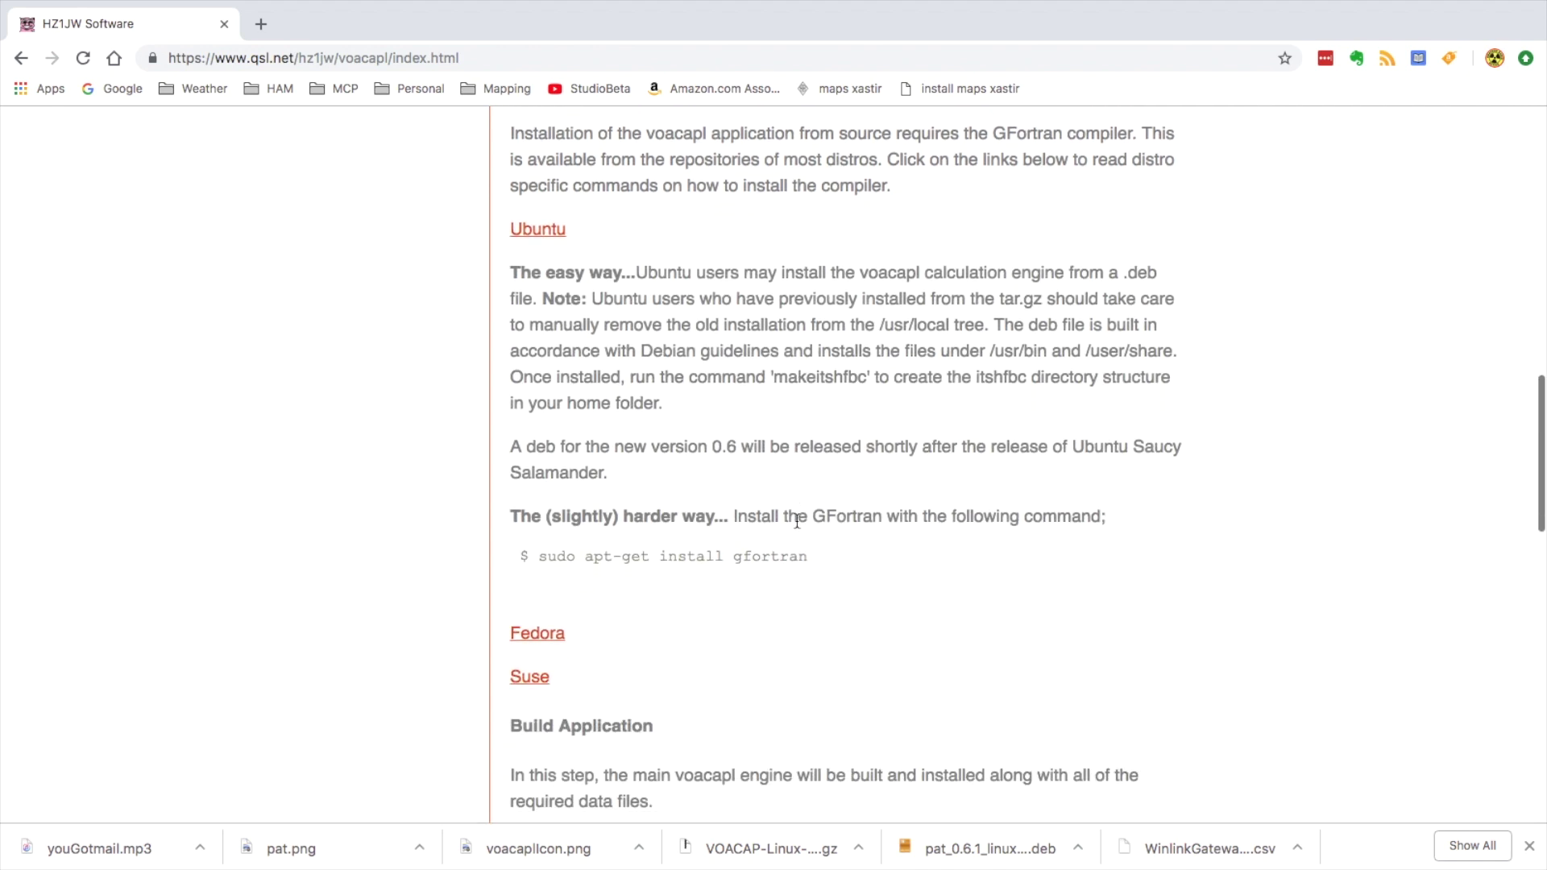
{"action": "left_click_drag", "start_coordinate": [818, 561], "coordinate": [540, 559]}
{"action": "right_click", "coordinate": [557, 554]}
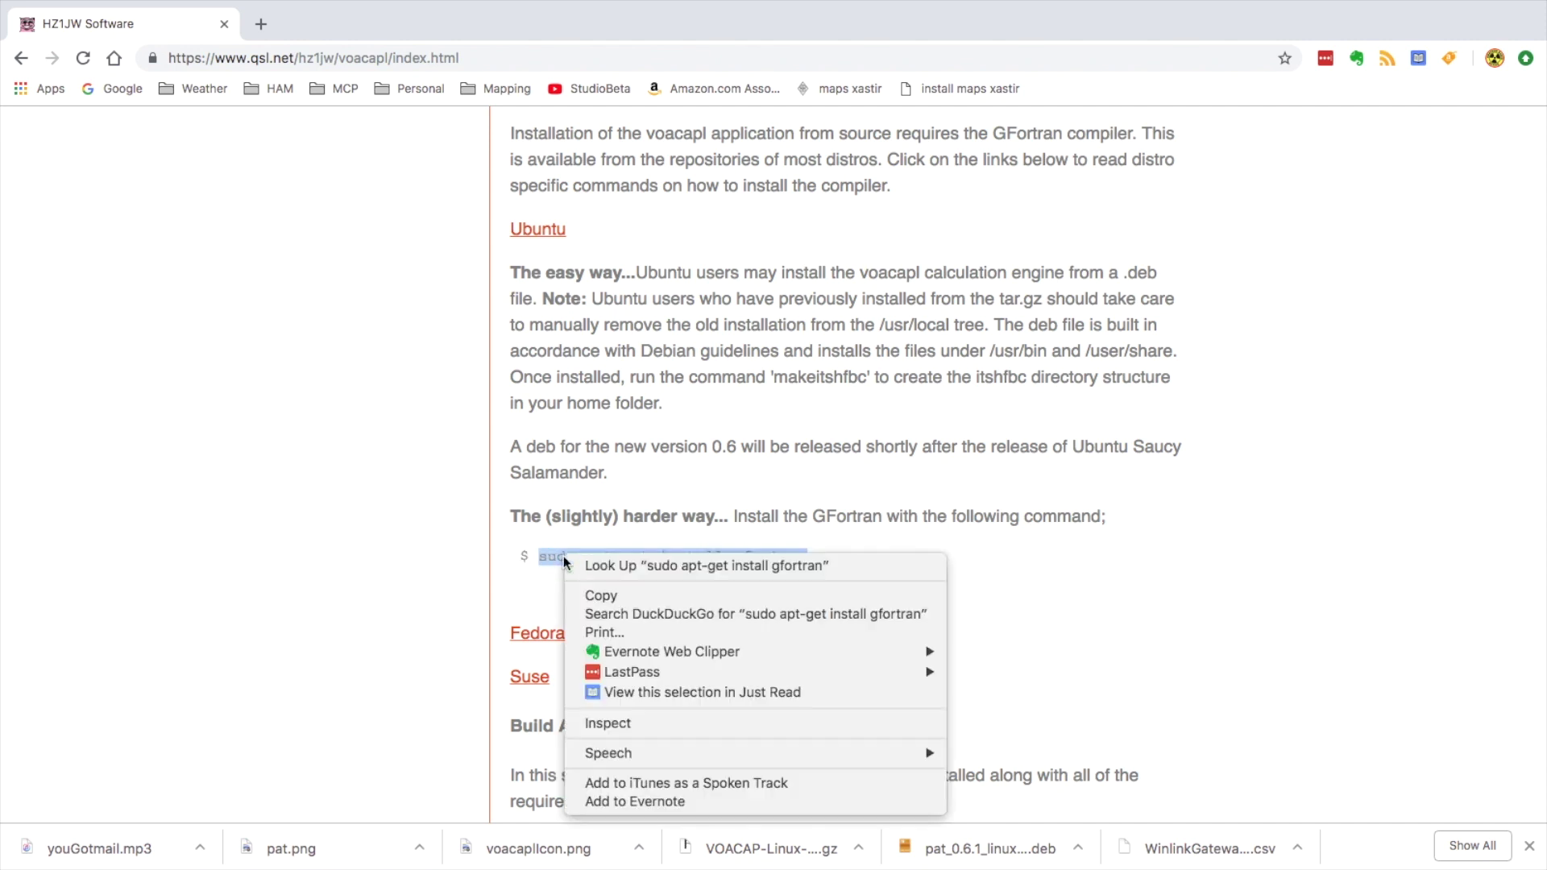
{"action": "left_click", "coordinate": [617, 592]}
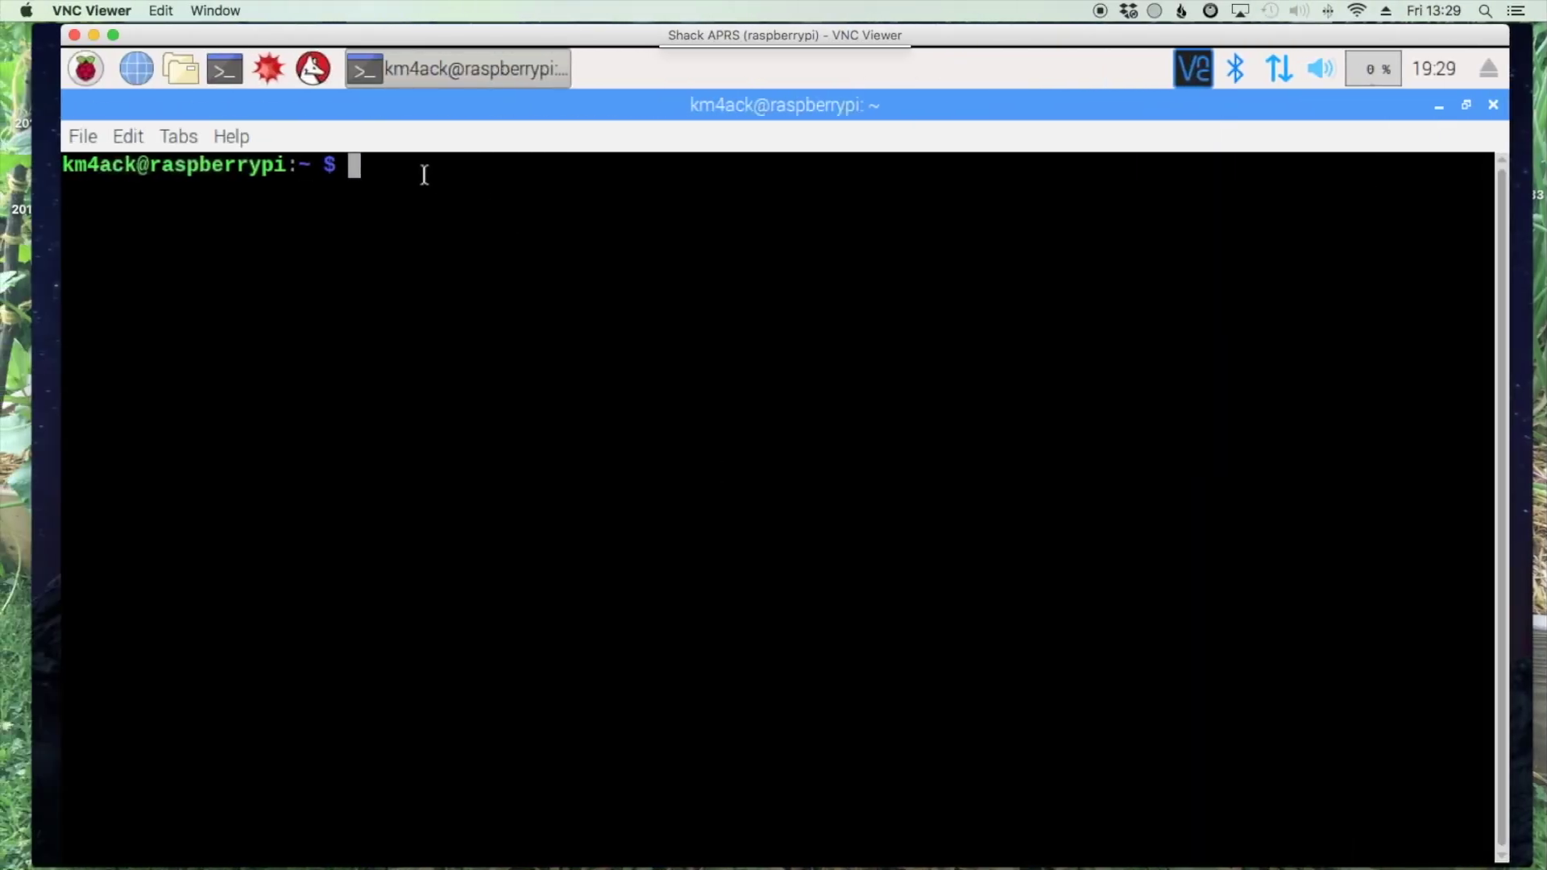
Step: Paste and run the gfortran install command in the Pi terminal, confirming with y
{"action": "right_click", "coordinate": [424, 174]}
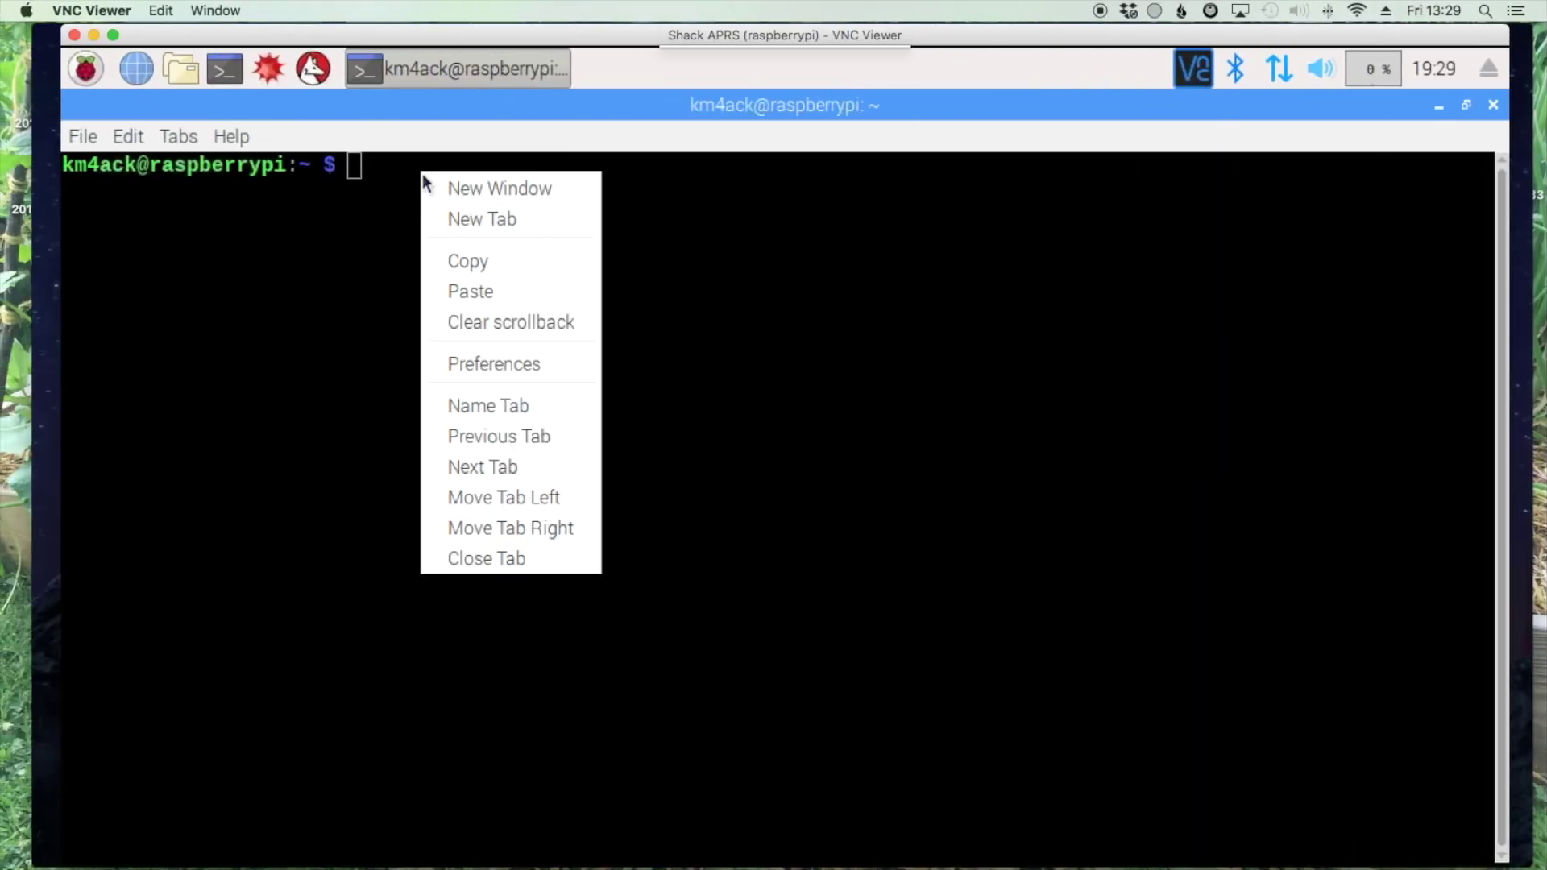
{"action": "left_click", "coordinate": [500, 291]}
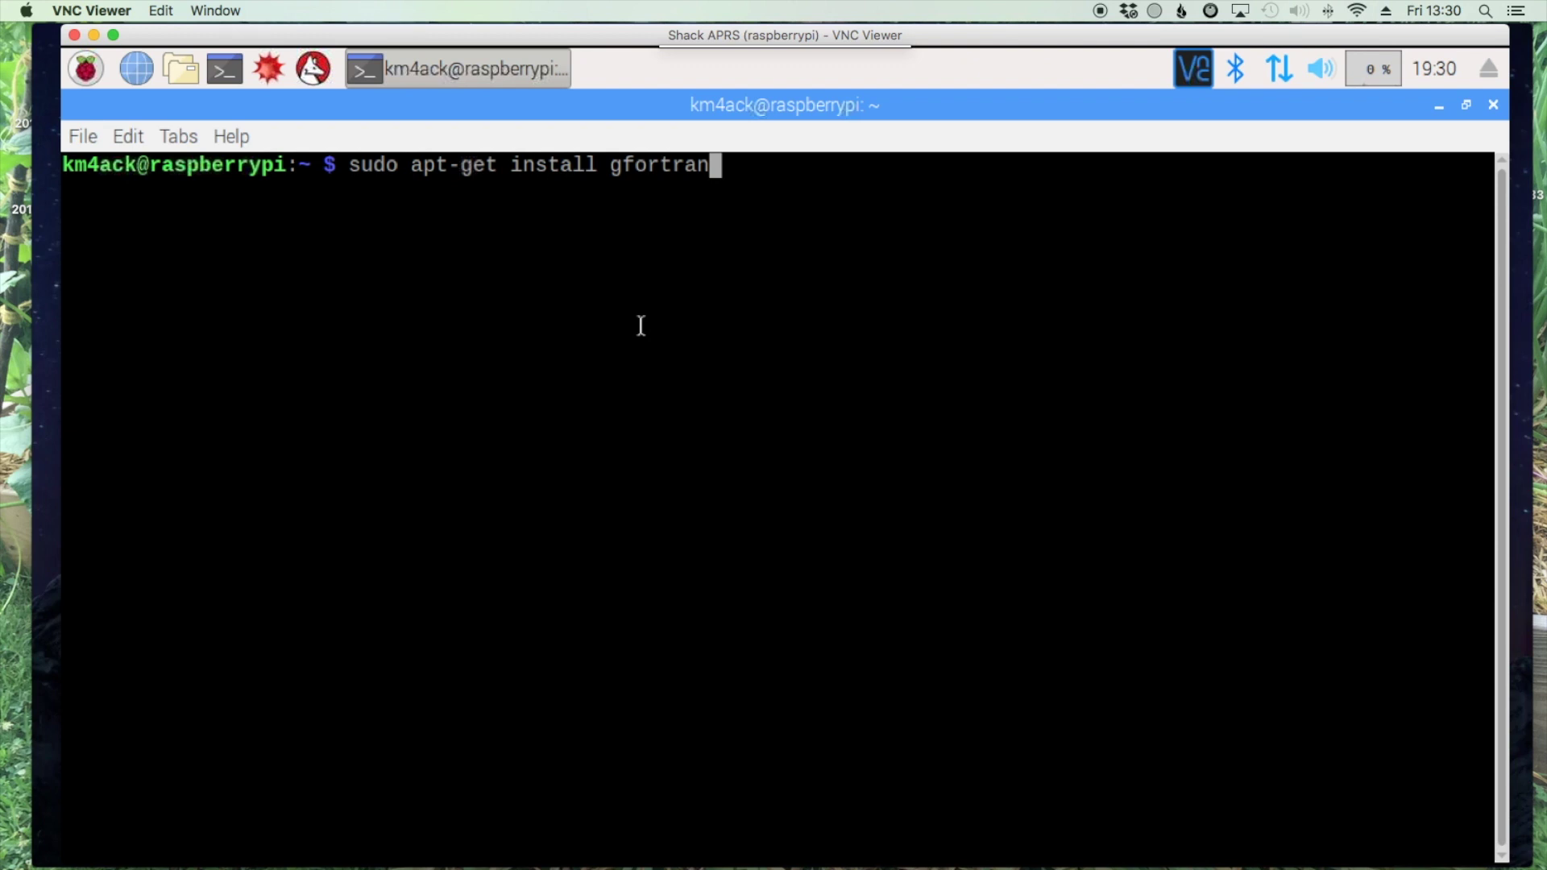
{"action": "key", "text": "Return"}
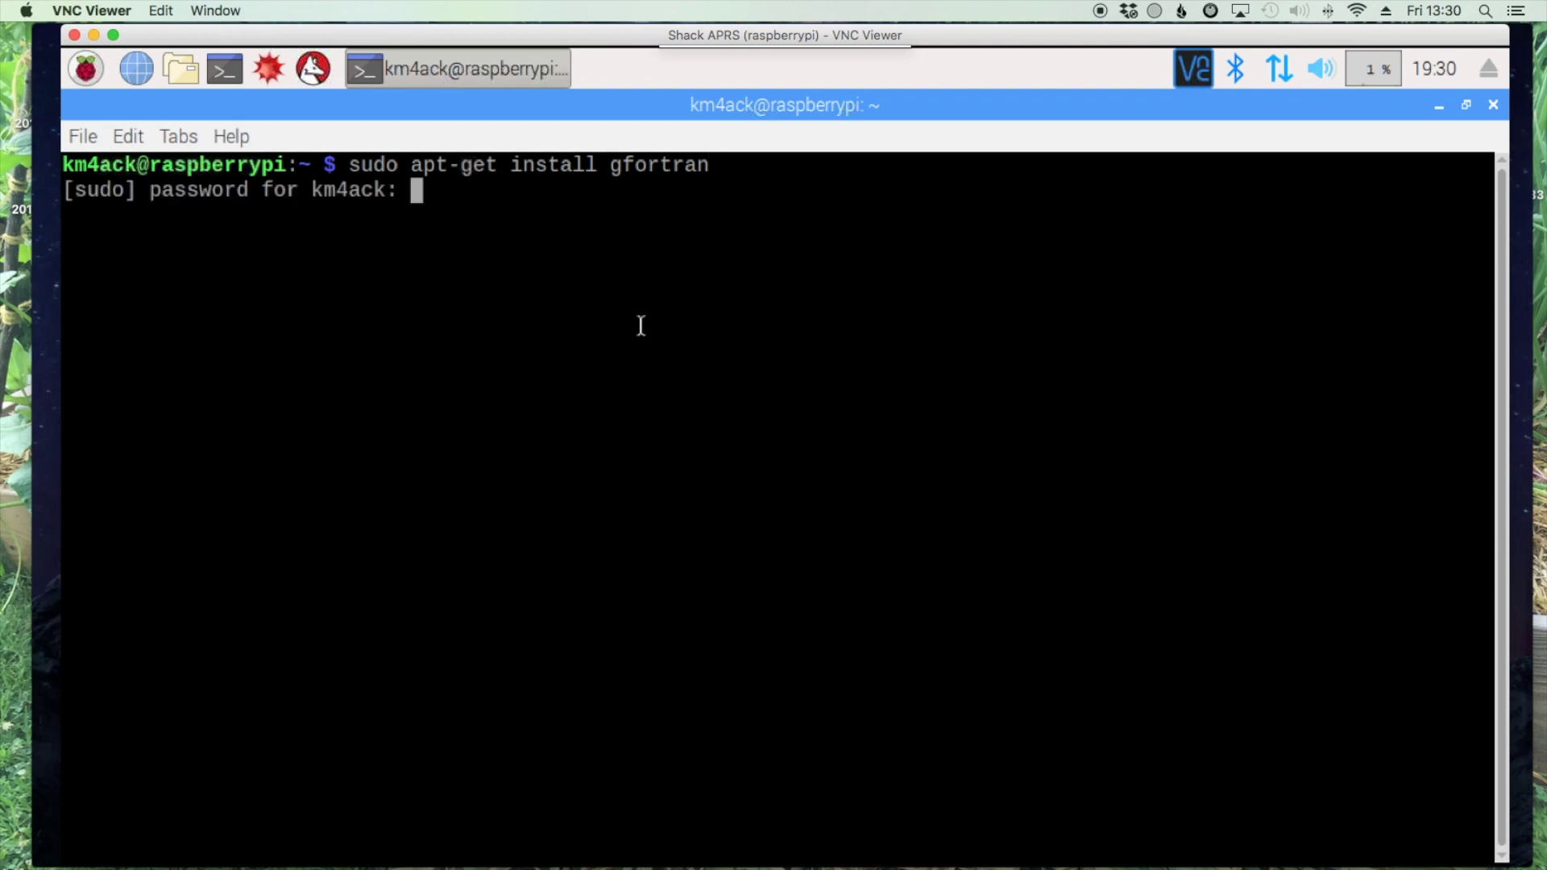
{"action": "key", "text": "Return"}
{"action": "type", "text": "y"}
{"action": "key", "text": "Return"}
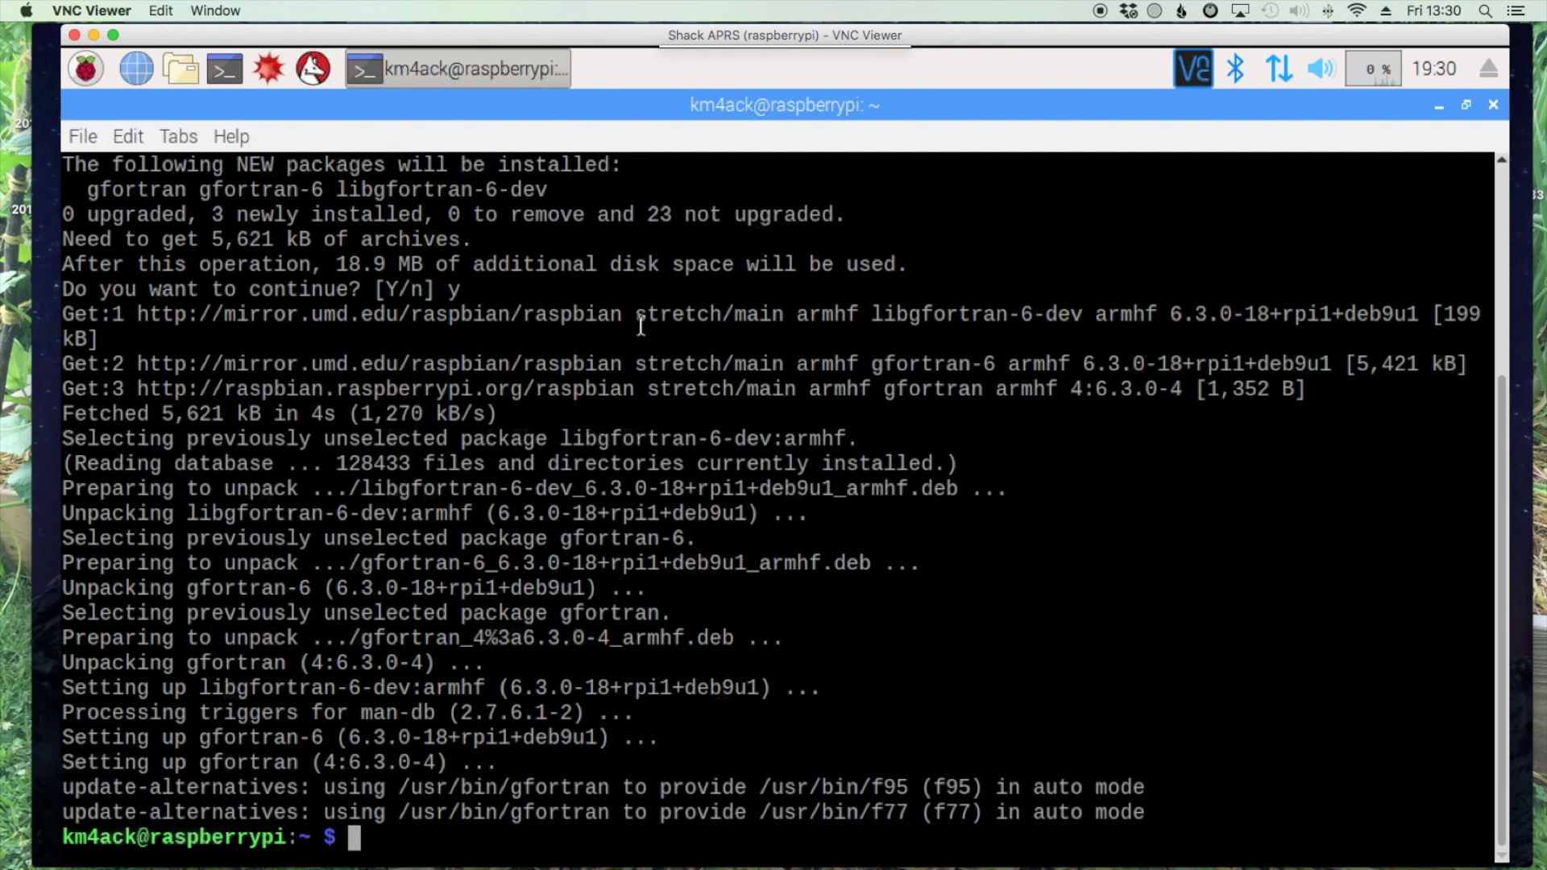
Step: Clear the terminal, change into Downloads and list its contents
{"action": "type", "text": "clear"}
{"action": "key", "text": "Return"}
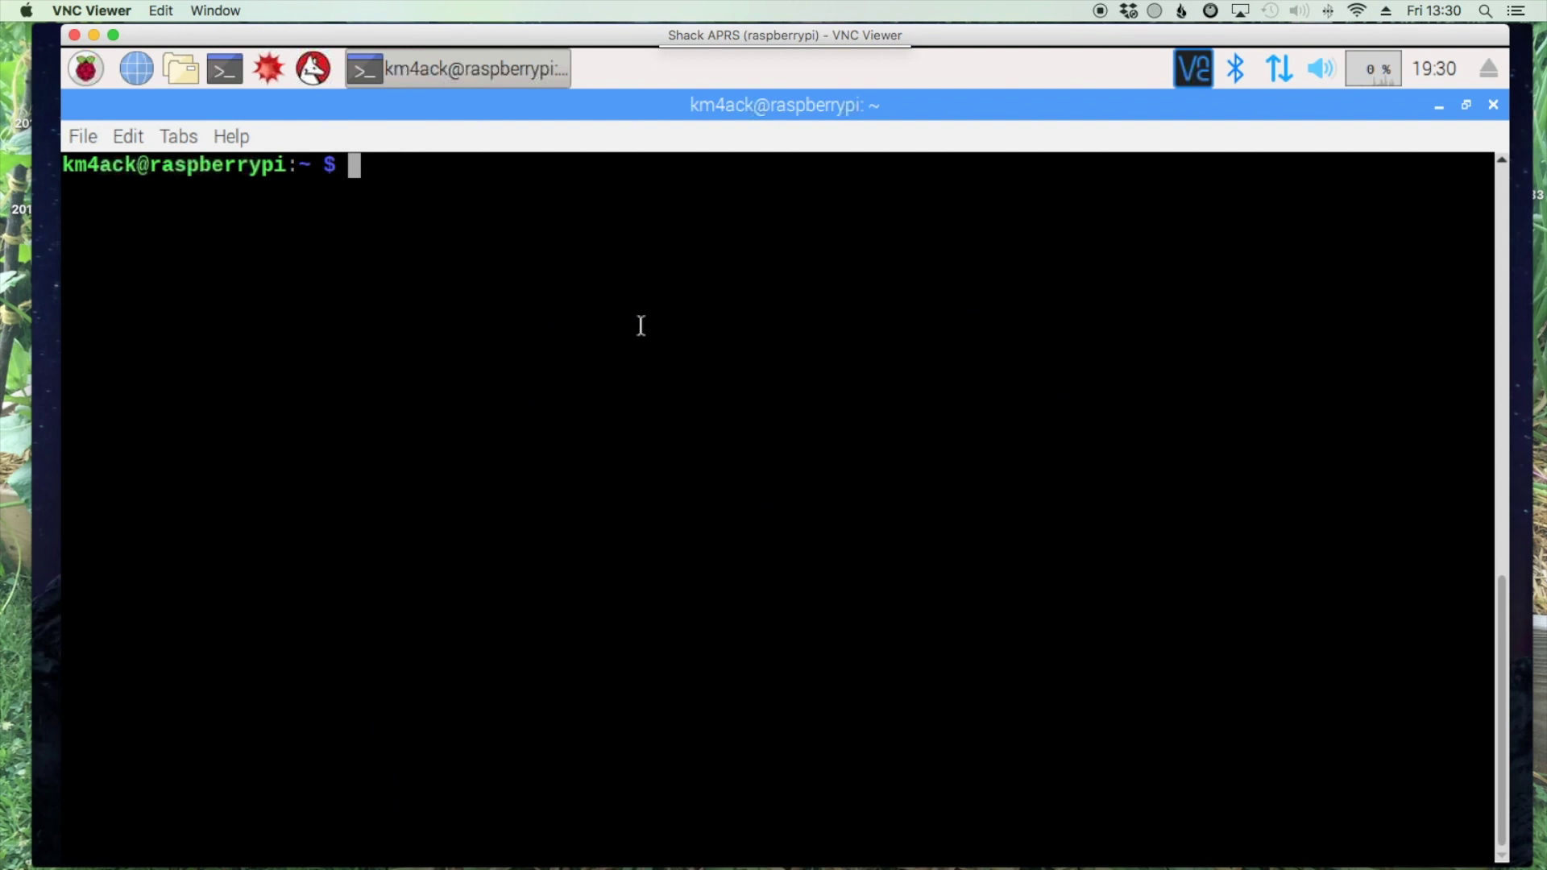
{"action": "type", "text": "cd Downloads"}
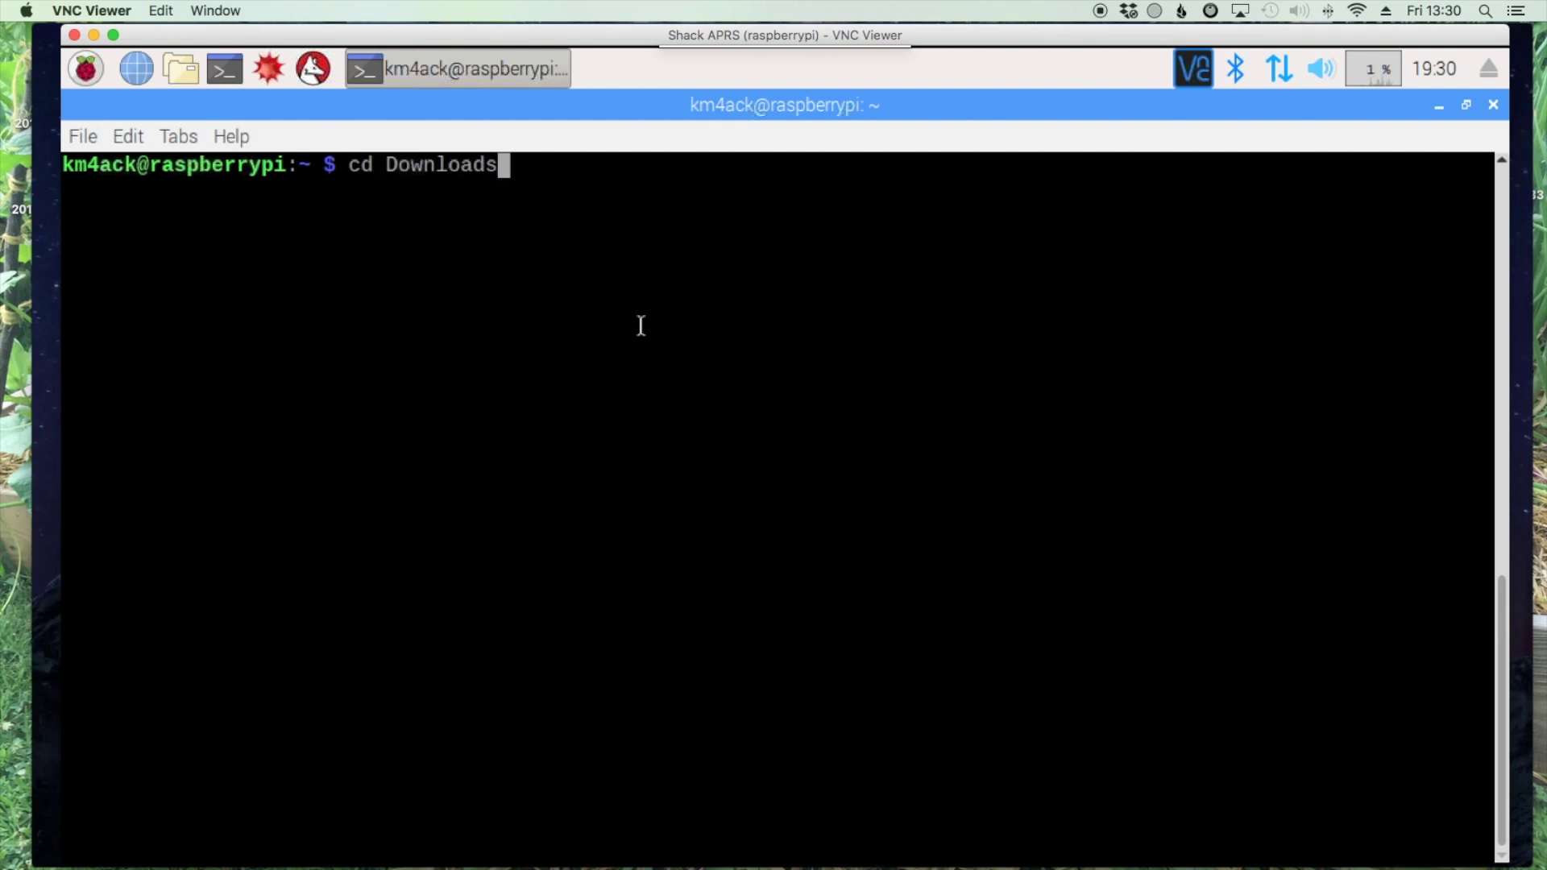
{"action": "key", "text": "Return"}
{"action": "type", "text": "ls"}
{"action": "key", "text": "Return"}
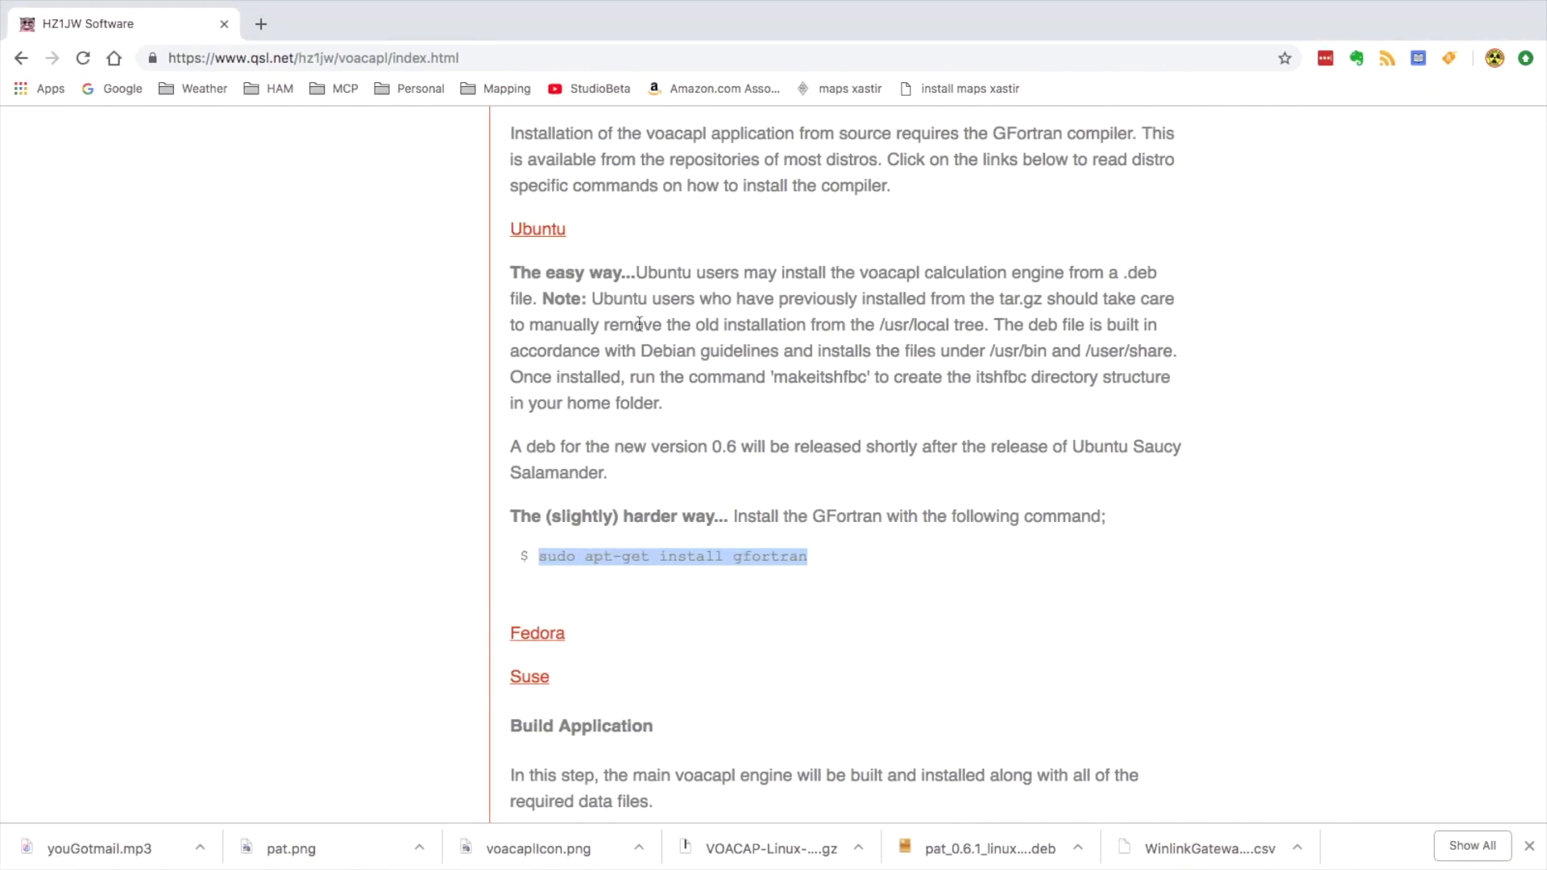
Step: Copy the link address of the voacapl-0.7.2.tar.gz release from the Downloads section
{"action": "scroll", "coordinate": [632, 324], "scroll_direction": "up", "scroll_amount": 6}
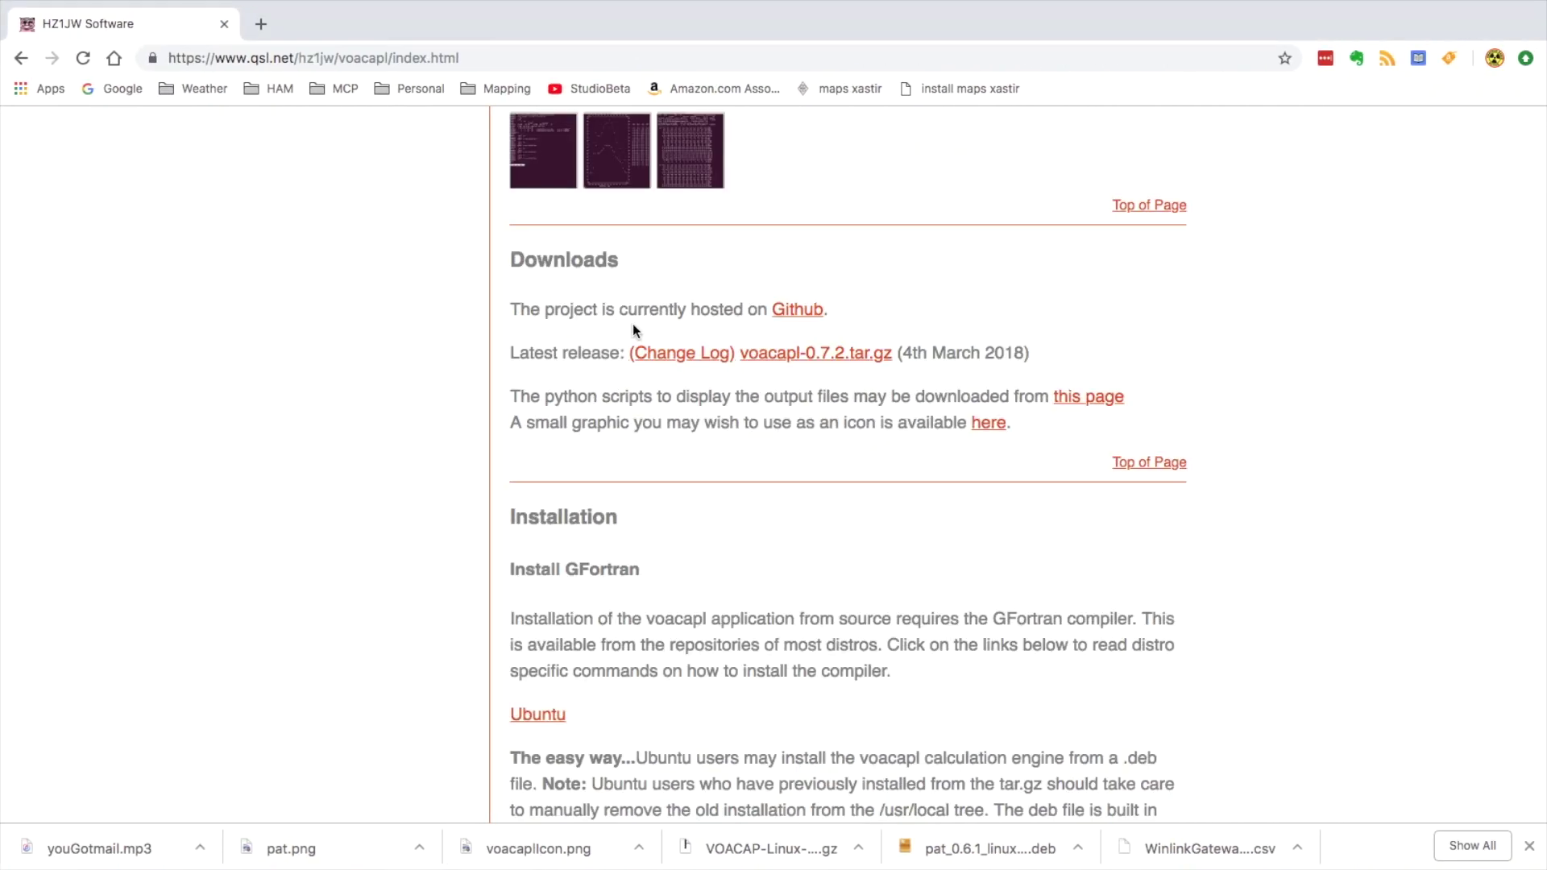
{"action": "right_click", "coordinate": [805, 355]}
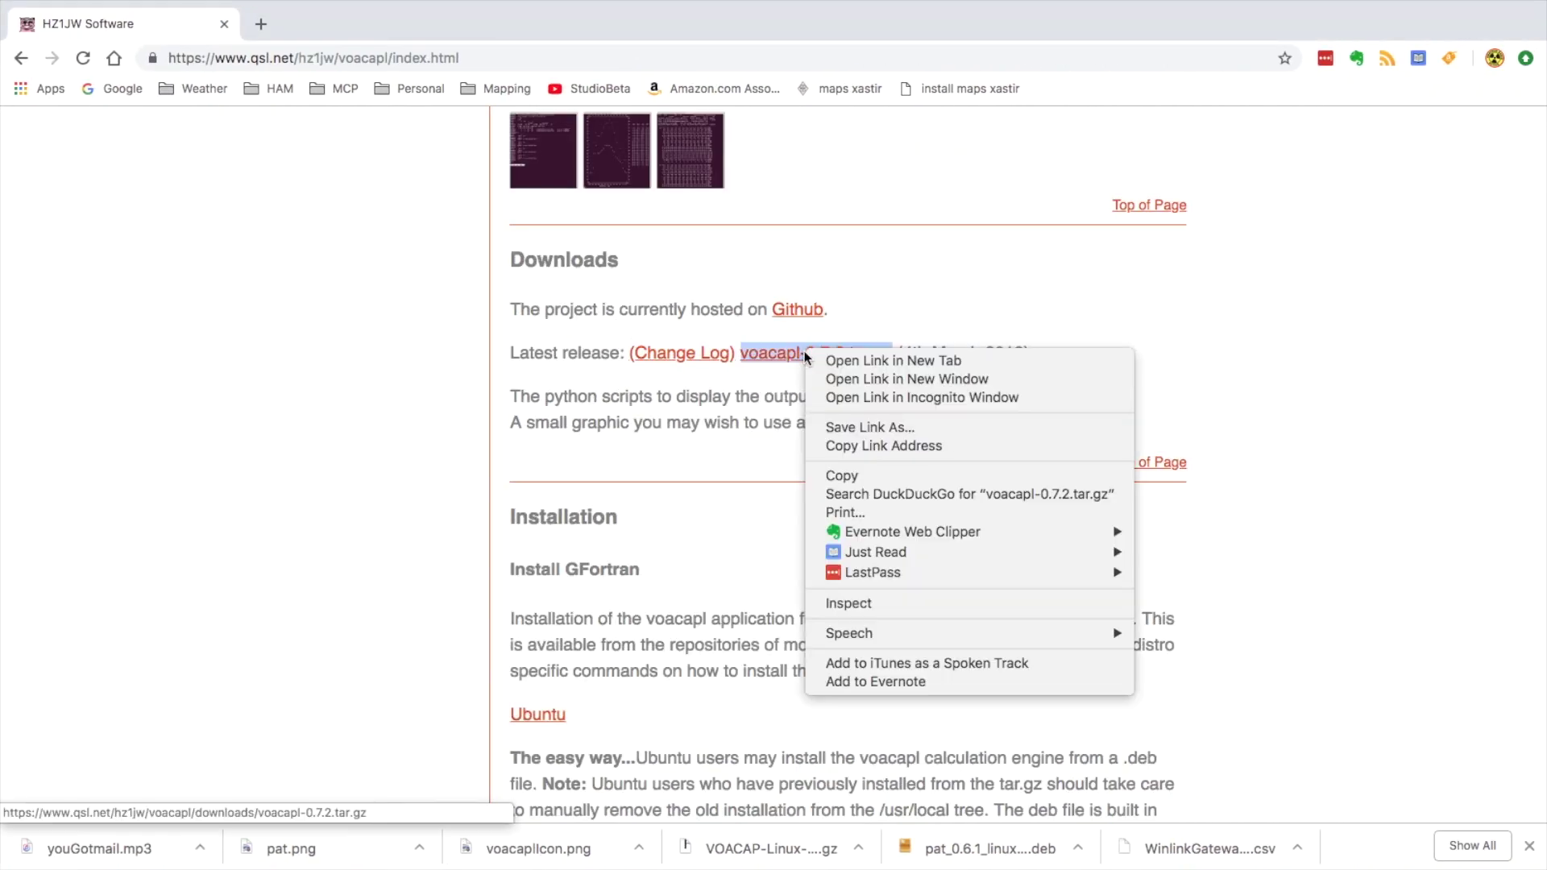
{"action": "left_click", "coordinate": [873, 444]}
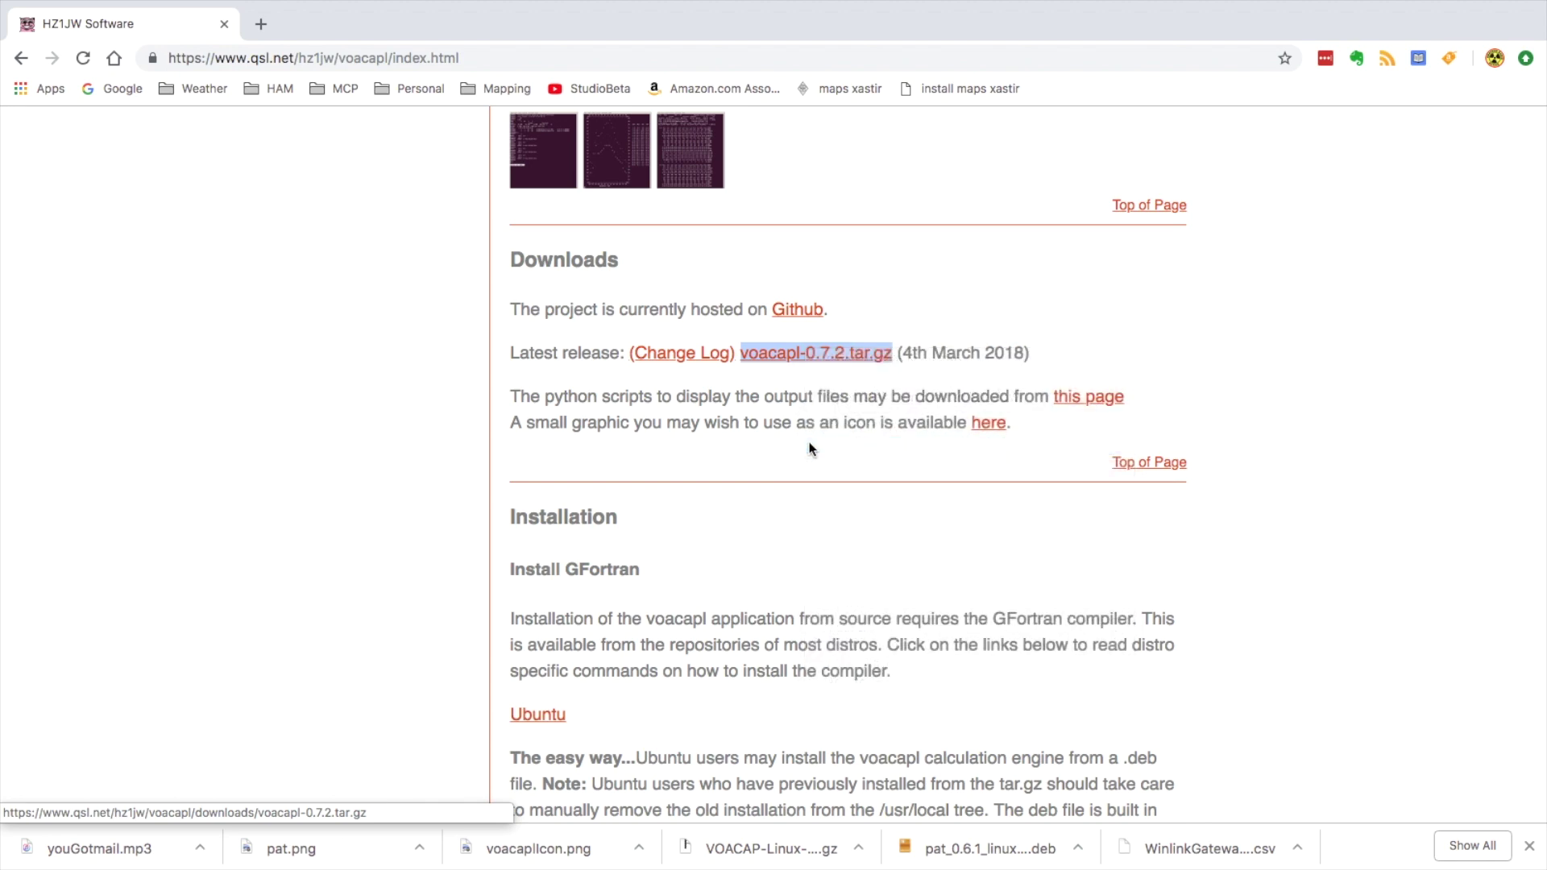
Step: Download voacapl-0.7.2.tar.gz to the Pi with wget and confirm it with ls
{"action": "key", "text": "super+Tab"}
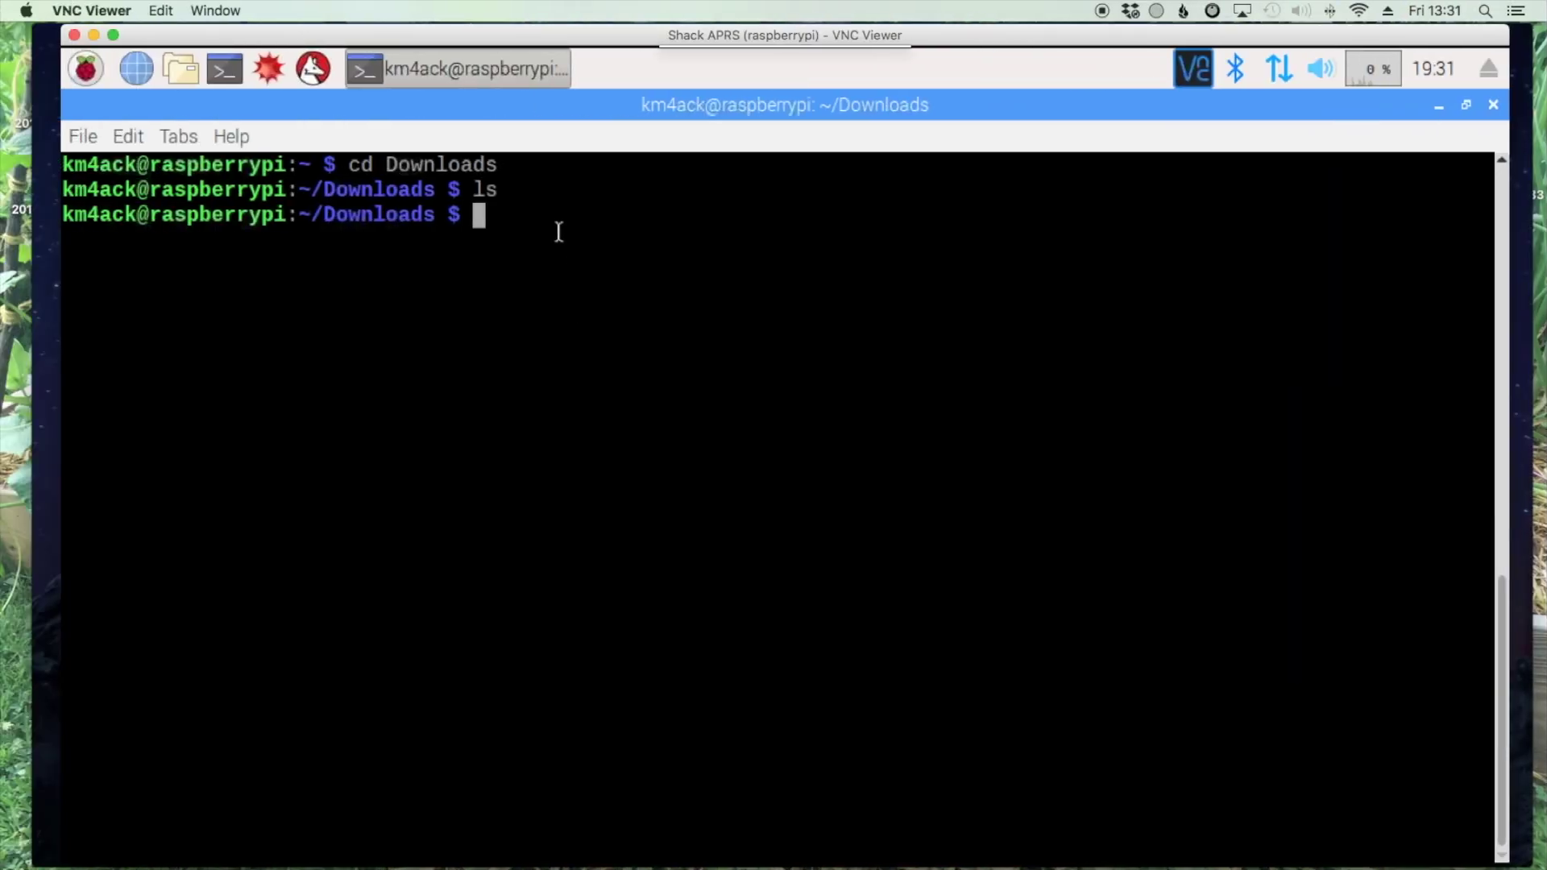
{"action": "type", "text": "wget"}
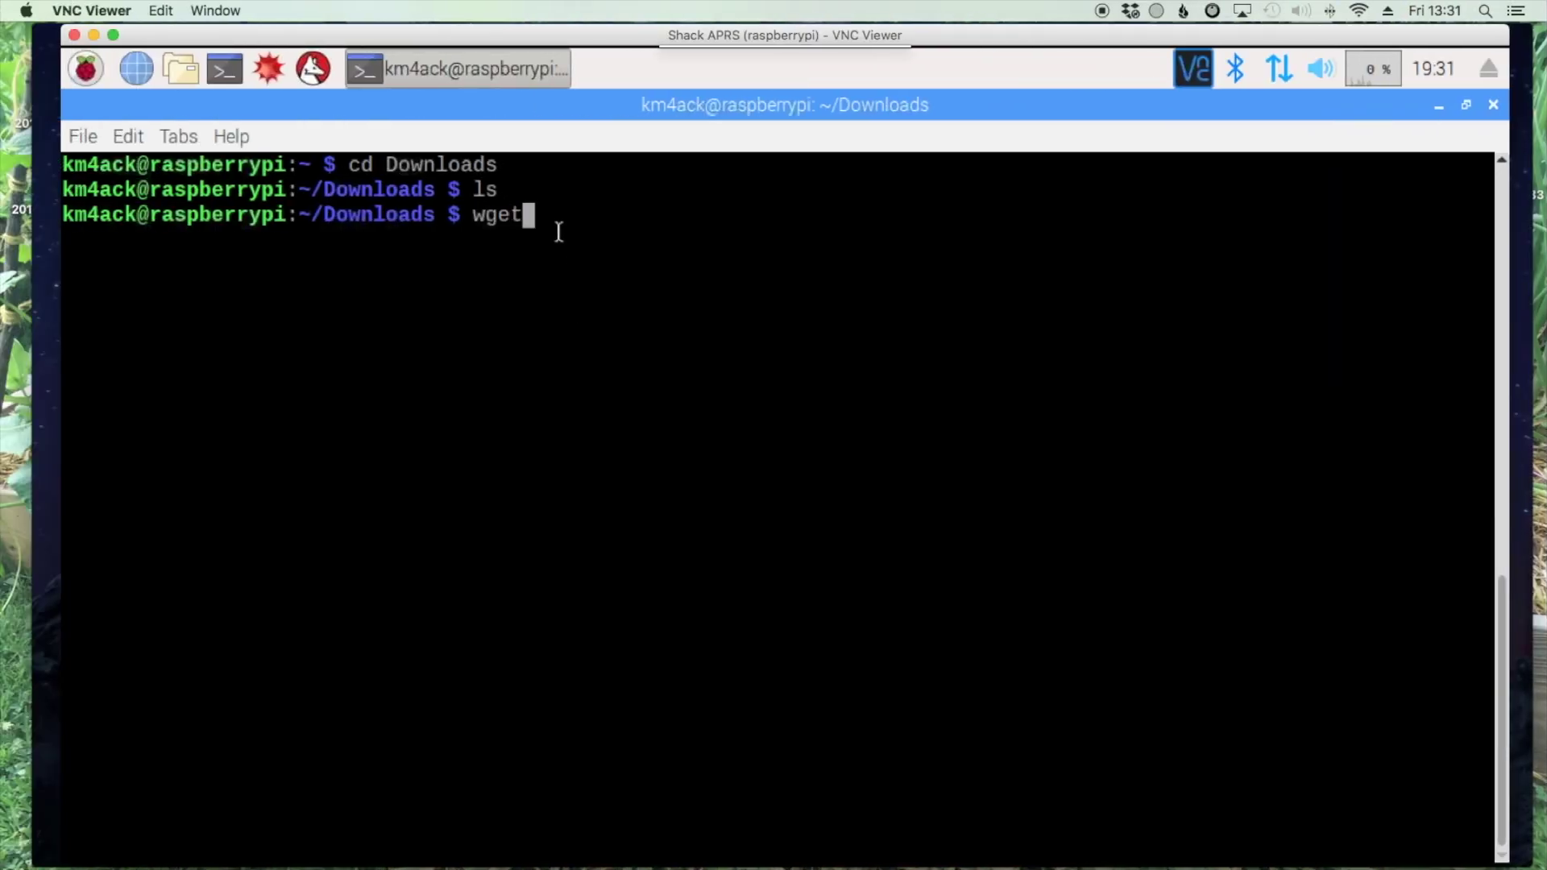
{"action": "right_click", "coordinate": [559, 214]}
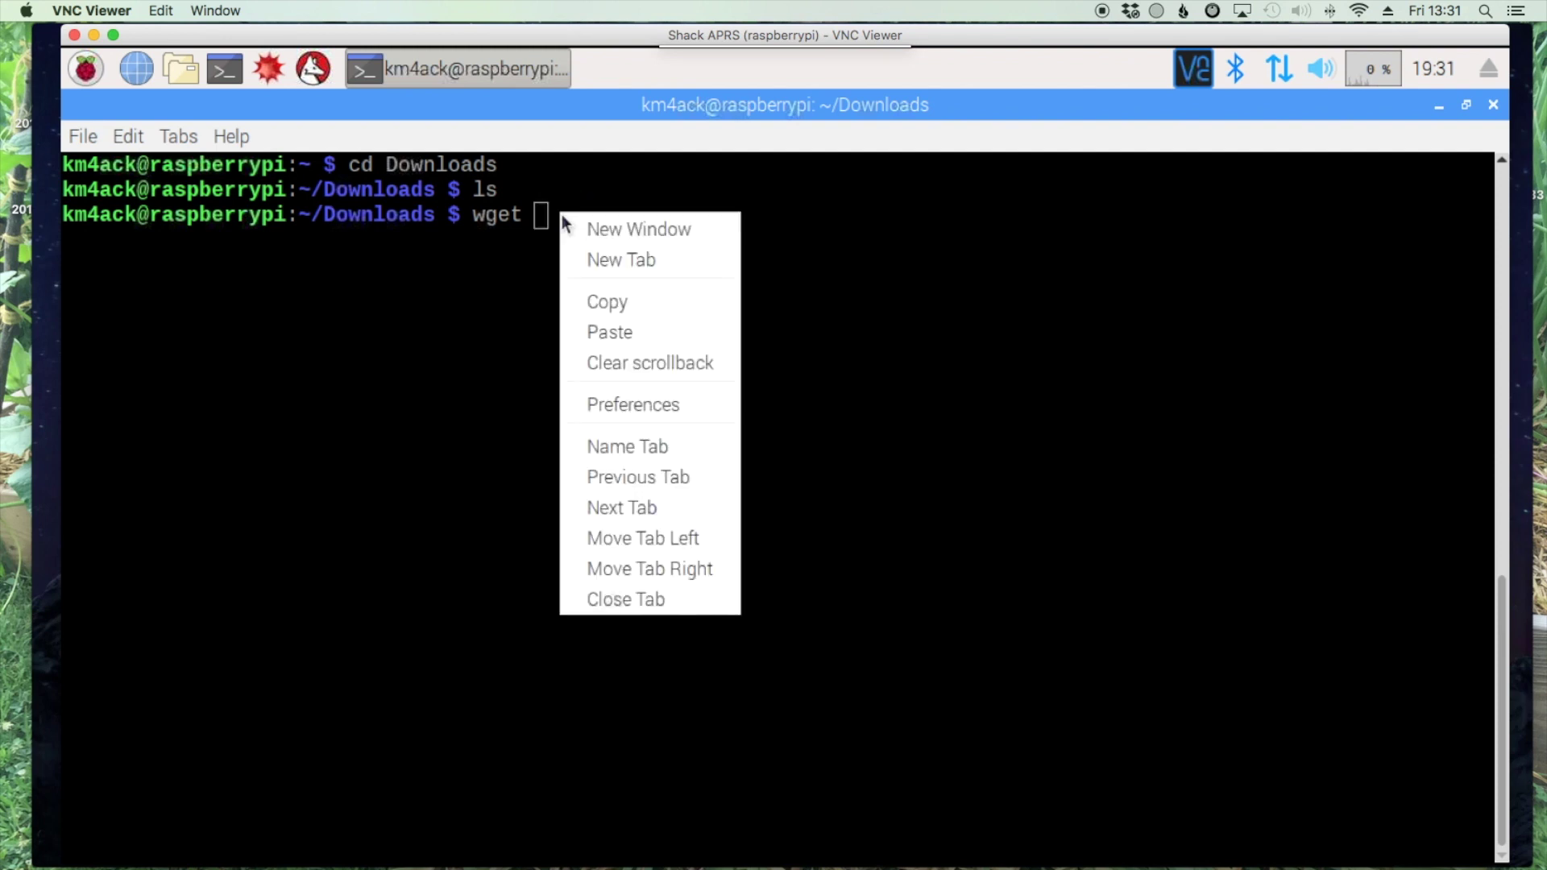
{"action": "left_click", "coordinate": [654, 333]}
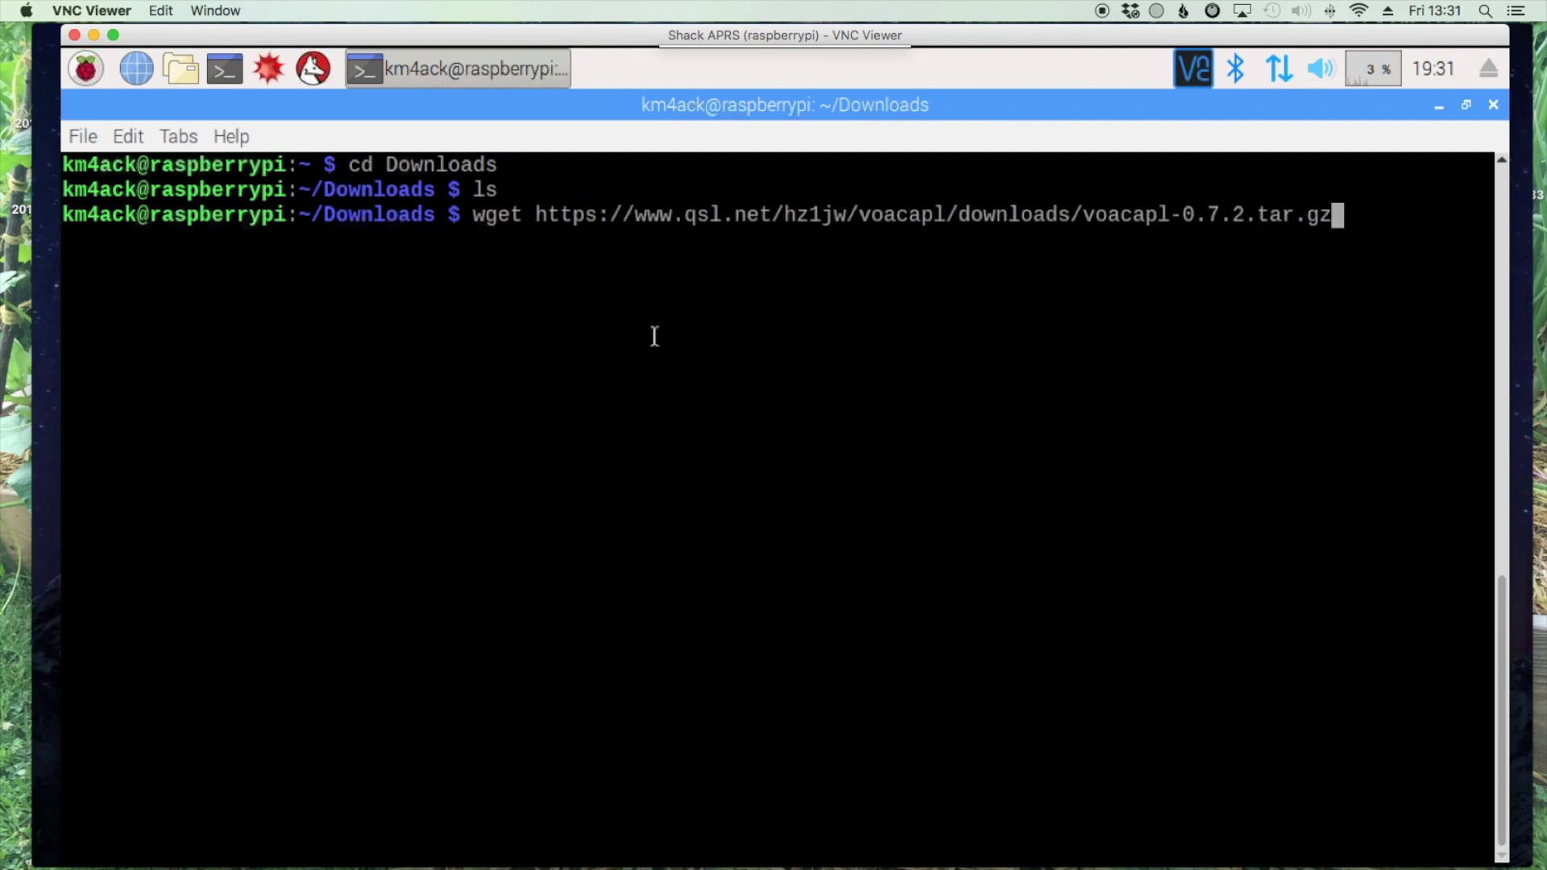
{"action": "key", "text": "Return"}
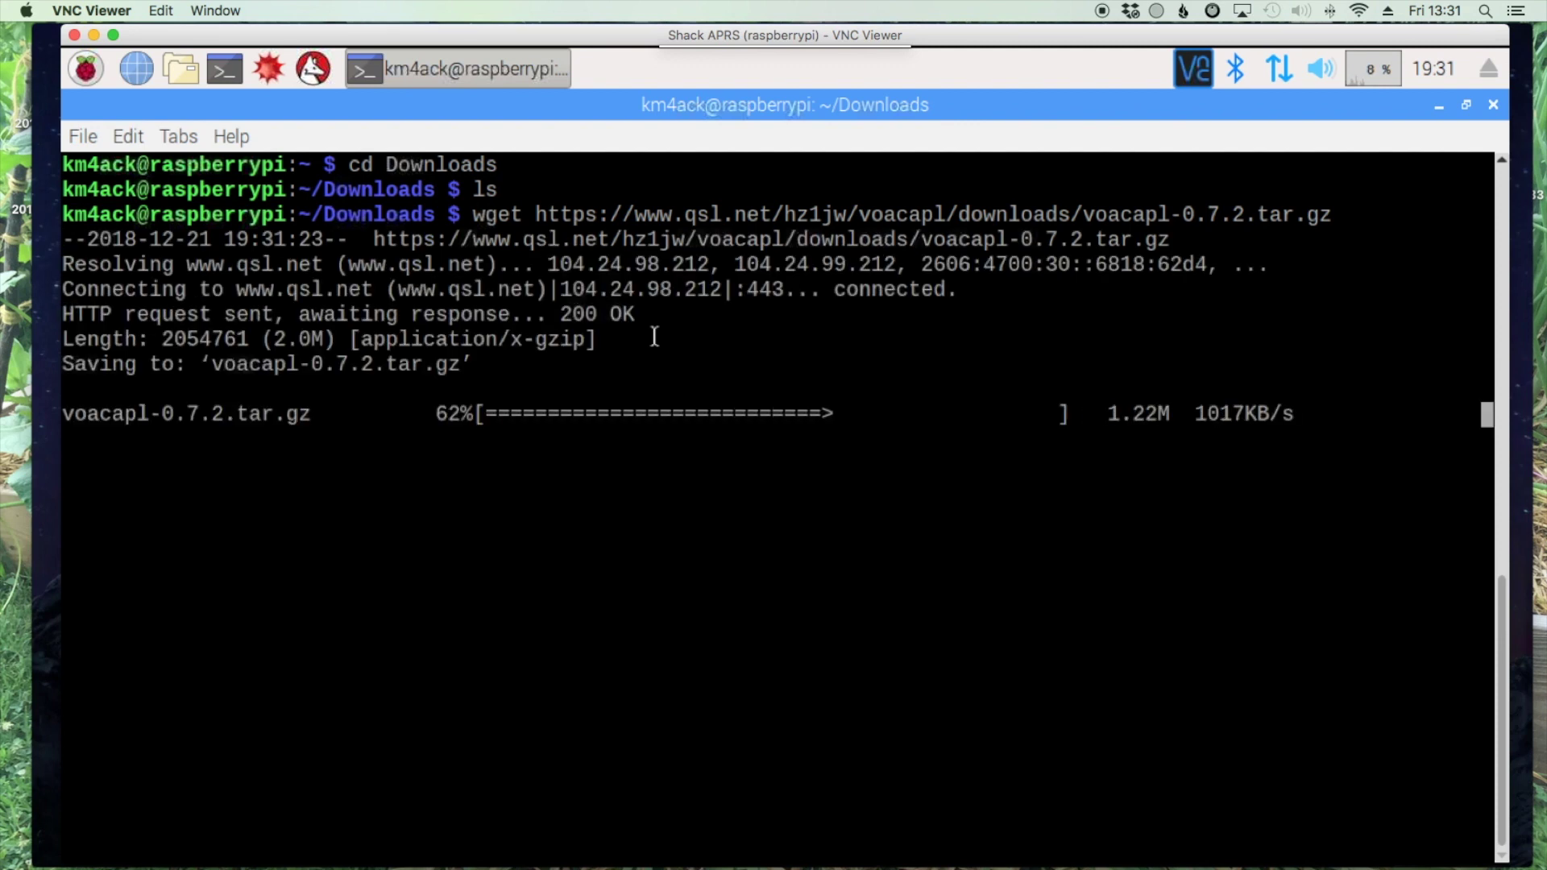
{"action": "type", "text": "ls"}
{"action": "key", "text": "Return"}
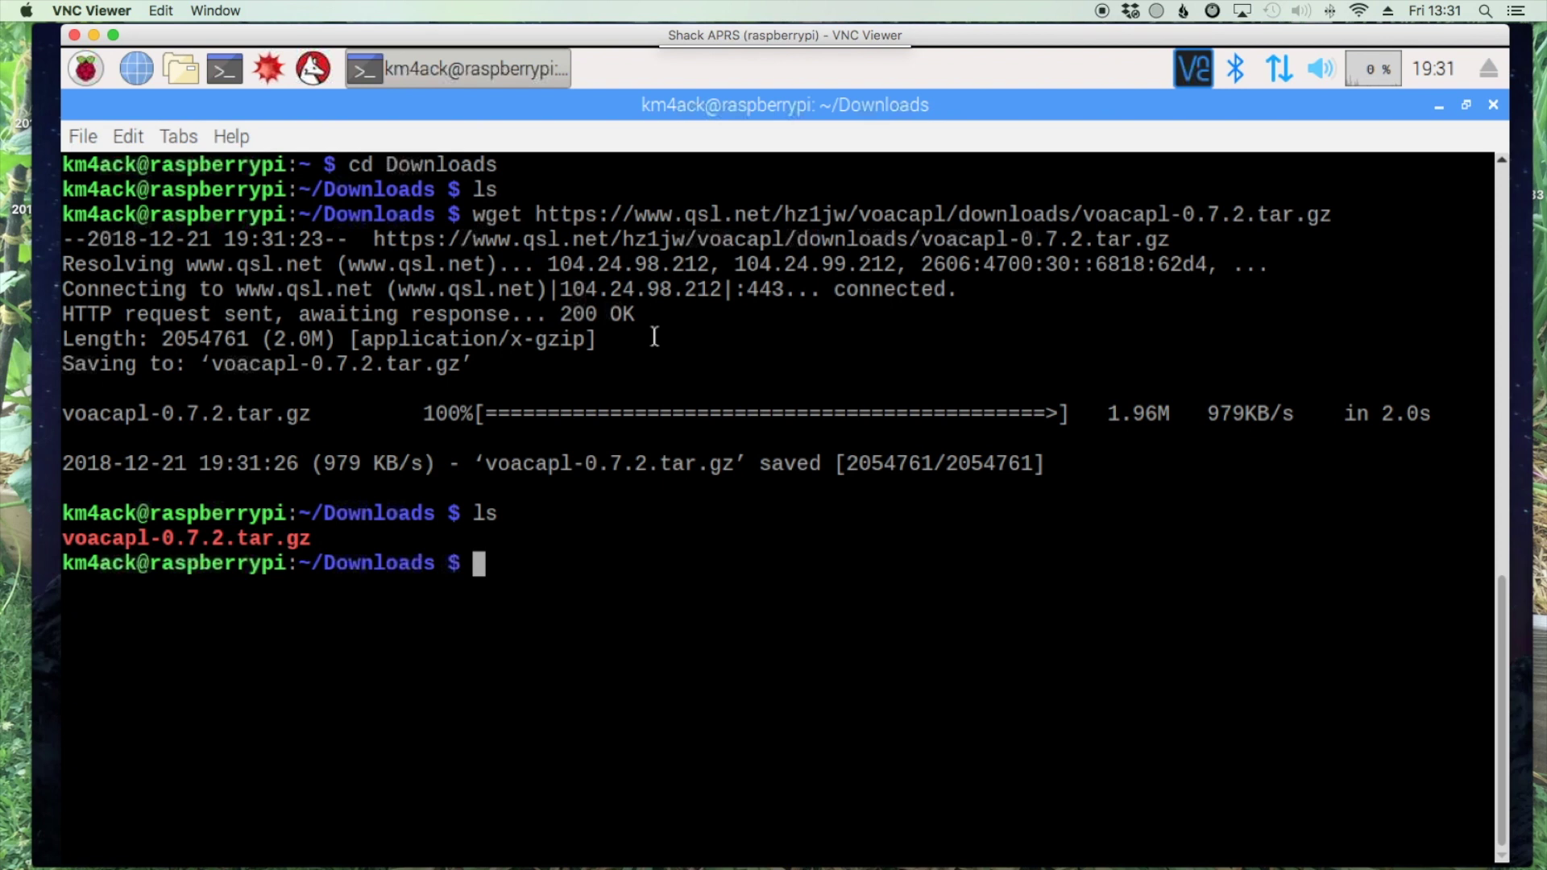
Step: Extract the archive with 'tar -xzf voacapl-0.7.2.tar.gz' and list the folder
{"action": "type", "text": "tar -xzf"}
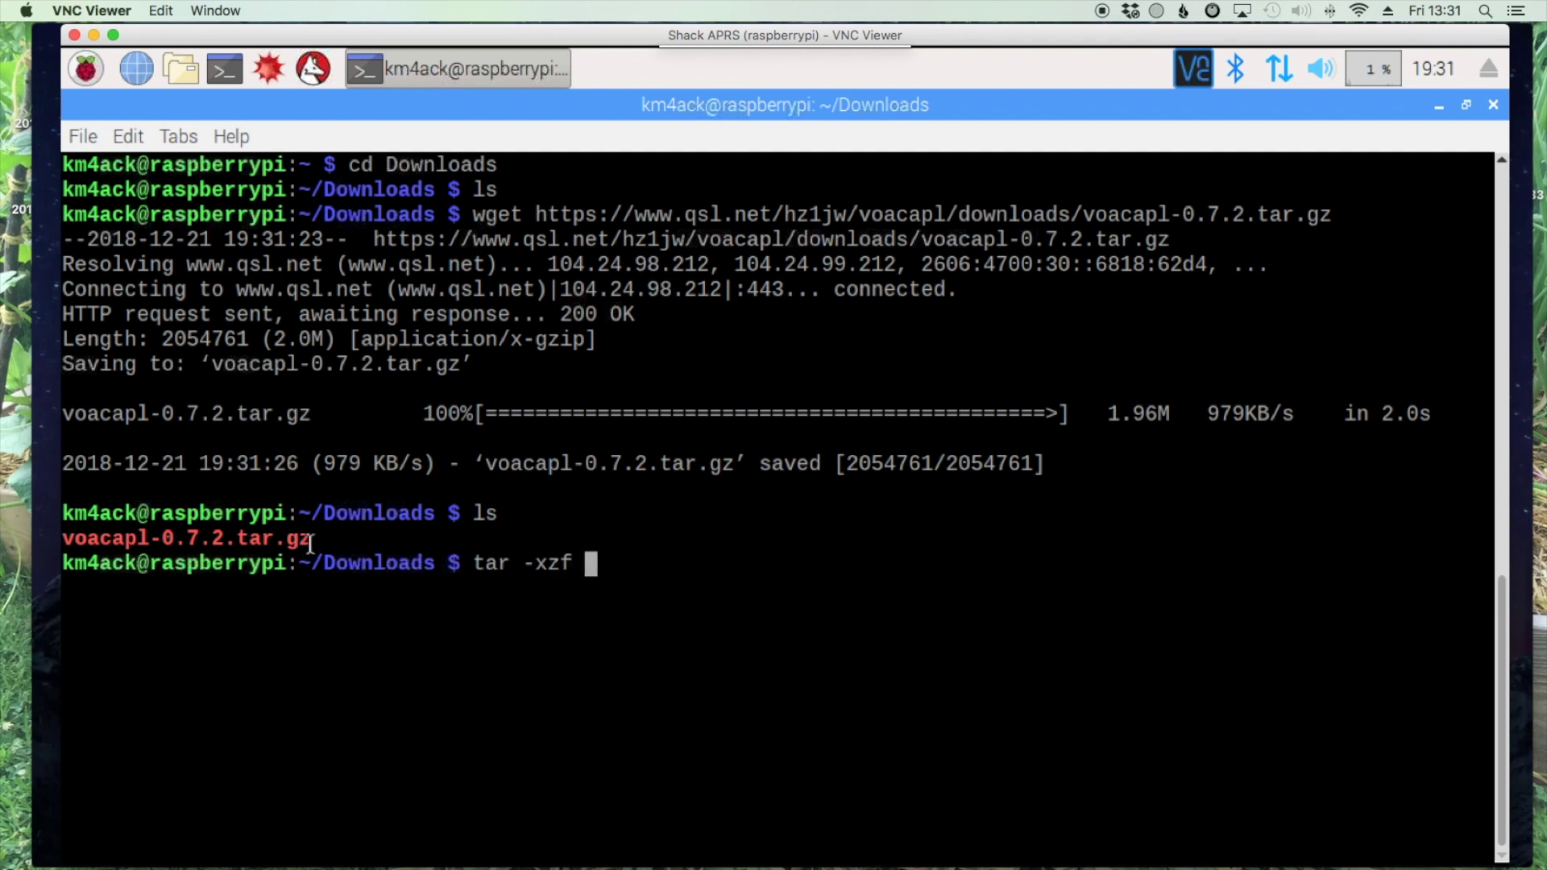
{"action": "left_click_drag", "start_coordinate": [310, 544], "coordinate": [83, 539]}
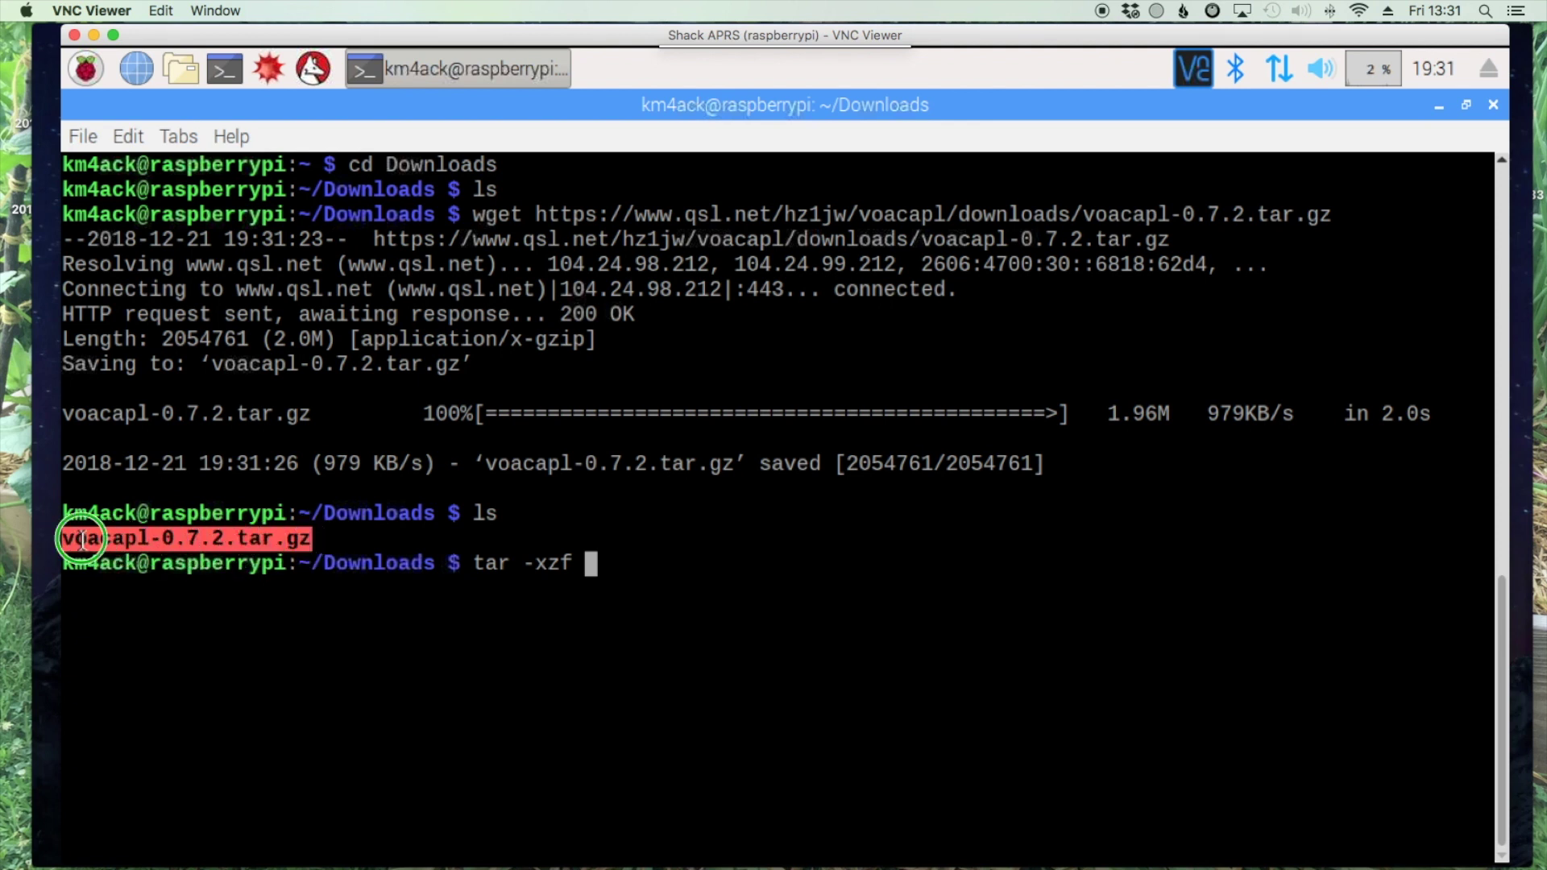
{"action": "right_click", "coordinate": [80, 539]}
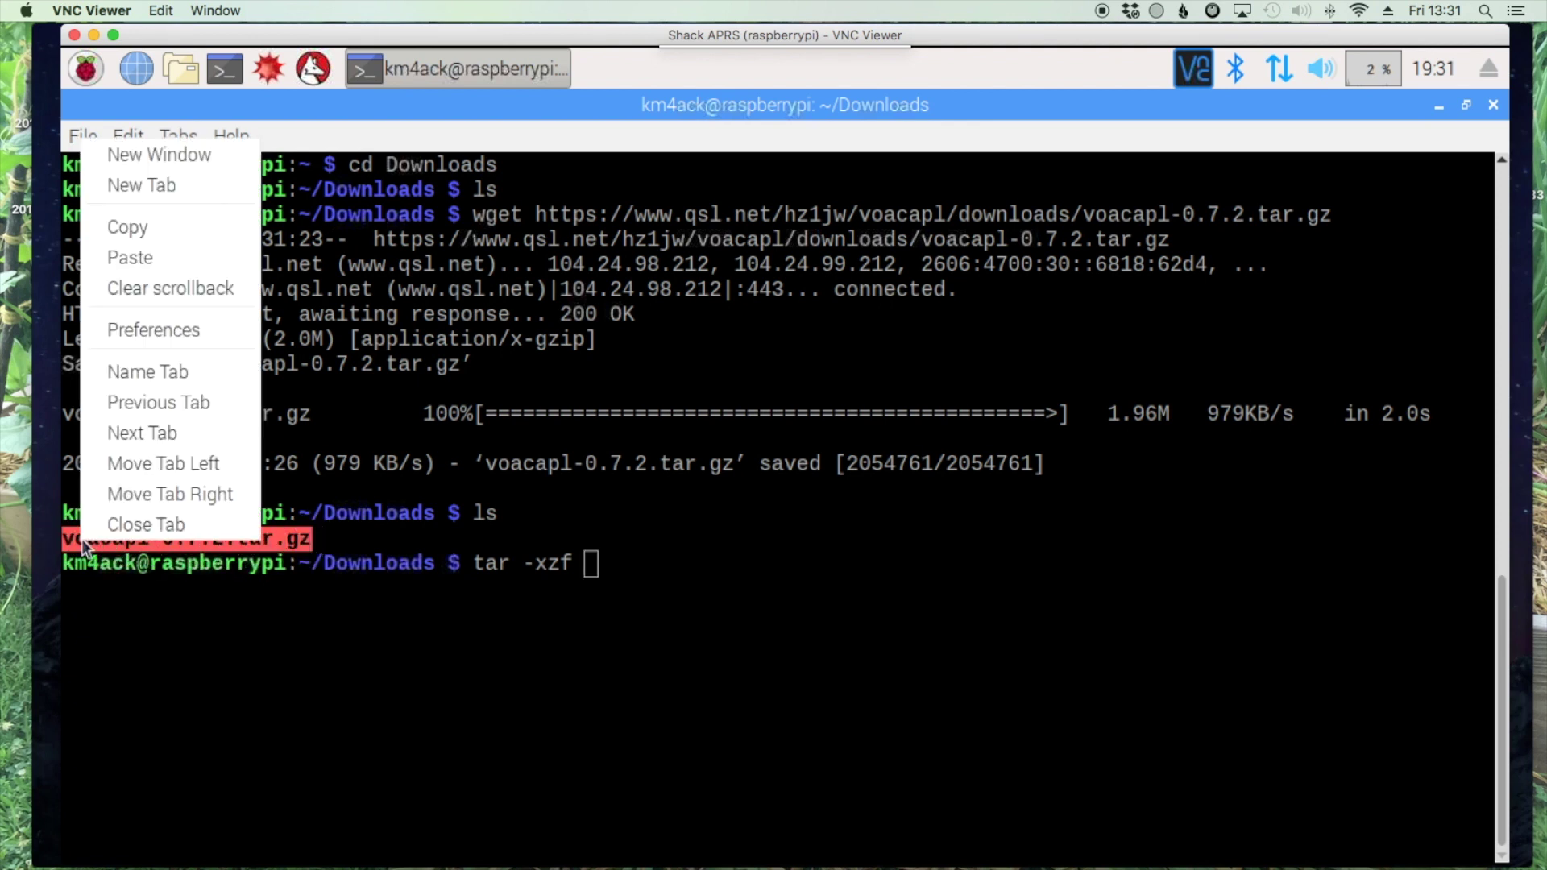
{"action": "left_click", "coordinate": [161, 235]}
{"action": "right_click", "coordinate": [597, 559]}
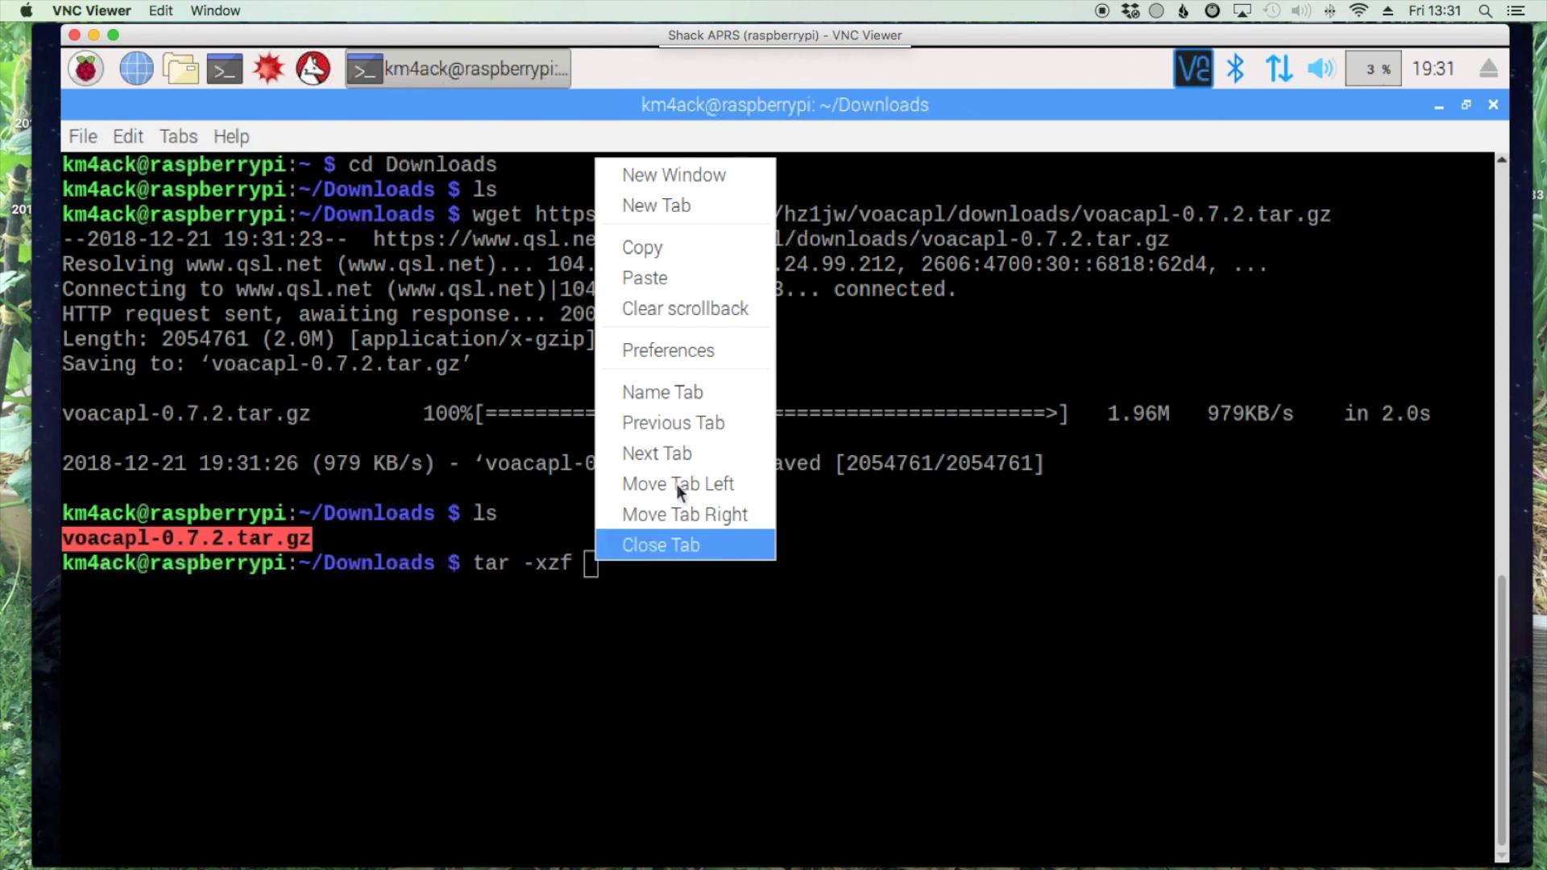
{"action": "left_click", "coordinate": [680, 279]}
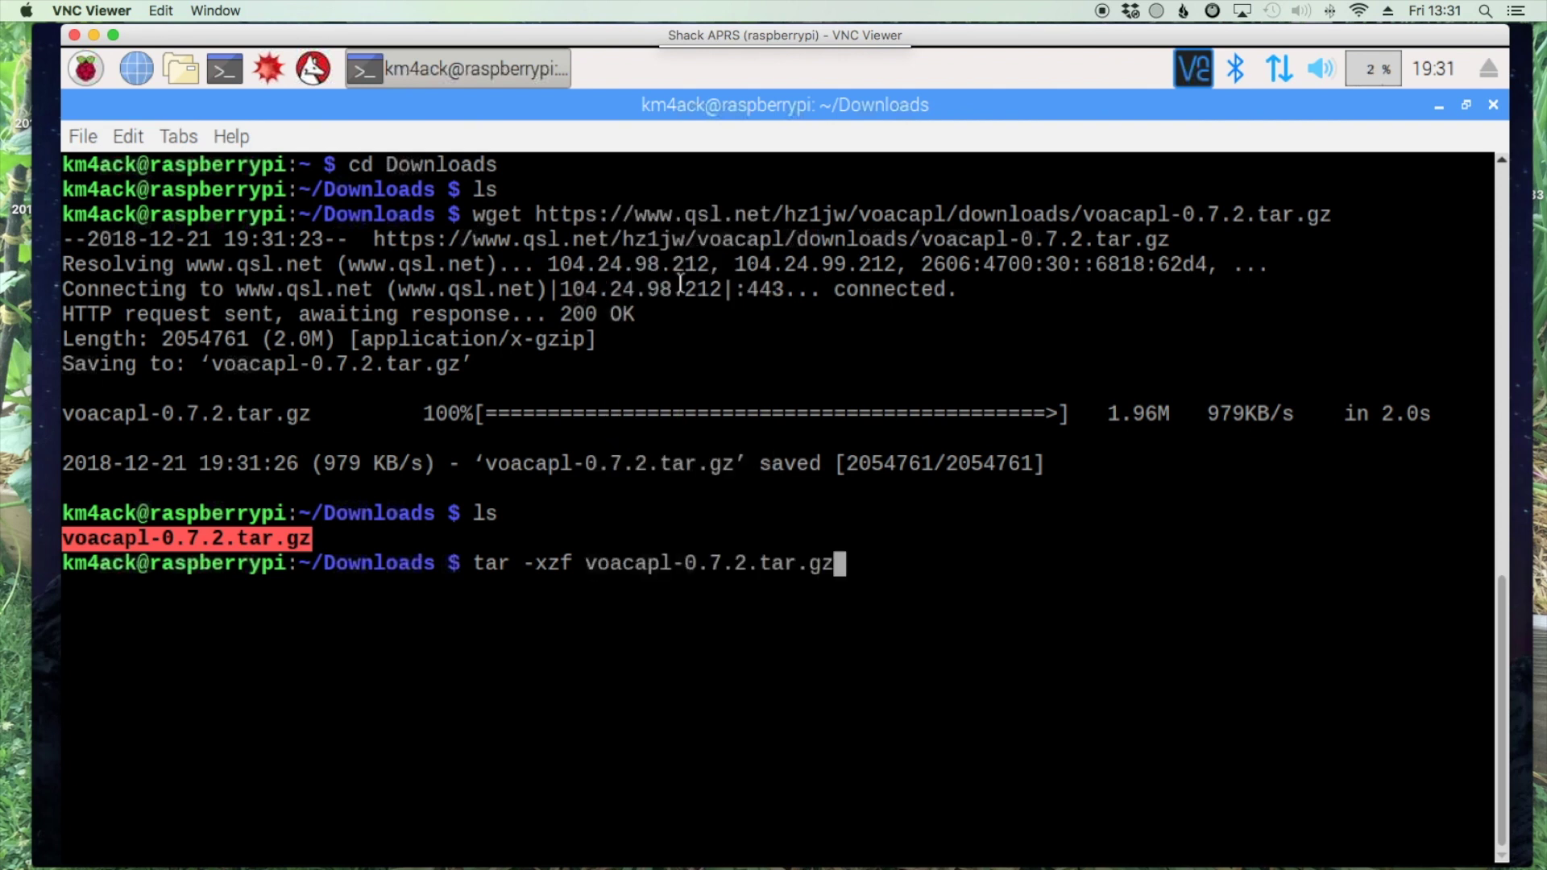
{"action": "key", "text": "Return"}
{"action": "type", "text": "ls"}
{"action": "key", "text": "Return"}
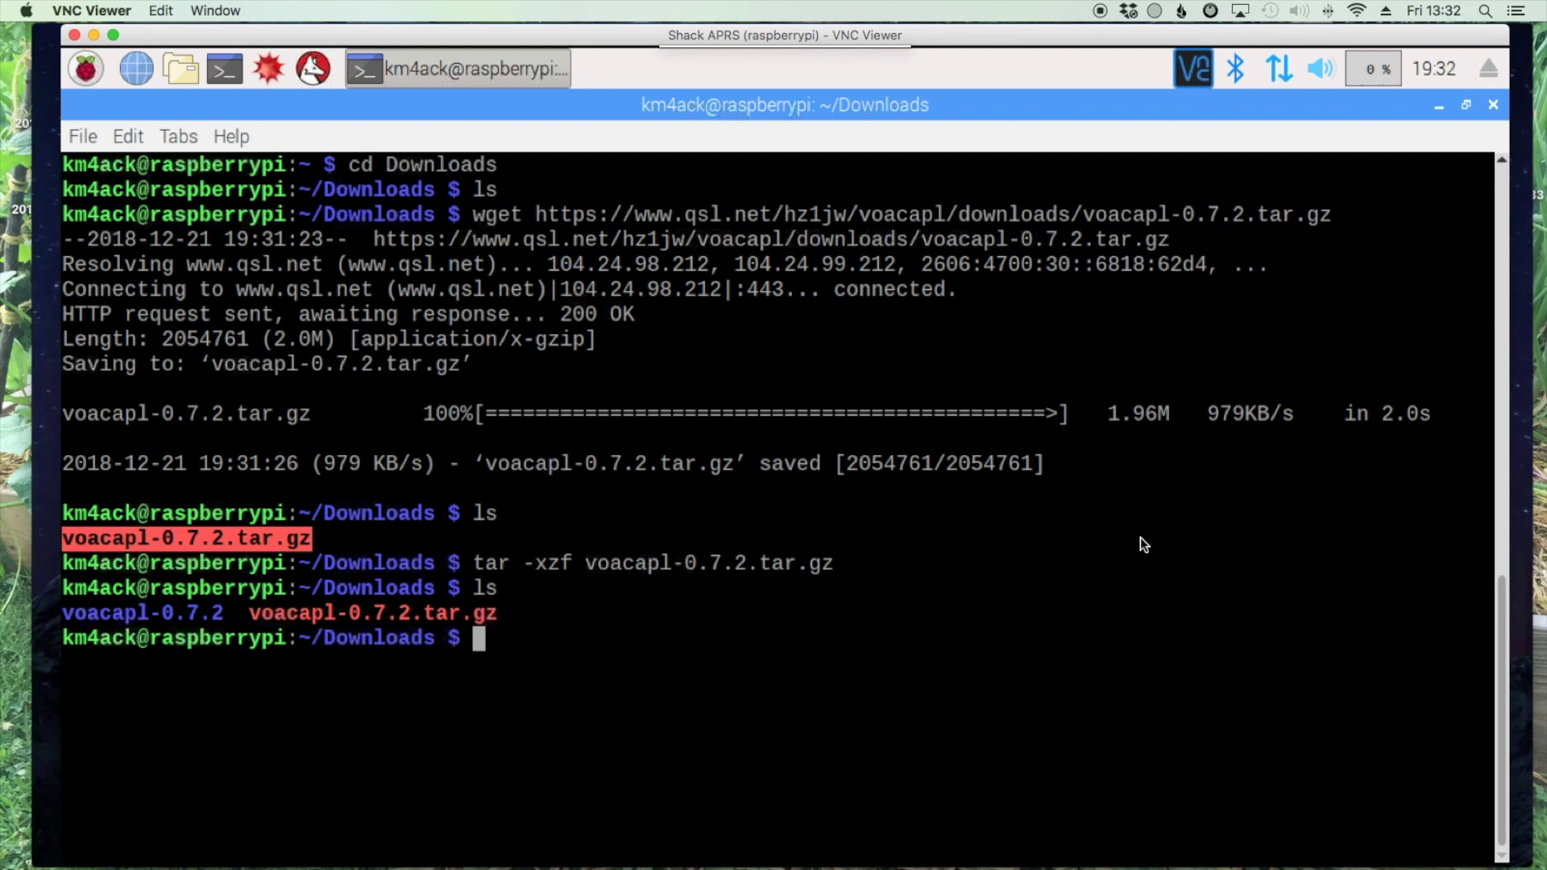
Step: Change into the voacapl-0.7.2 folder with cd
{"action": "type", "text": "cd voacapt"}
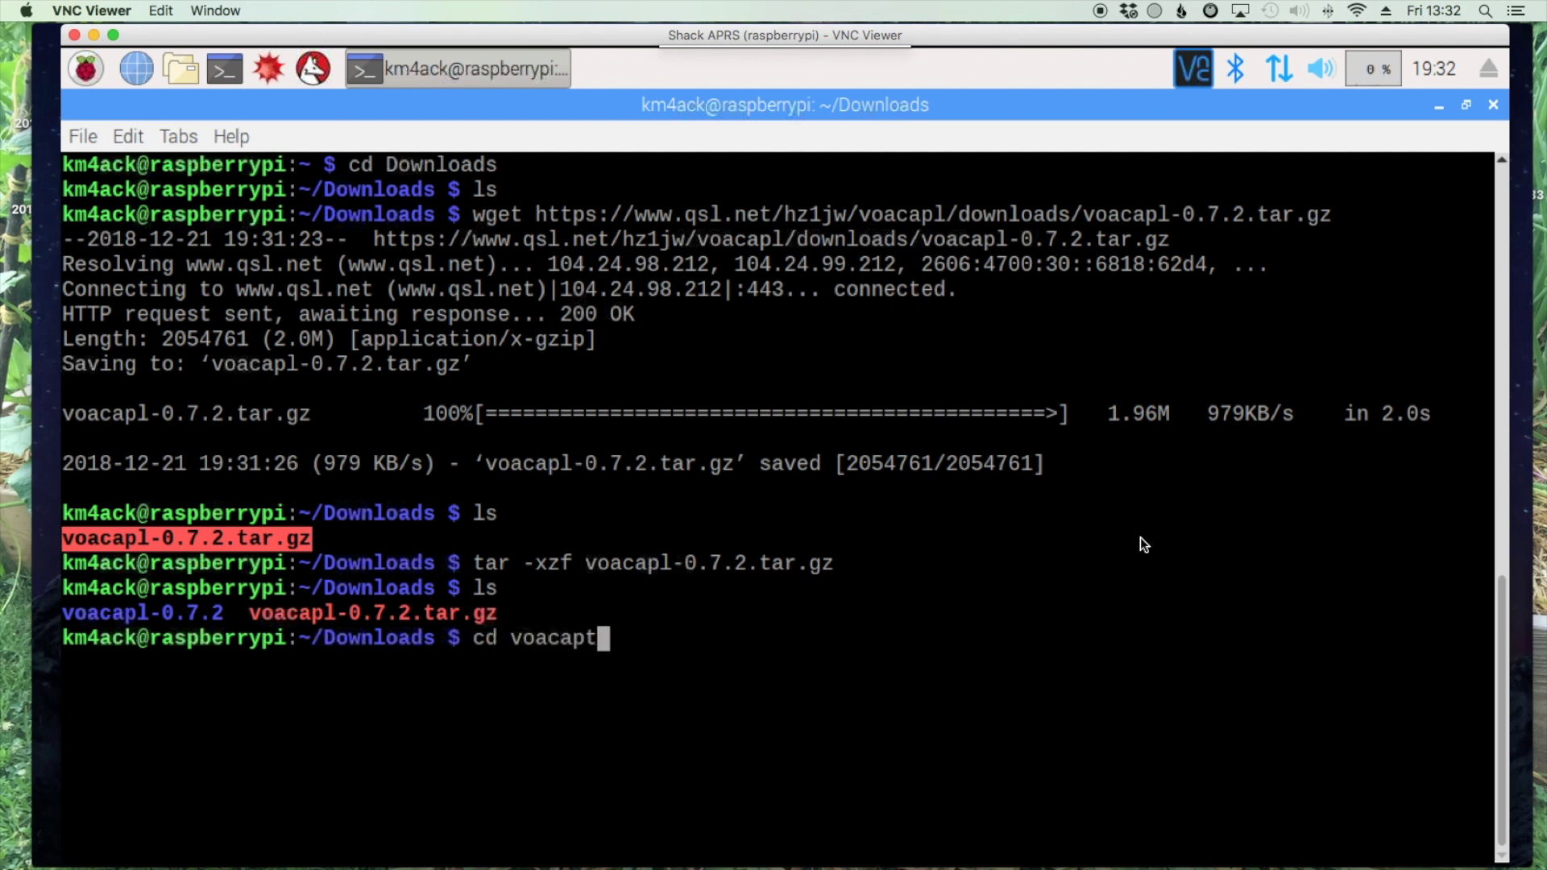
{"action": "key", "text": "BackSpace"}
{"action": "type", "text": "l-0.7.2"}
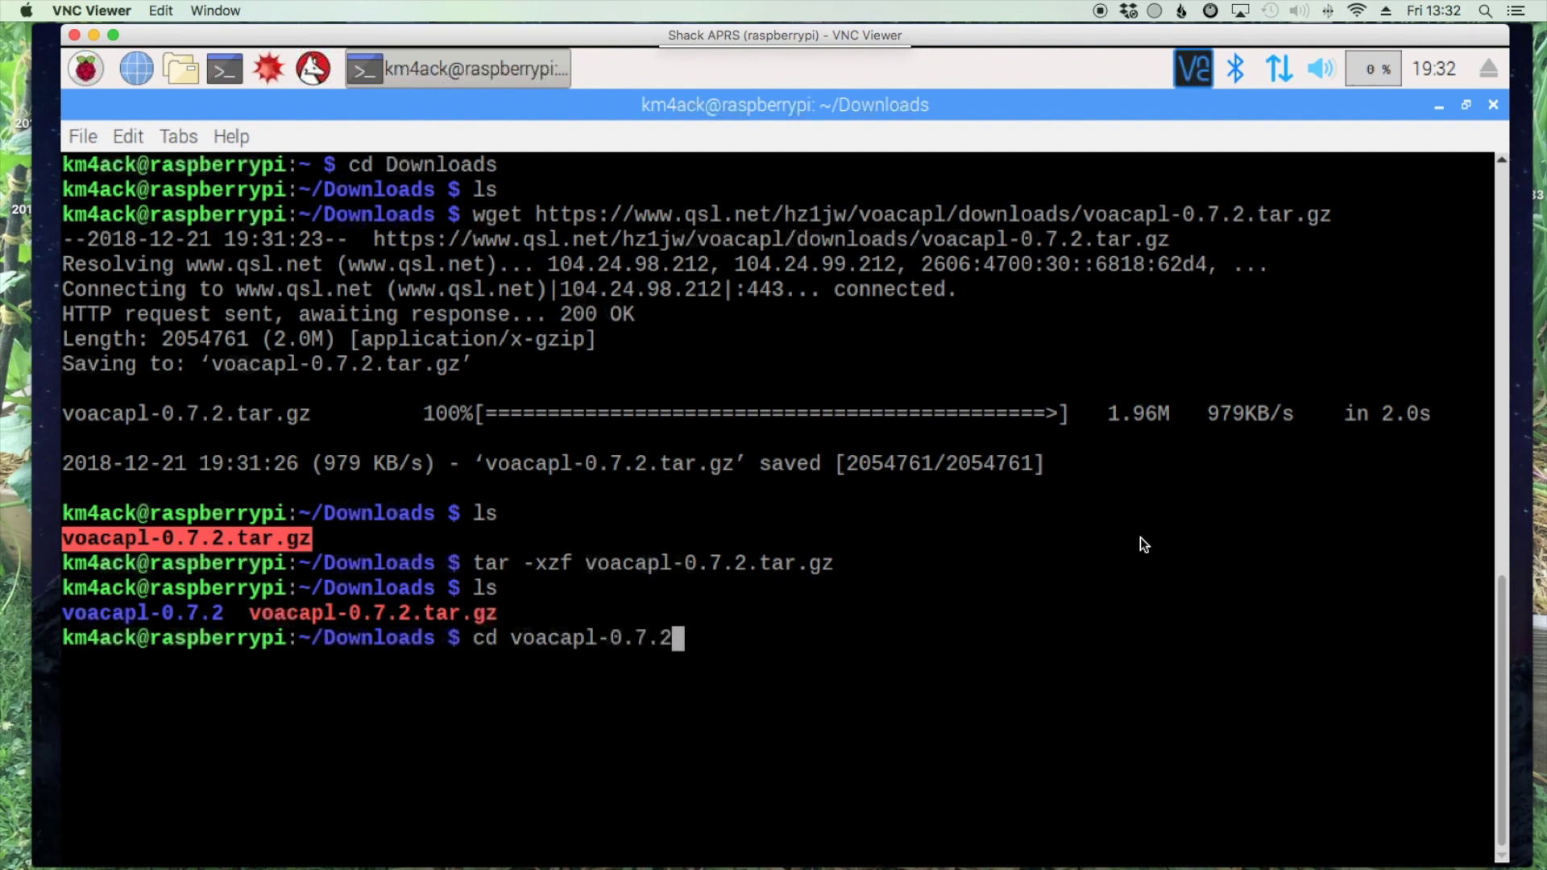
{"action": "key", "text": "Return"}
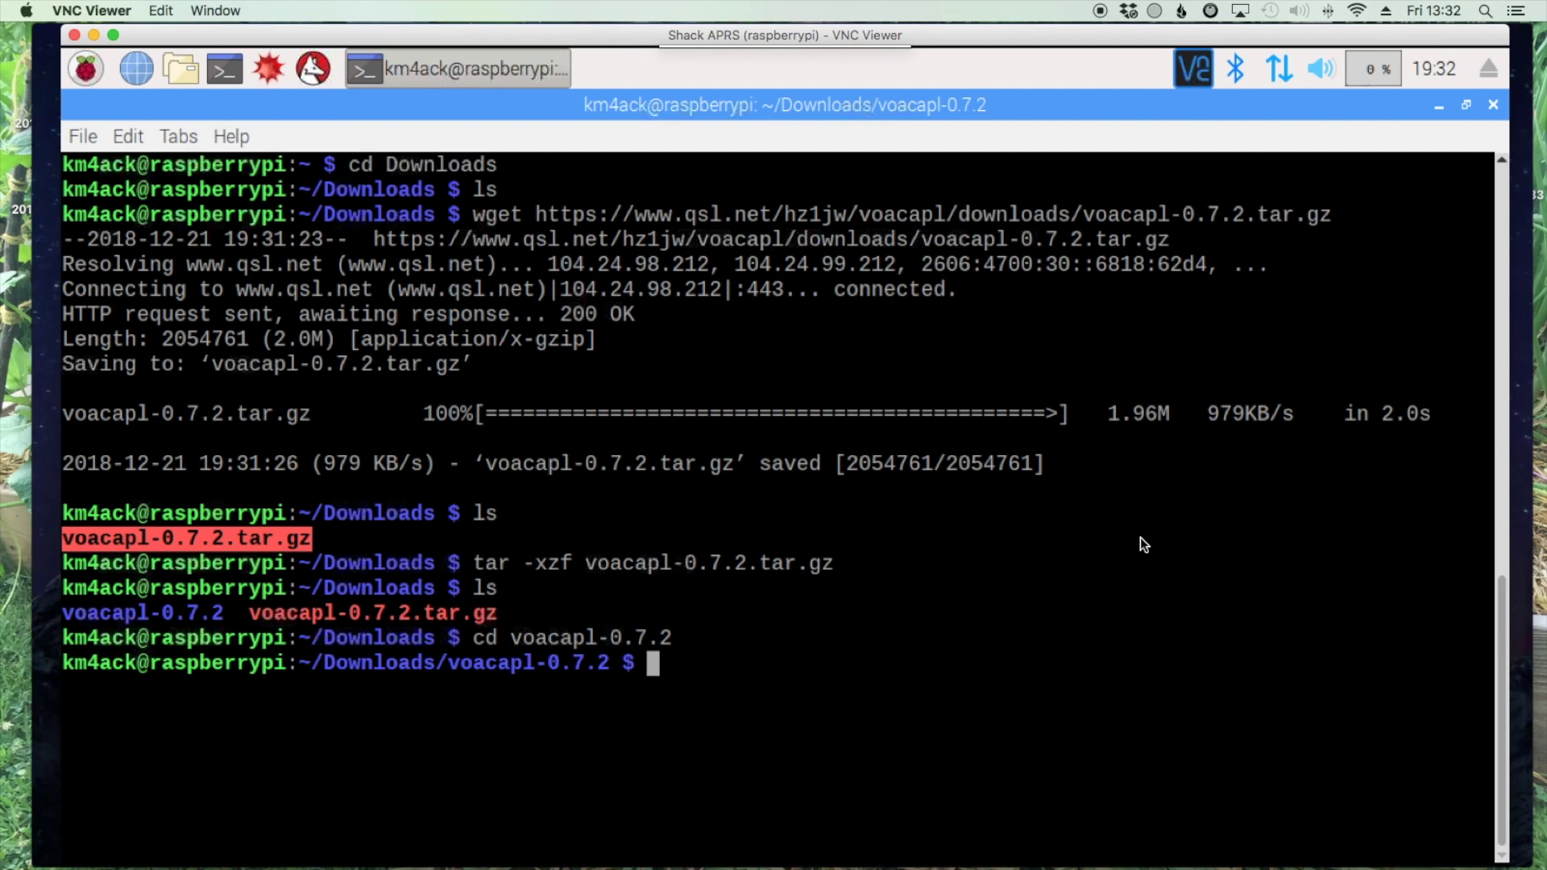
{"action": "key", "text": "super+Tab"}
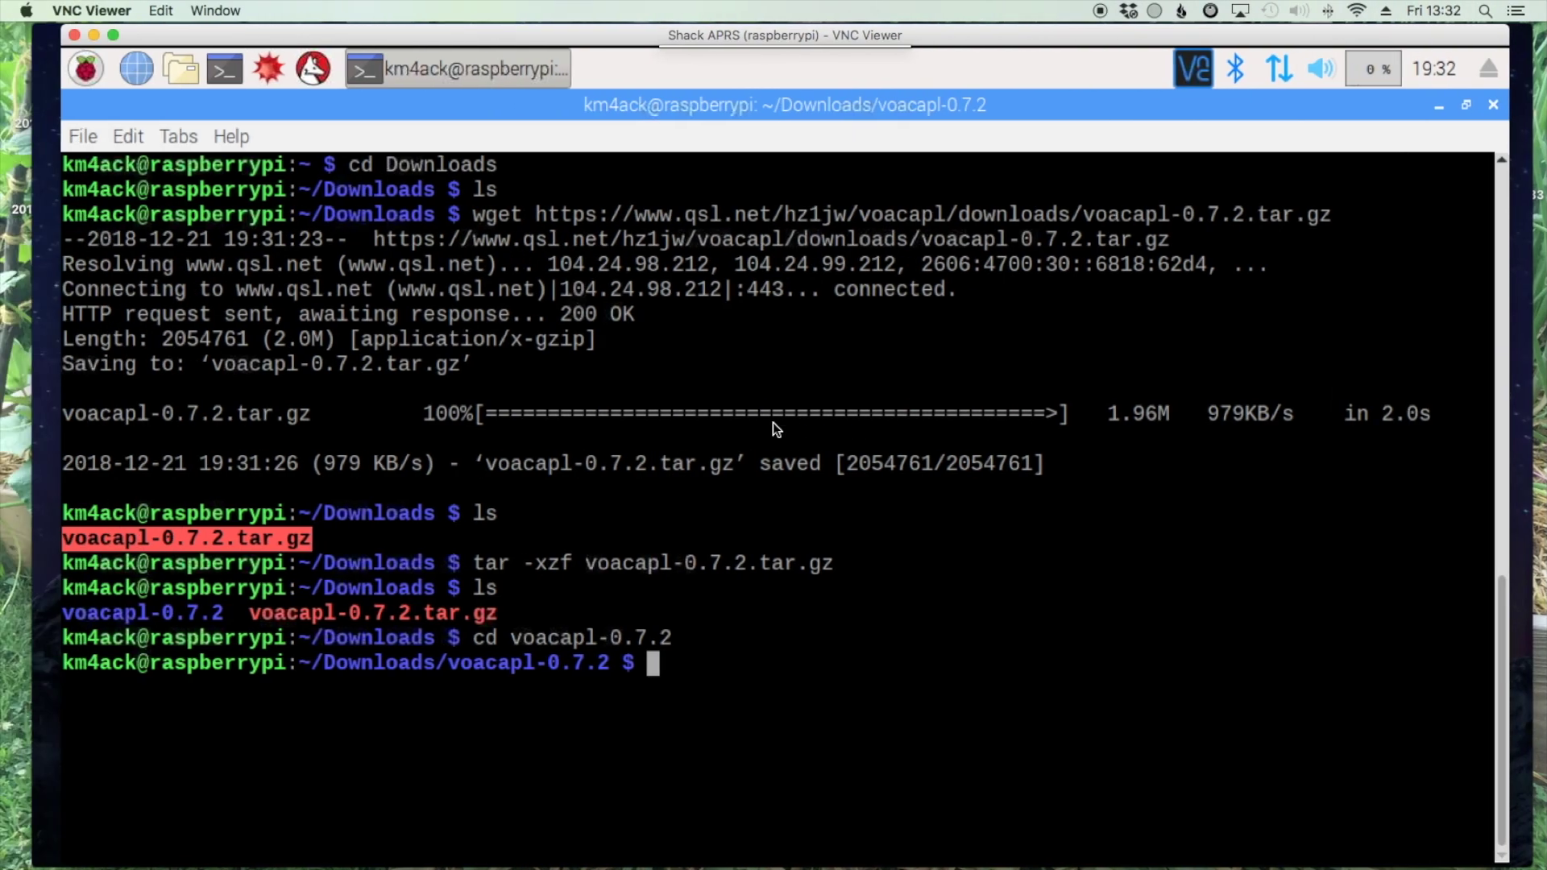
Step: Run ./configure inside the voacapl-0.7.2 folder
{"action": "type", "text": "./configure"}
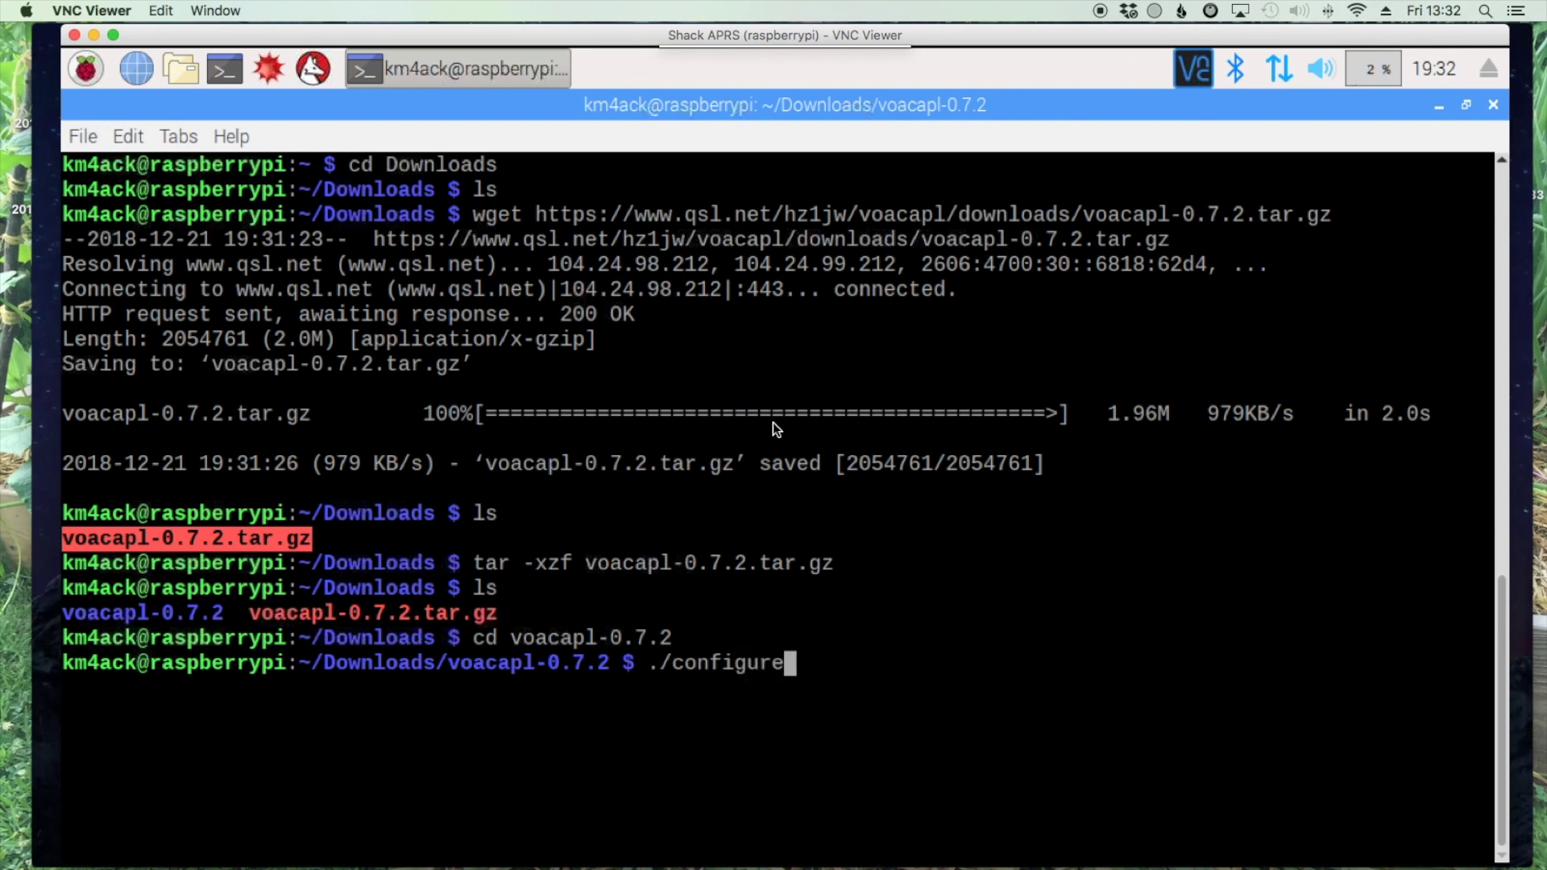
{"action": "key", "text": "Return"}
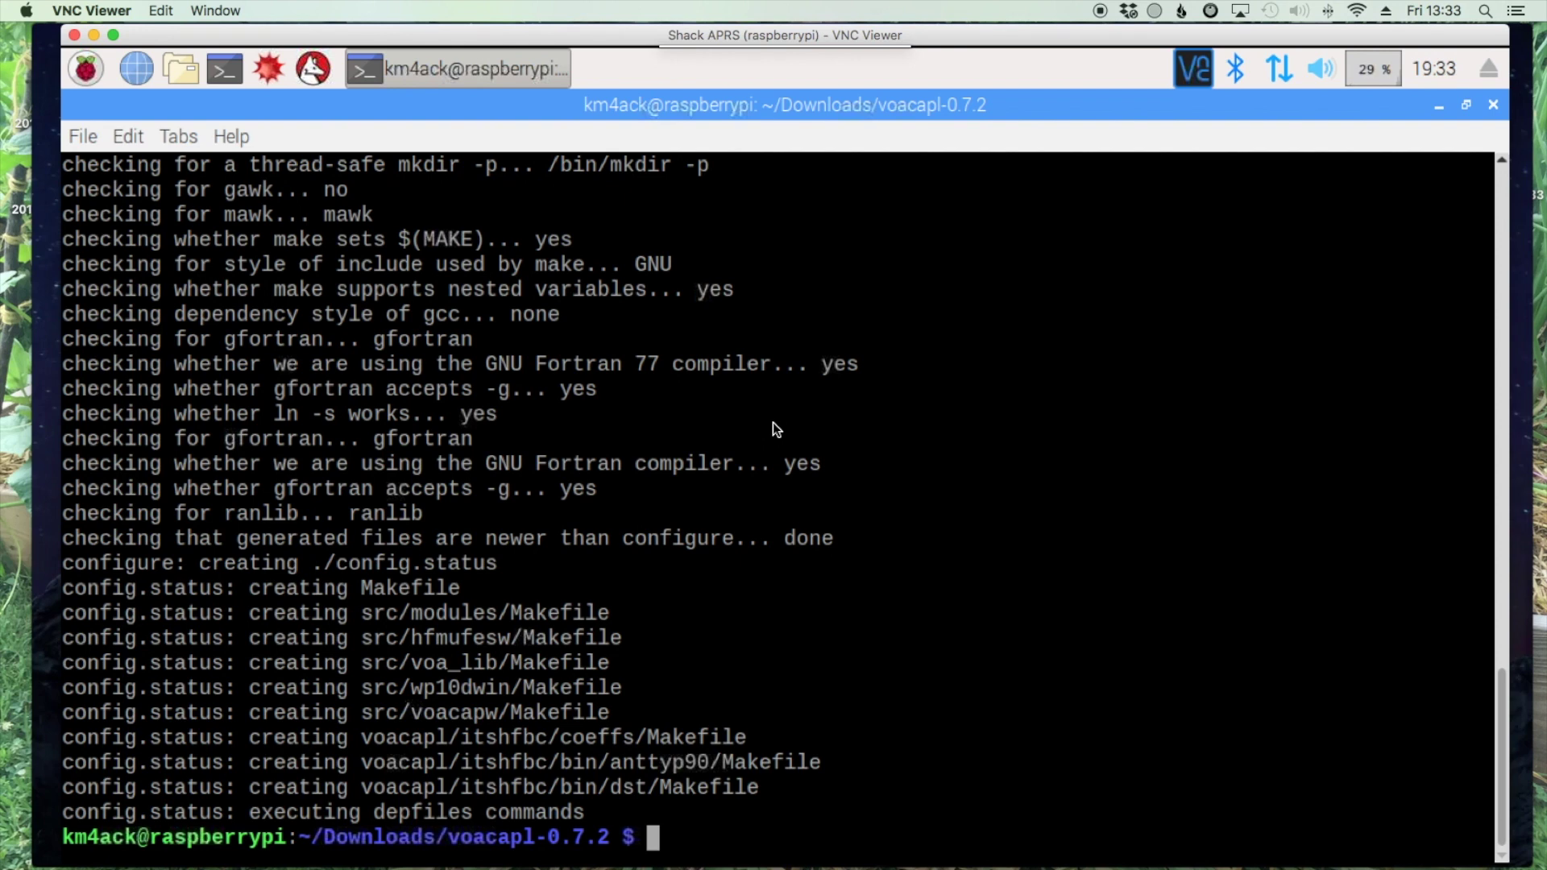
Step: Compile voacapl with make after checking the build instructions
{"action": "key", "text": "ctrl+Right"}
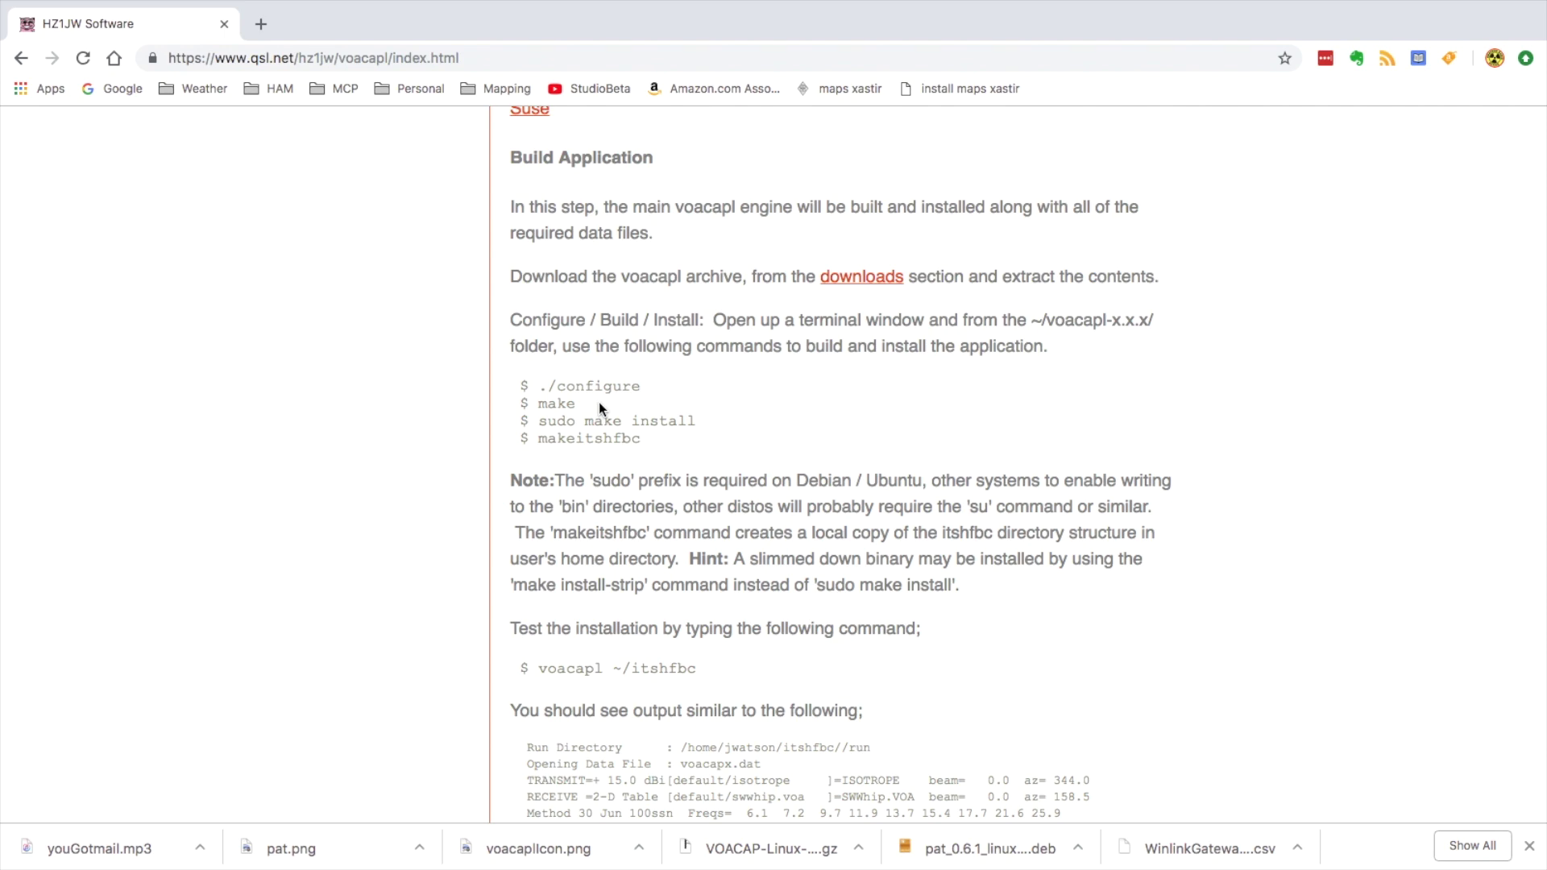
{"action": "key", "text": "super+Tab"}
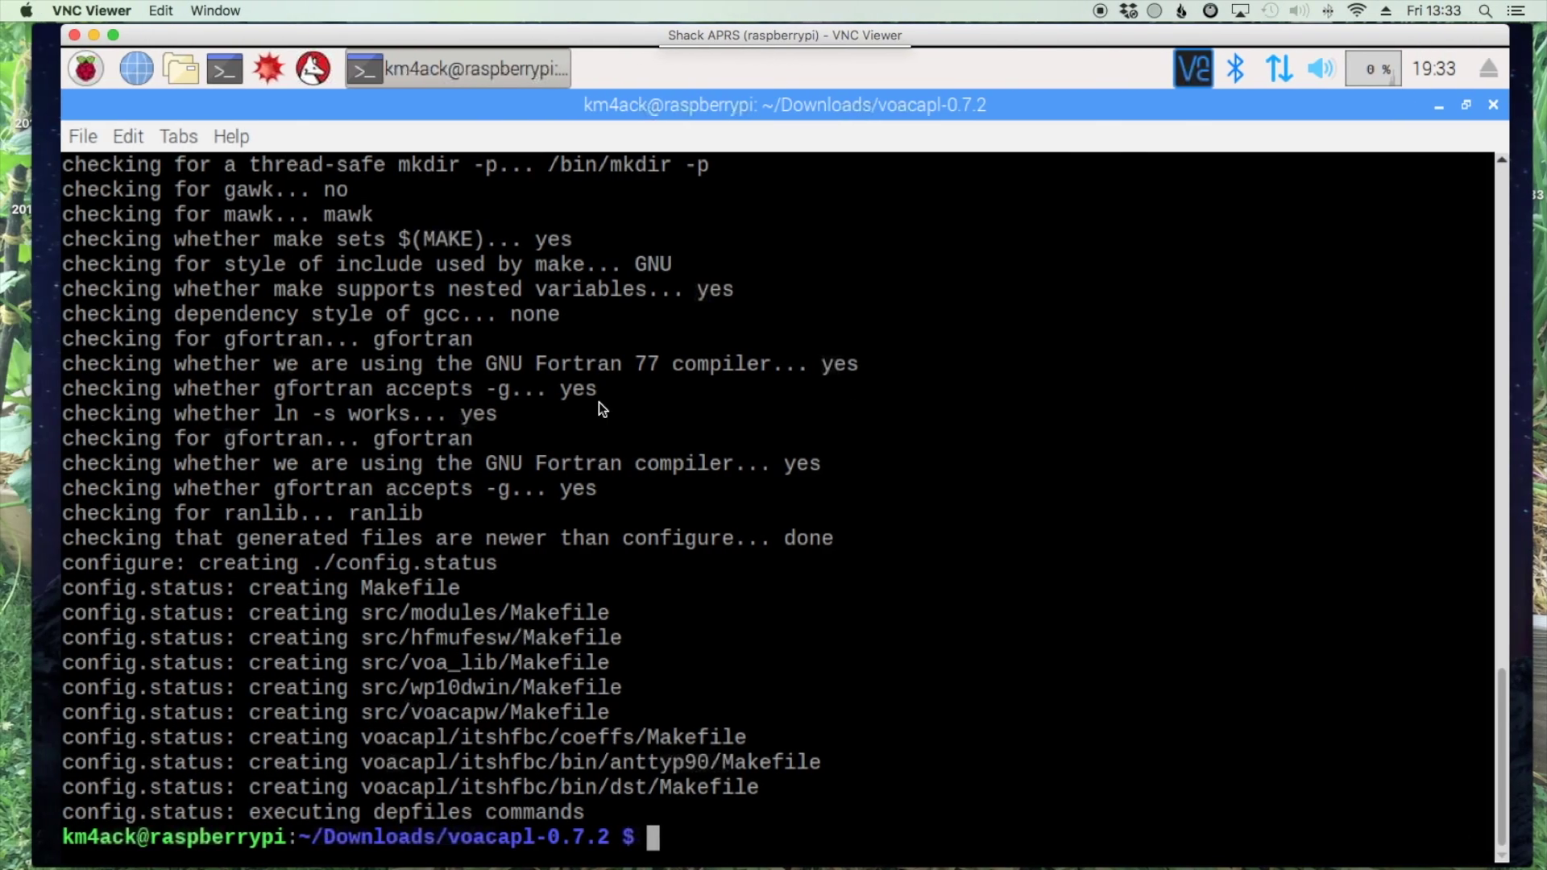
{"action": "type", "text": "make"}
{"action": "key", "text": "Return"}
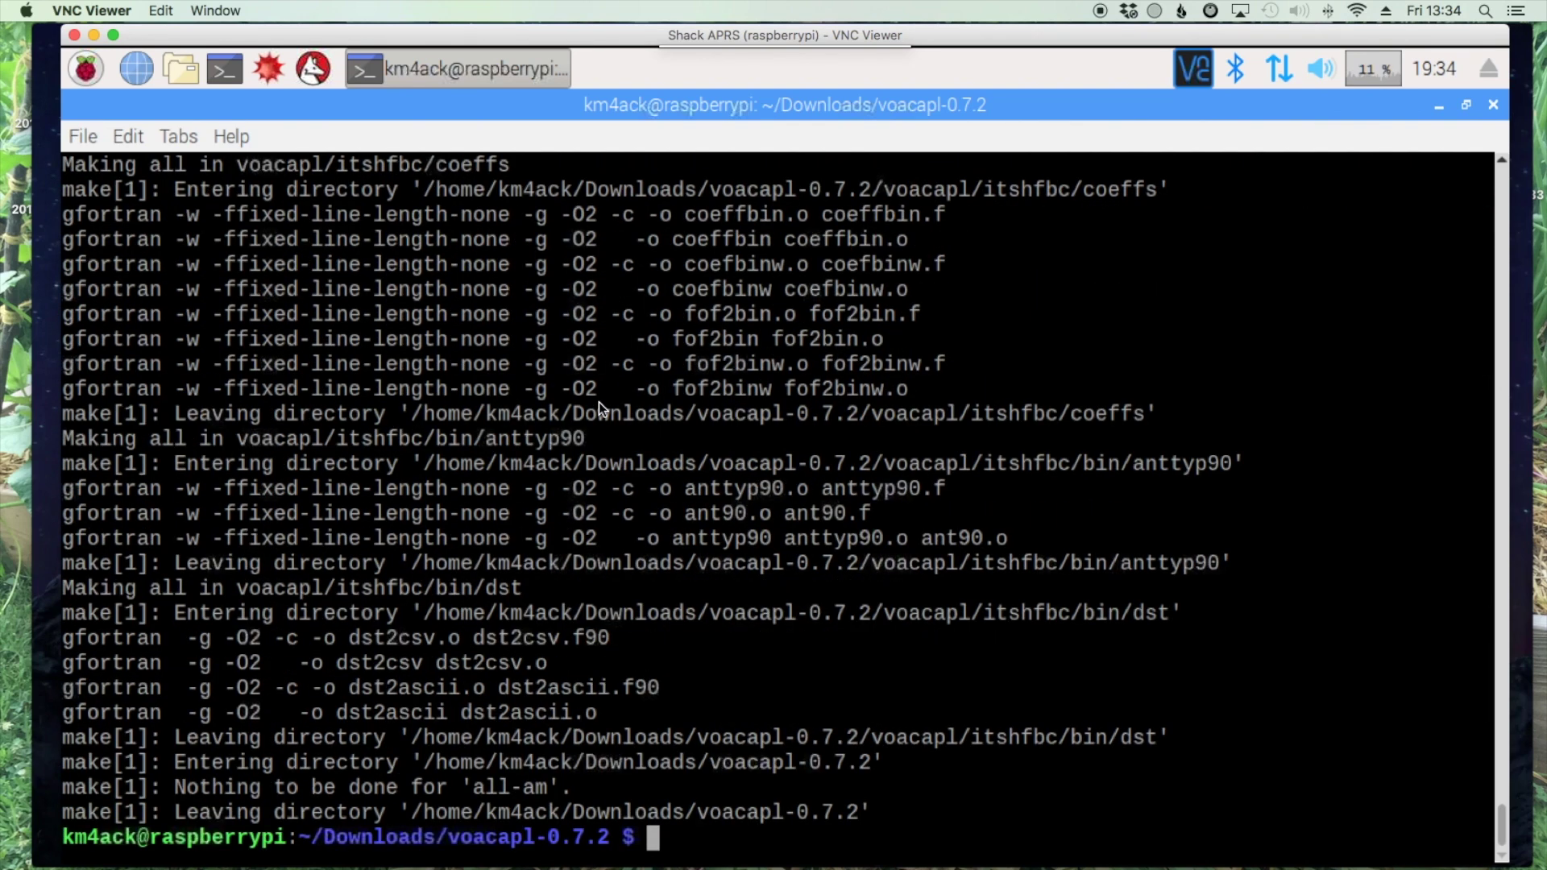
Step: Install voacapl with 'sudo make install' and create the itshfbc folder with makeitshfbc
{"action": "key", "text": "ctrl+Right"}
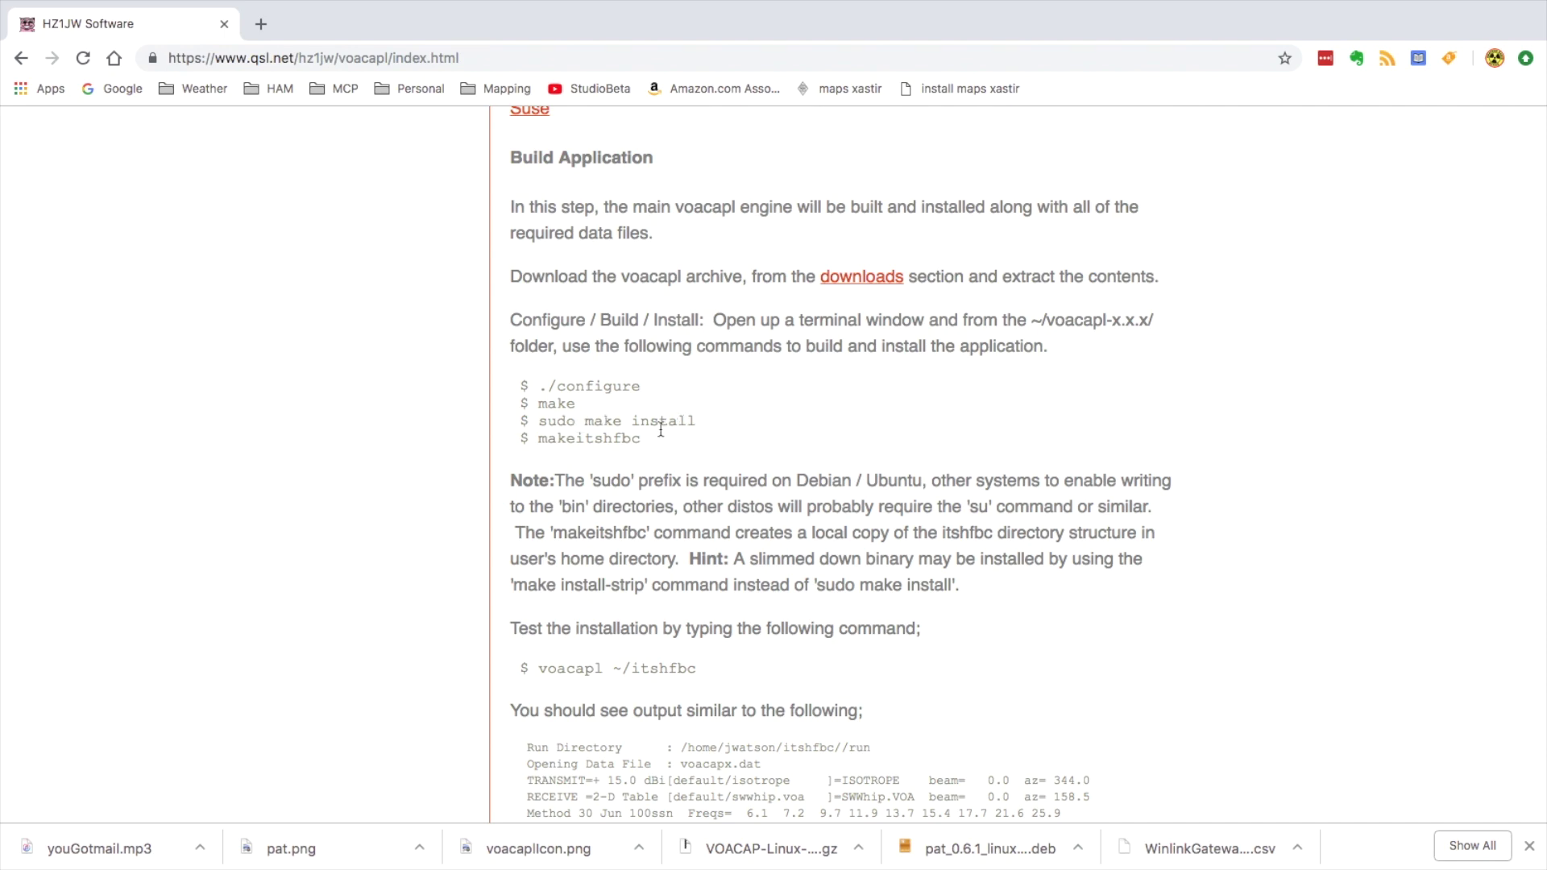
{"action": "key", "text": "ctrl+Left"}
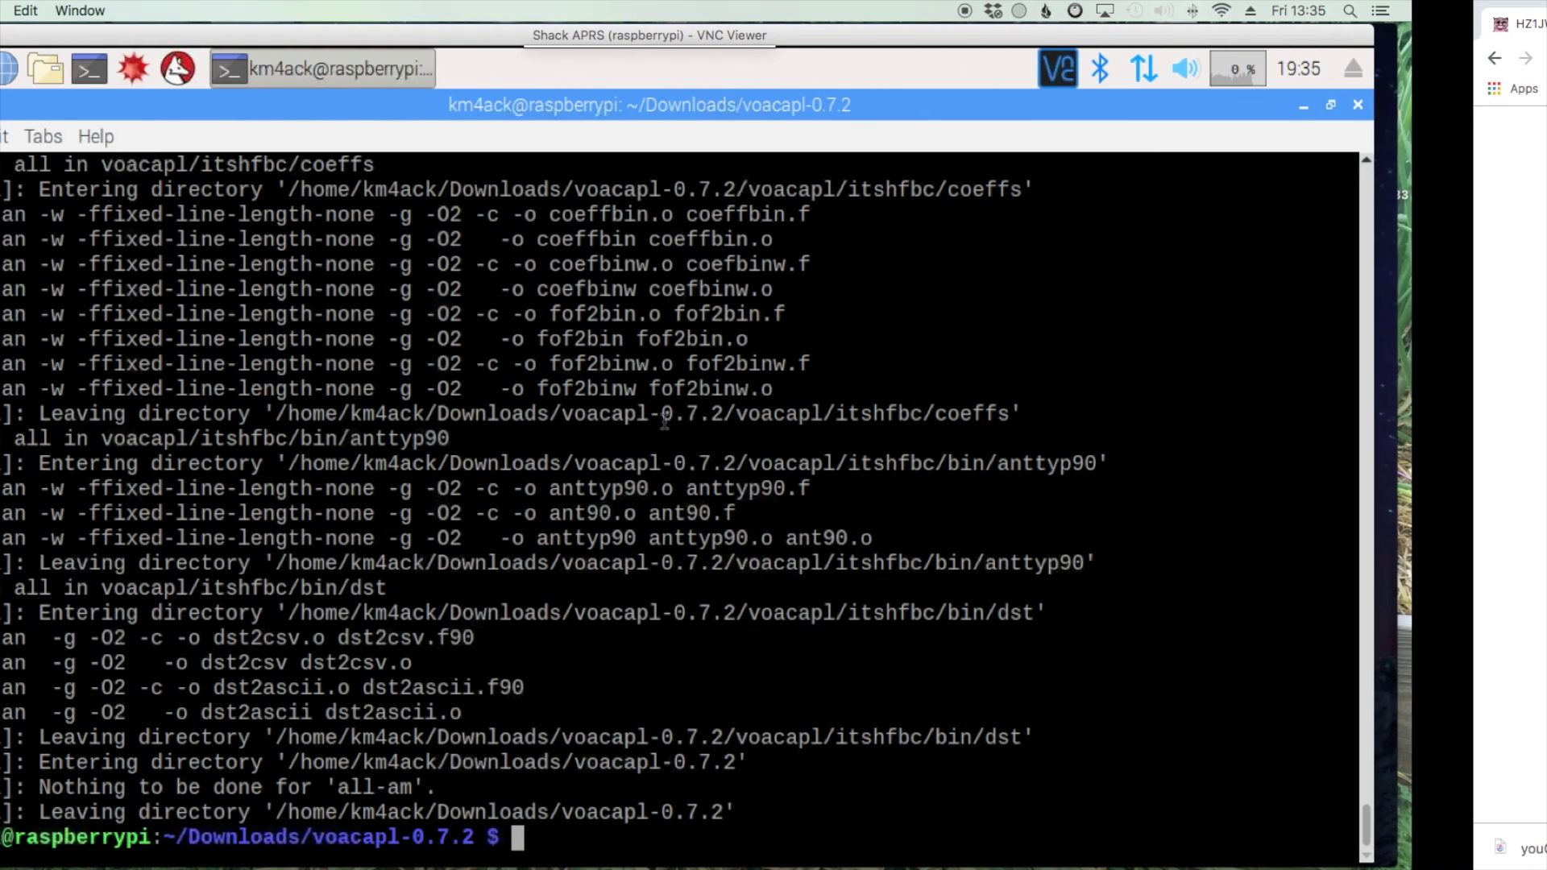
{"action": "type", "text": "sudo "}
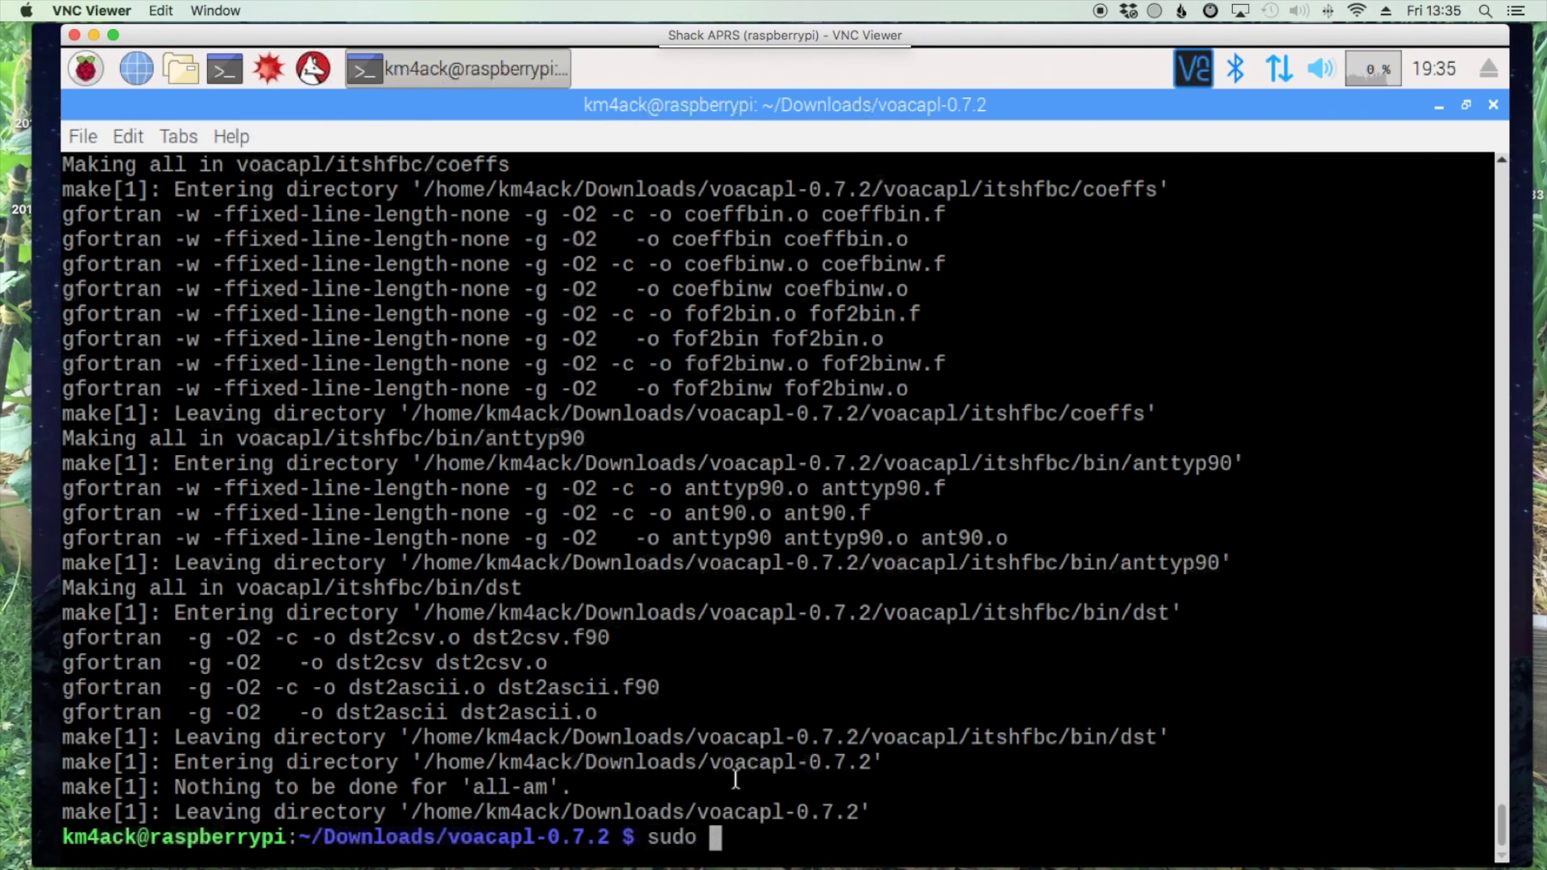
{"action": "type", "text": "make install"}
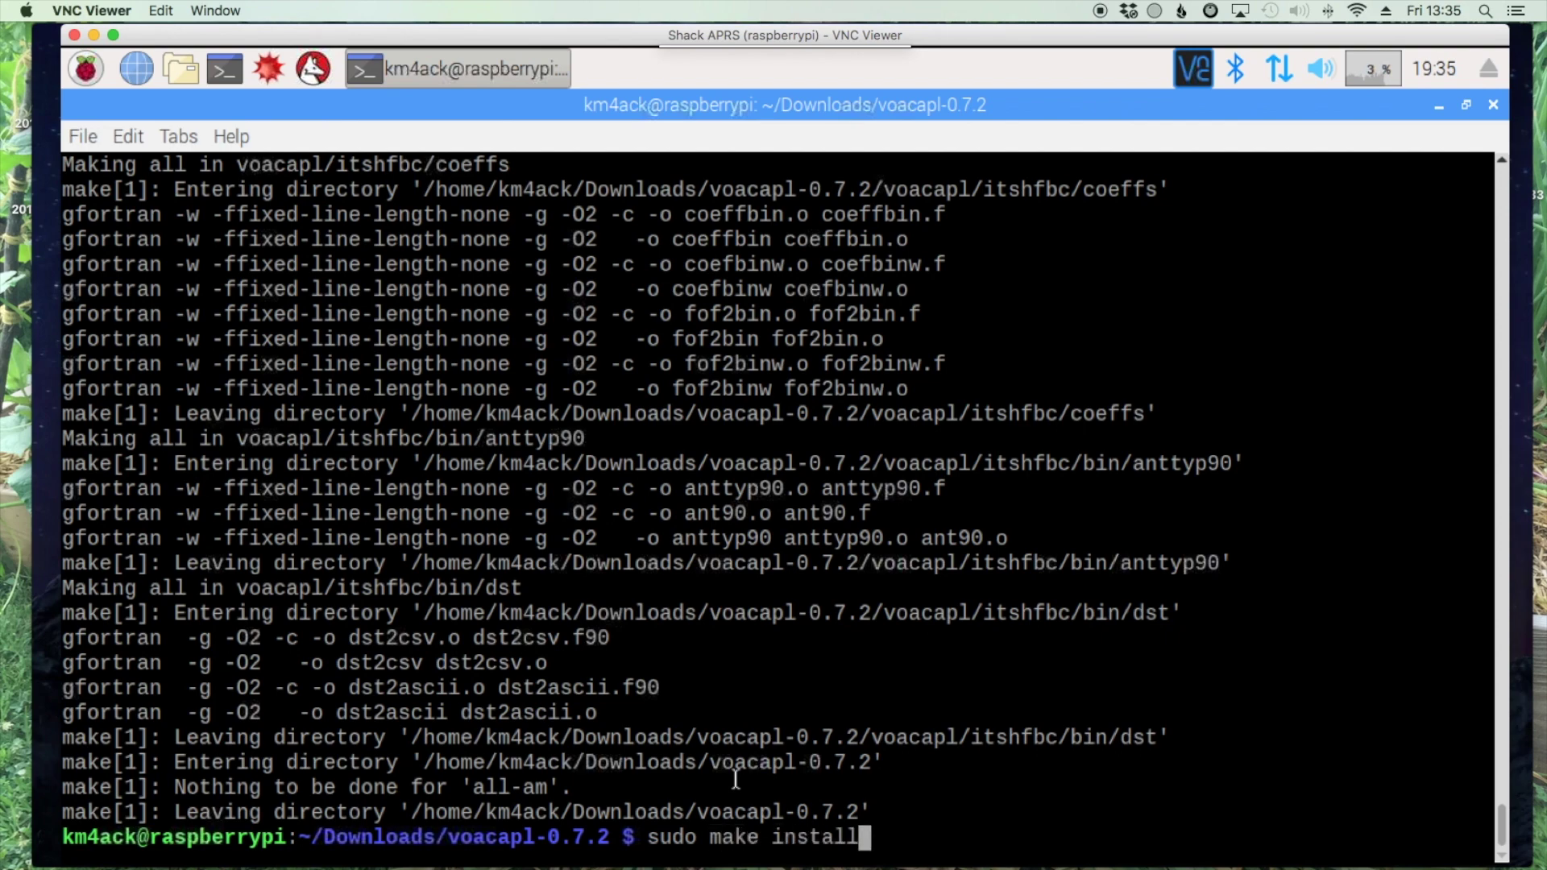
{"action": "key", "text": "Return"}
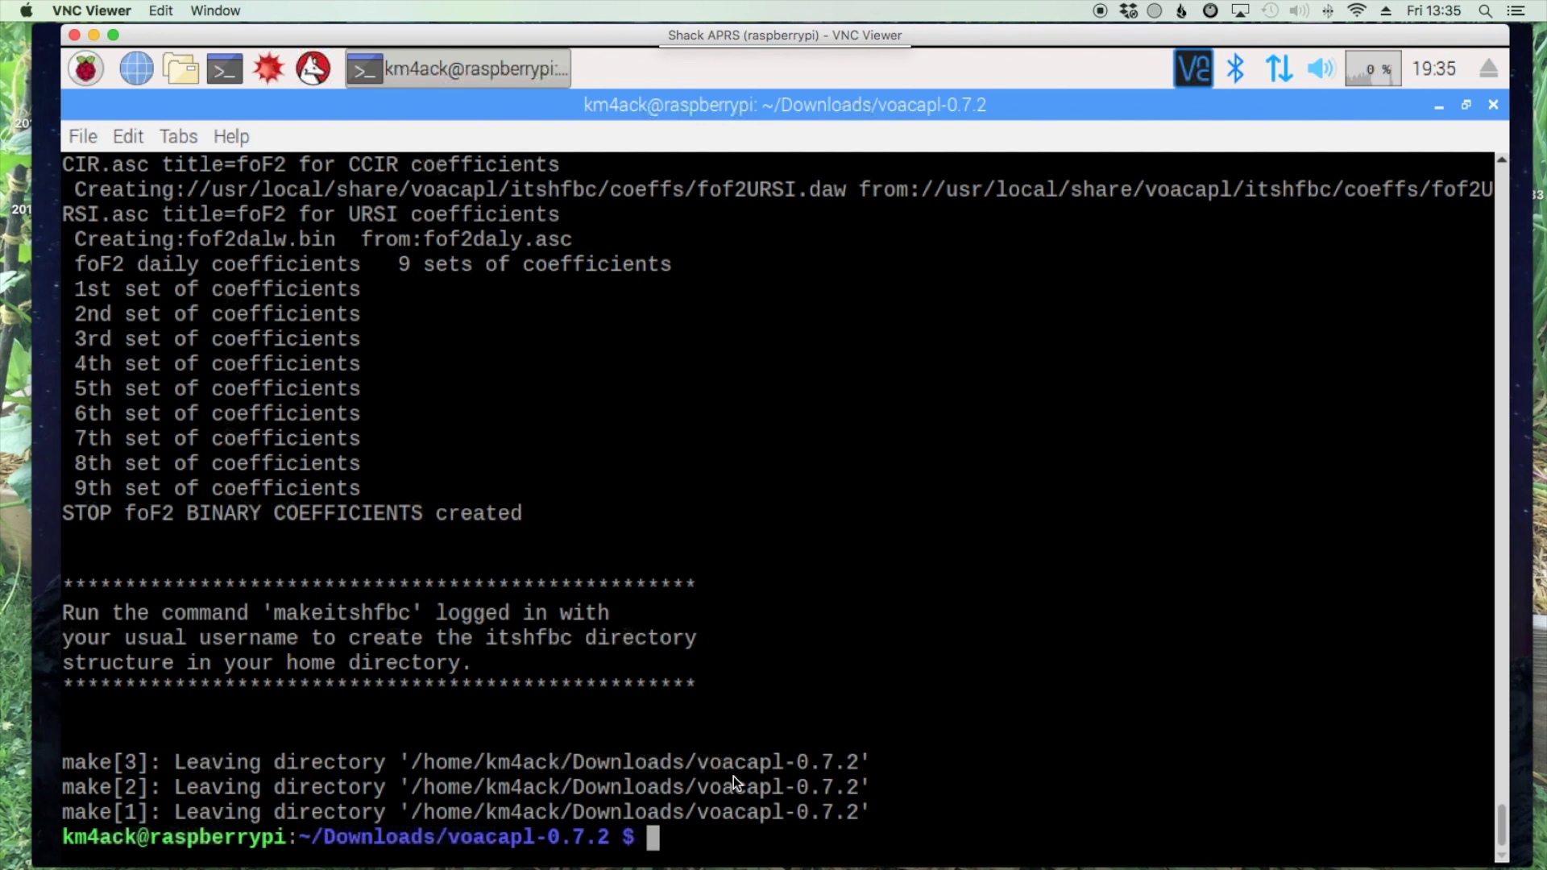
{"action": "type", "text": "make"}
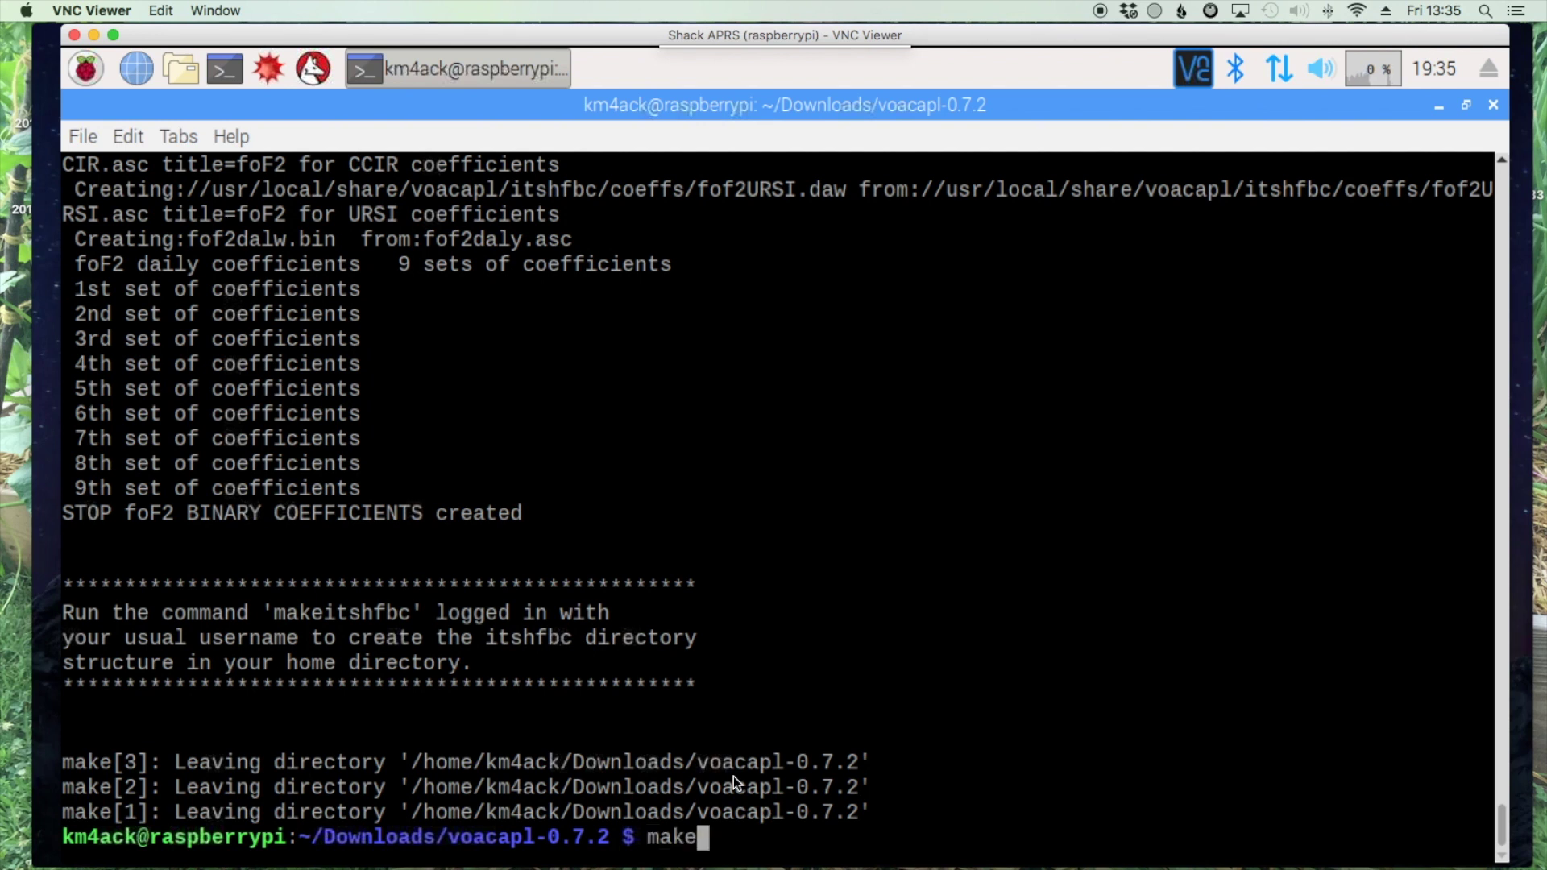
{"action": "type", "text": "itsh"}
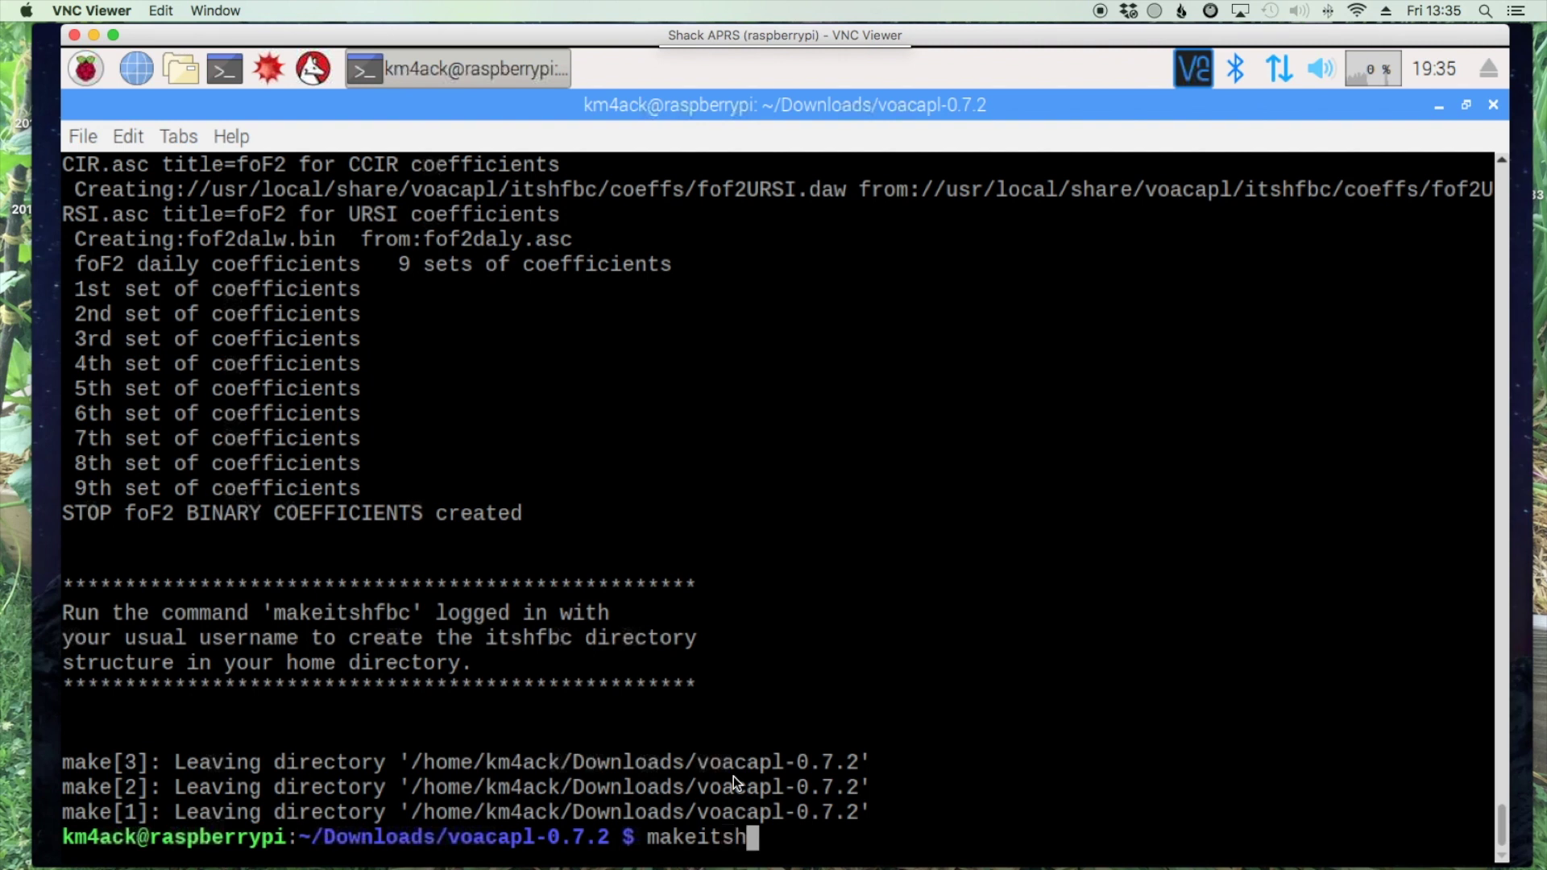
{"action": "type", "text": "fbc"}
{"action": "key", "text": "Return"}
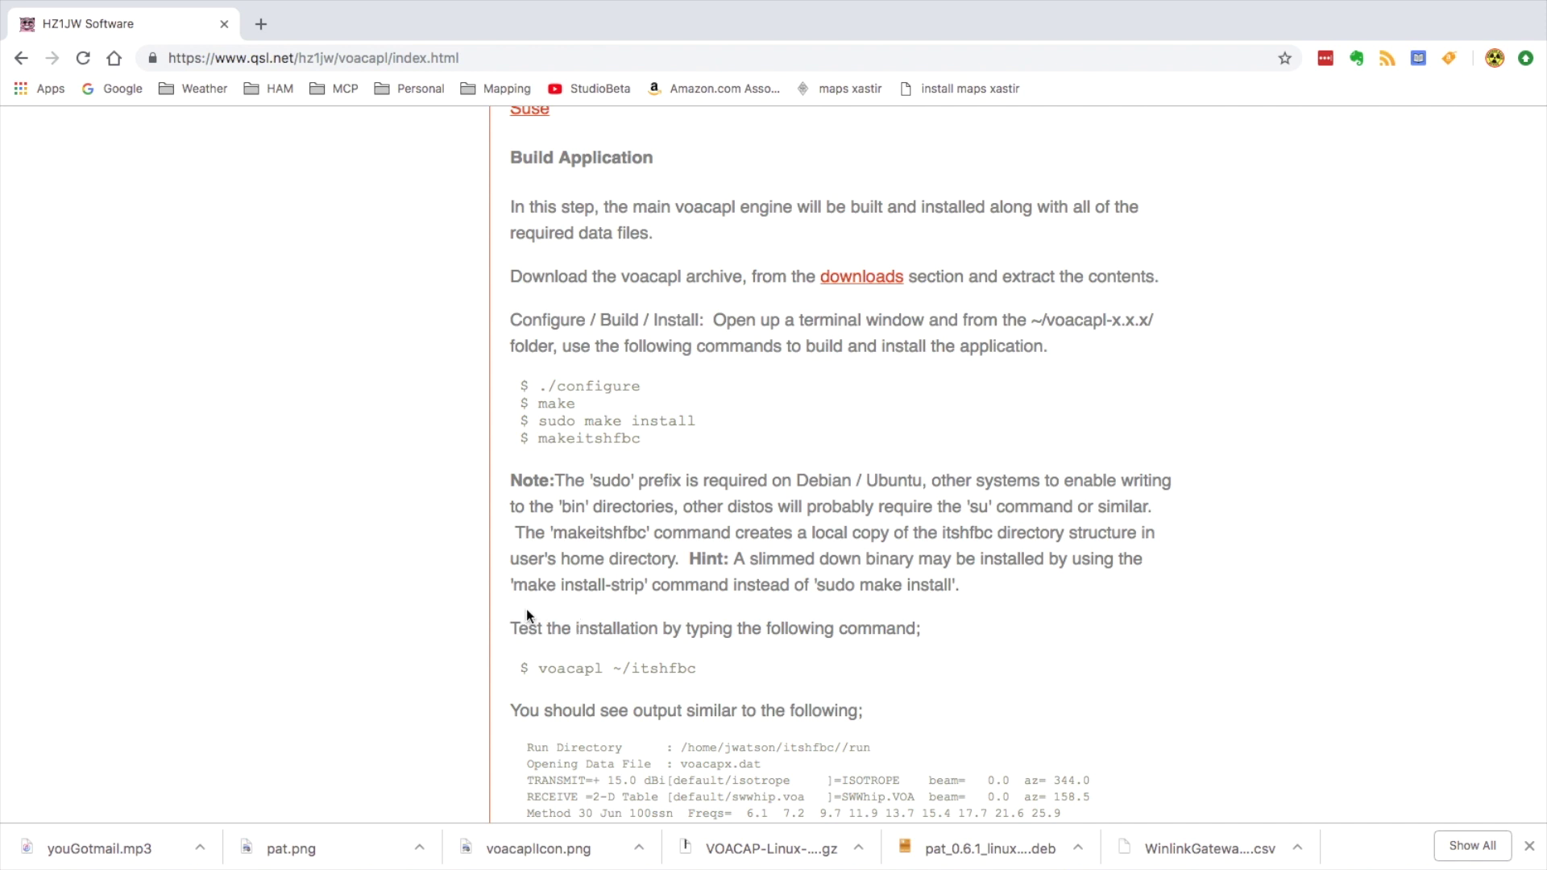
Step: Copy 'voacapl ~/itshfbc' from the page and run it in the Pi terminal as a test
{"action": "left_click_drag", "start_coordinate": [695, 670], "coordinate": [537, 668]}
{"action": "right_click", "coordinate": [549, 668]}
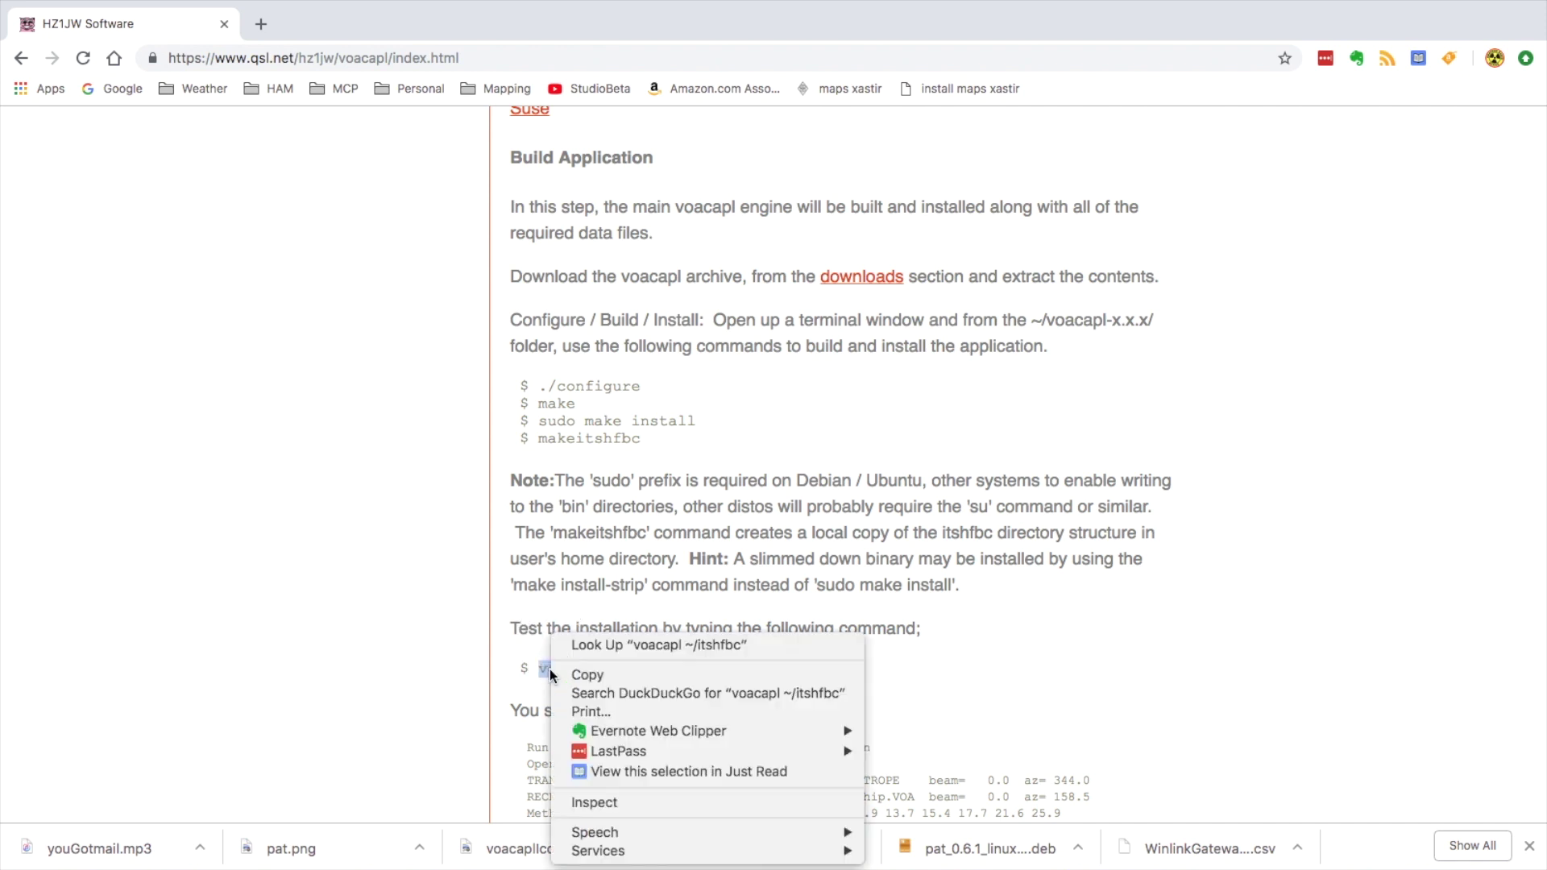
{"action": "left_click", "coordinate": [635, 673]}
{"action": "scroll", "coordinate": [1098, 676], "scroll_direction": "down", "scroll_amount": 3}
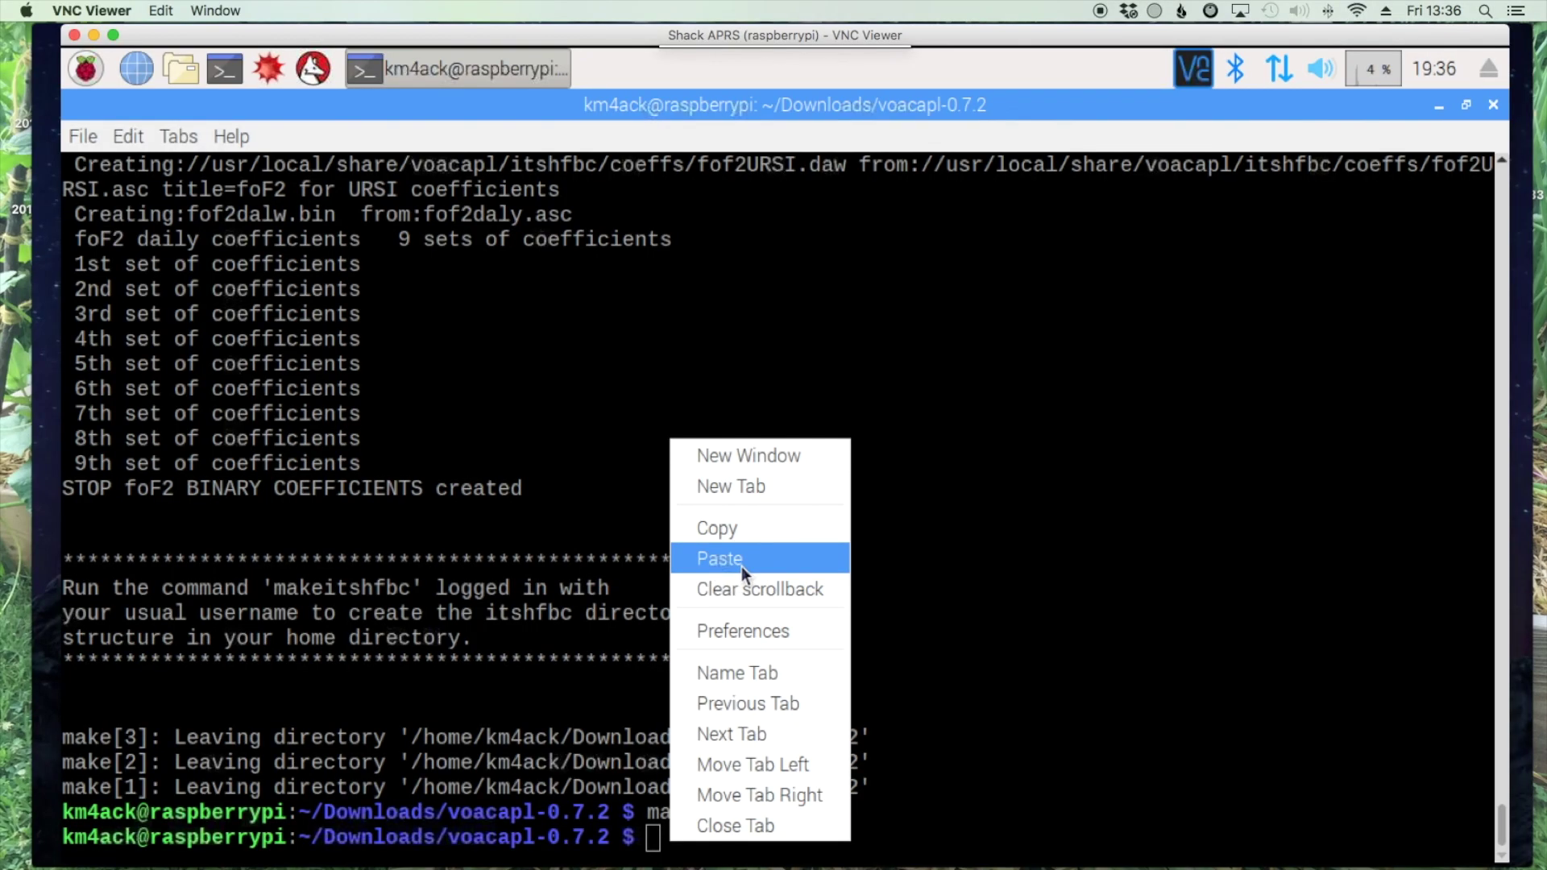
{"action": "left_click", "coordinate": [741, 563]}
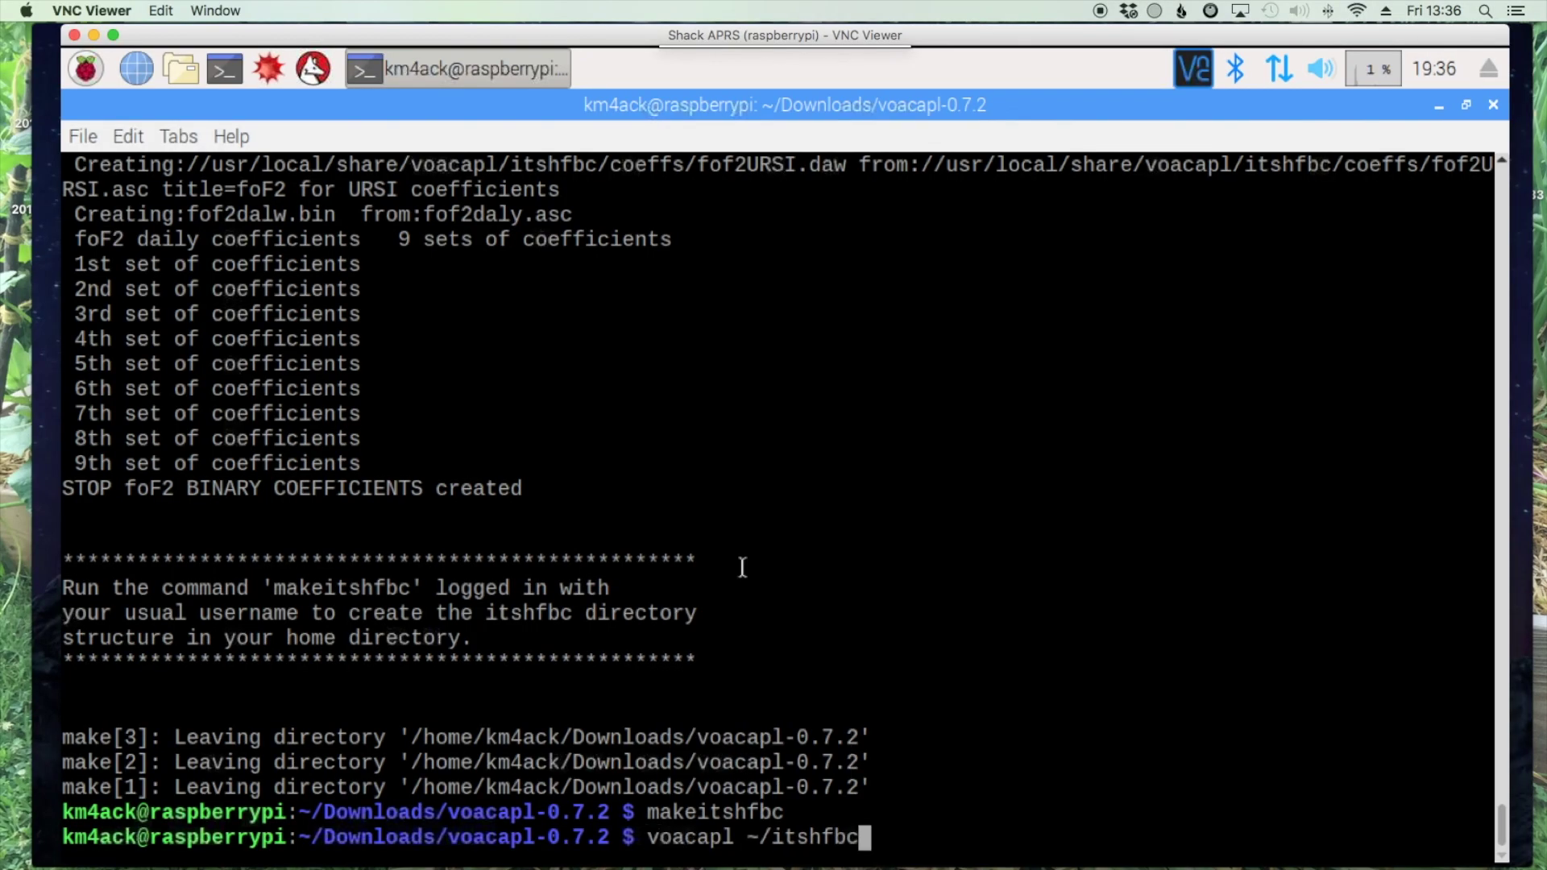
{"action": "key", "text": "Return"}
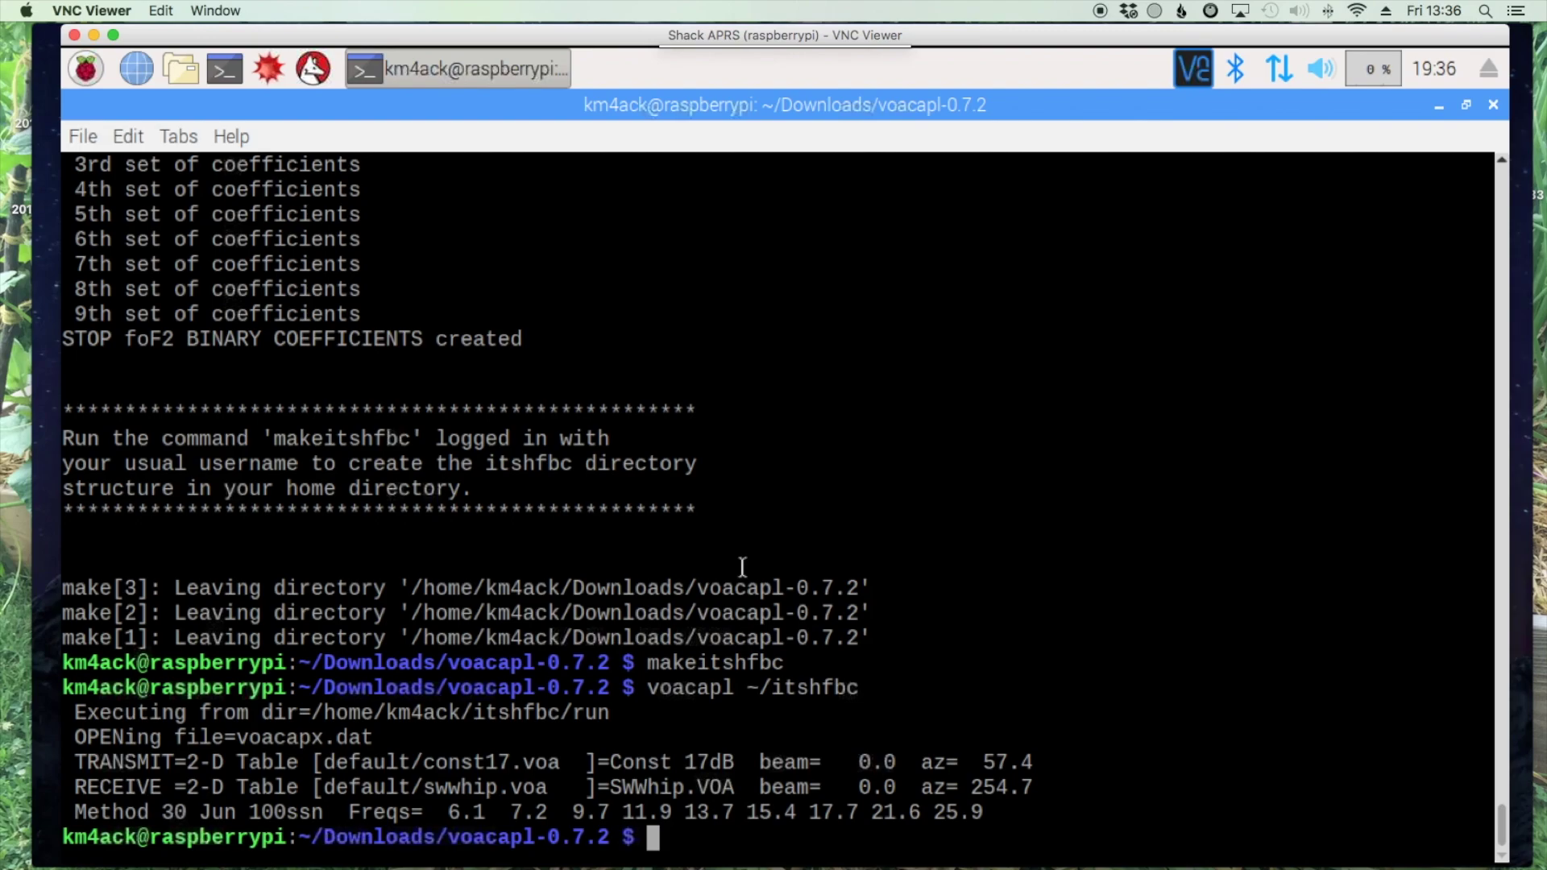
{"action": "key", "text": "super+Tab"}
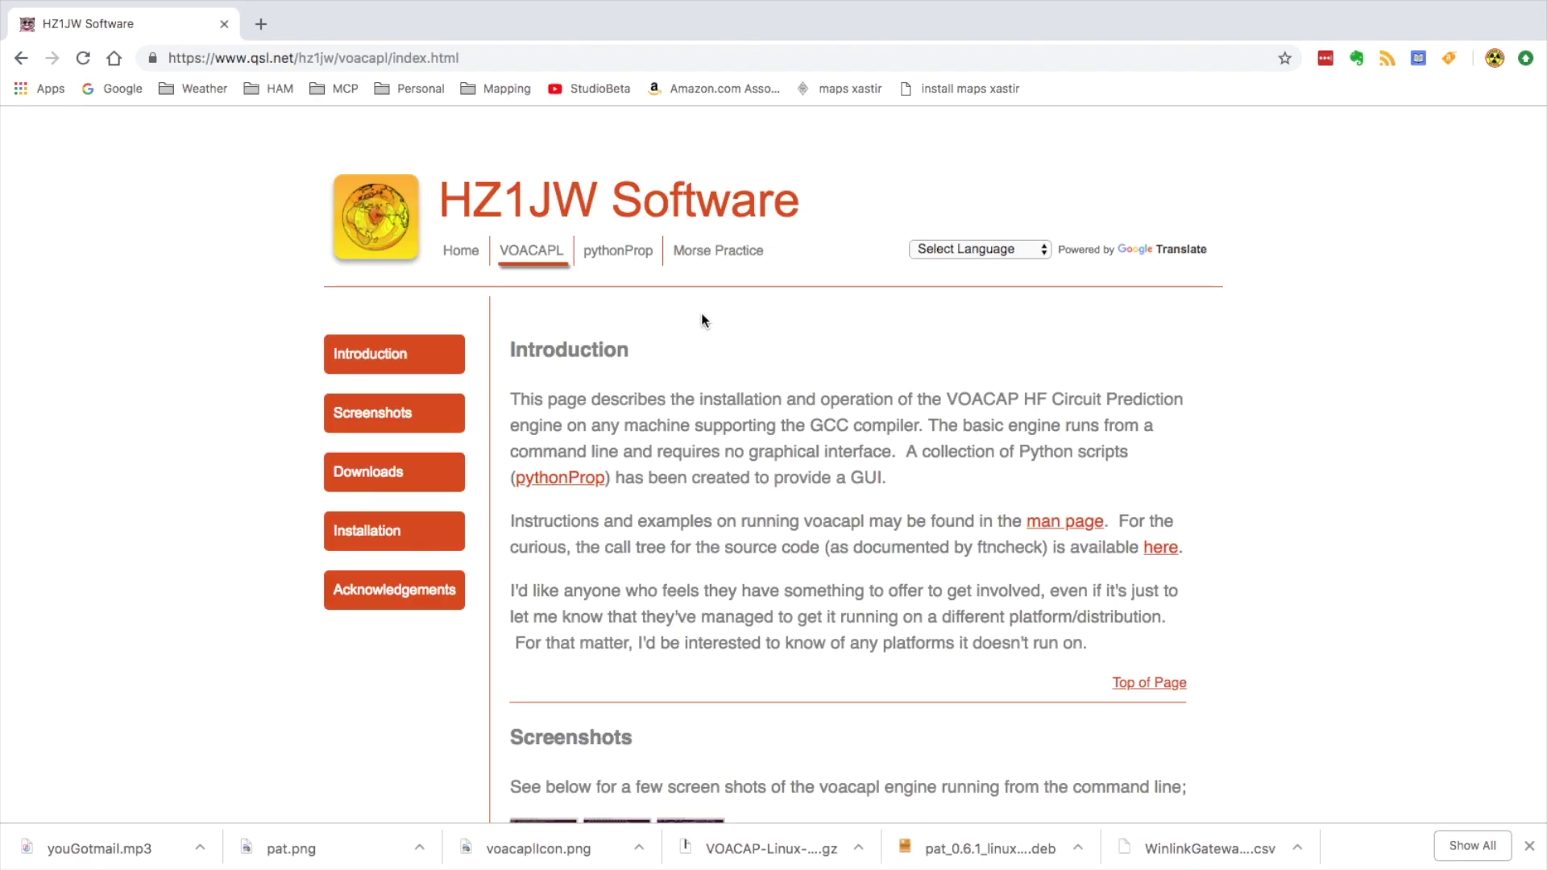
Step: On the pythonProp page, expand the Ubuntu instructions and copy the apt-get install command
{"action": "left_click", "coordinate": [616, 256]}
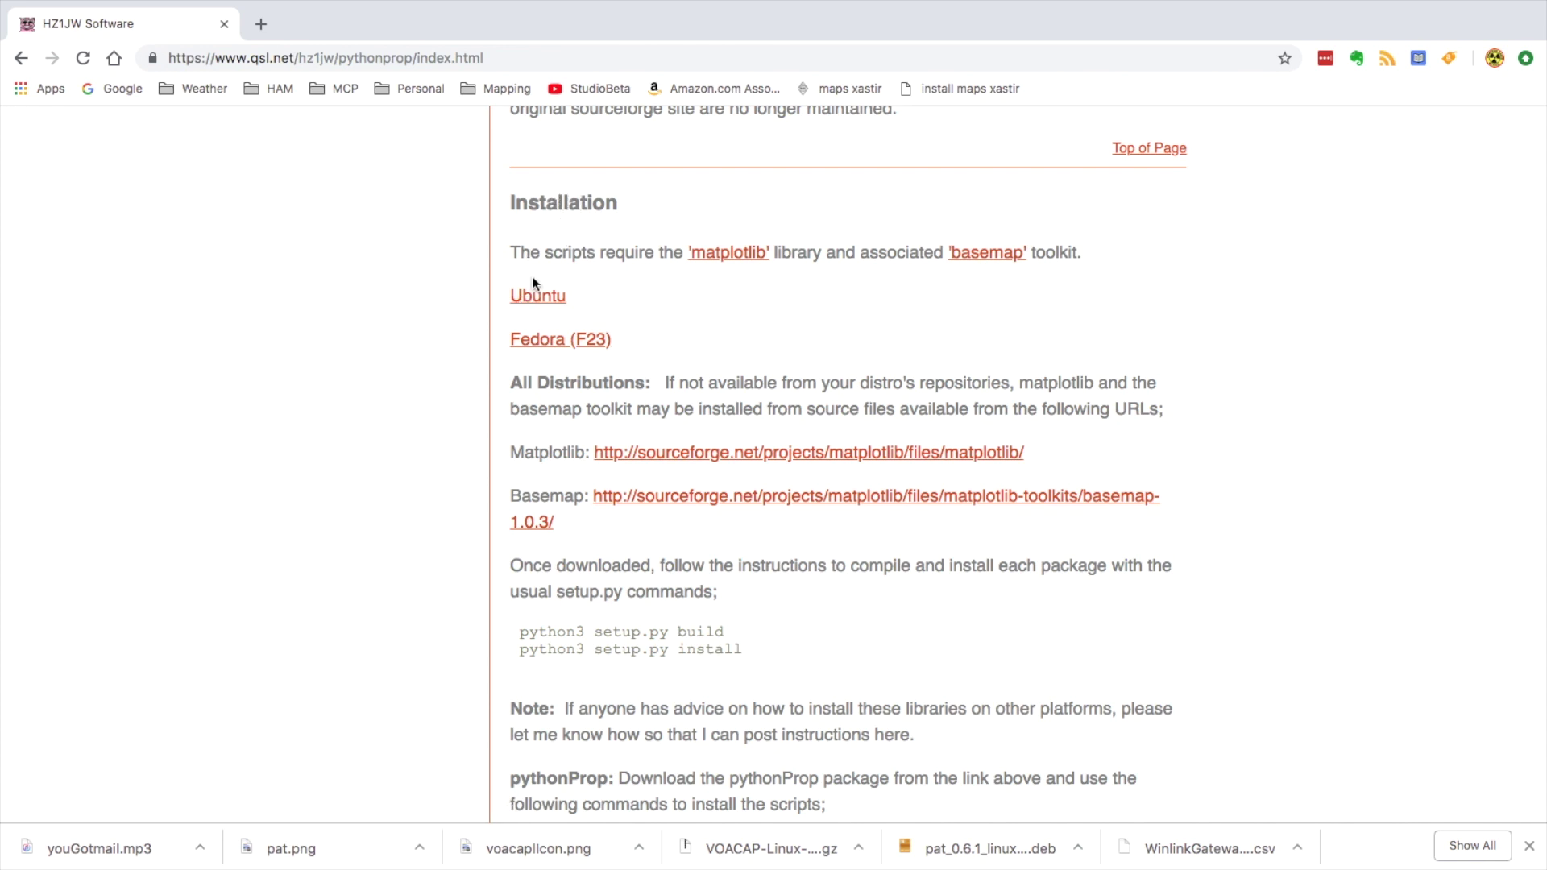
{"action": "left_click", "coordinate": [538, 298]}
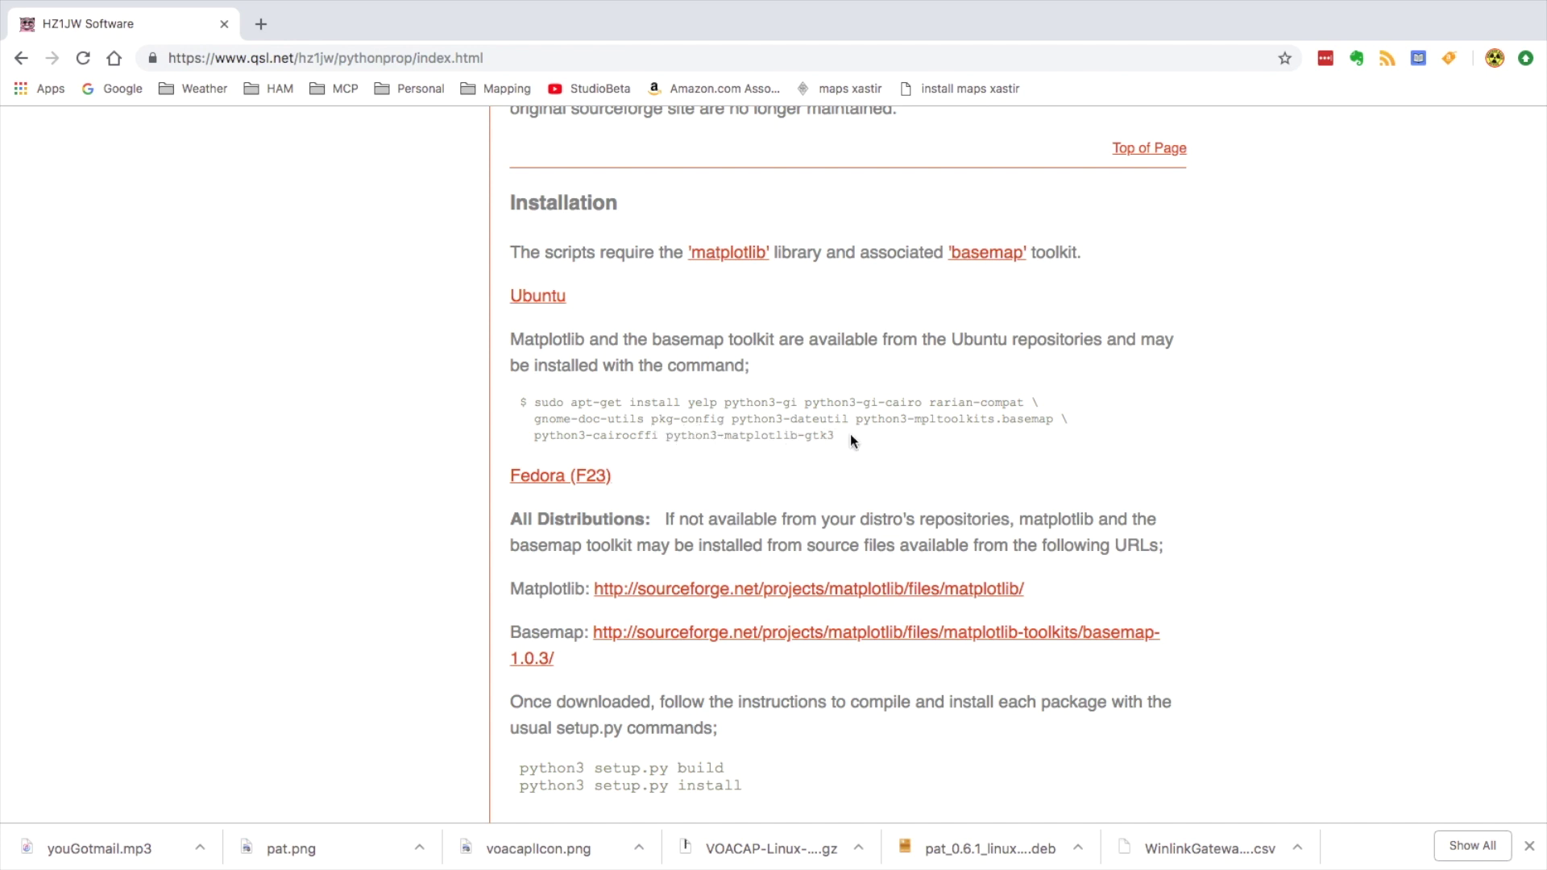
{"action": "left_click_drag", "start_coordinate": [659, 435], "coordinate": [535, 397]}
{"action": "scroll", "coordinate": [645, 431], "scroll_direction": "down", "scroll_amount": 1}
{"action": "scroll", "coordinate": [535, 397], "scroll_direction": "up", "scroll_amount": 1}
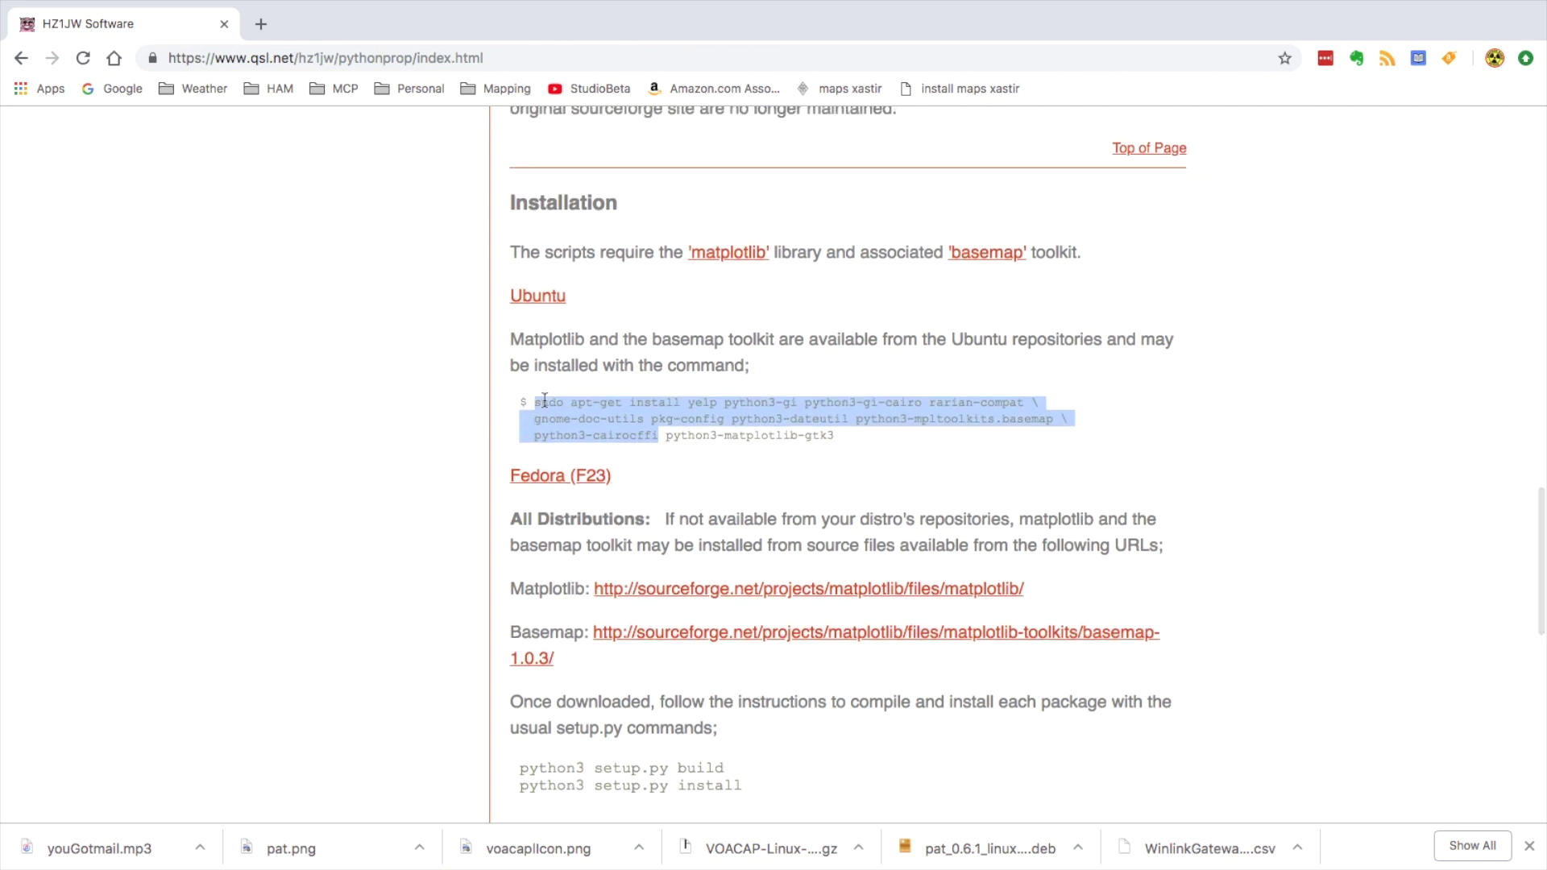
{"action": "right_click", "coordinate": [573, 411]}
{"action": "left_click", "coordinate": [643, 441]}
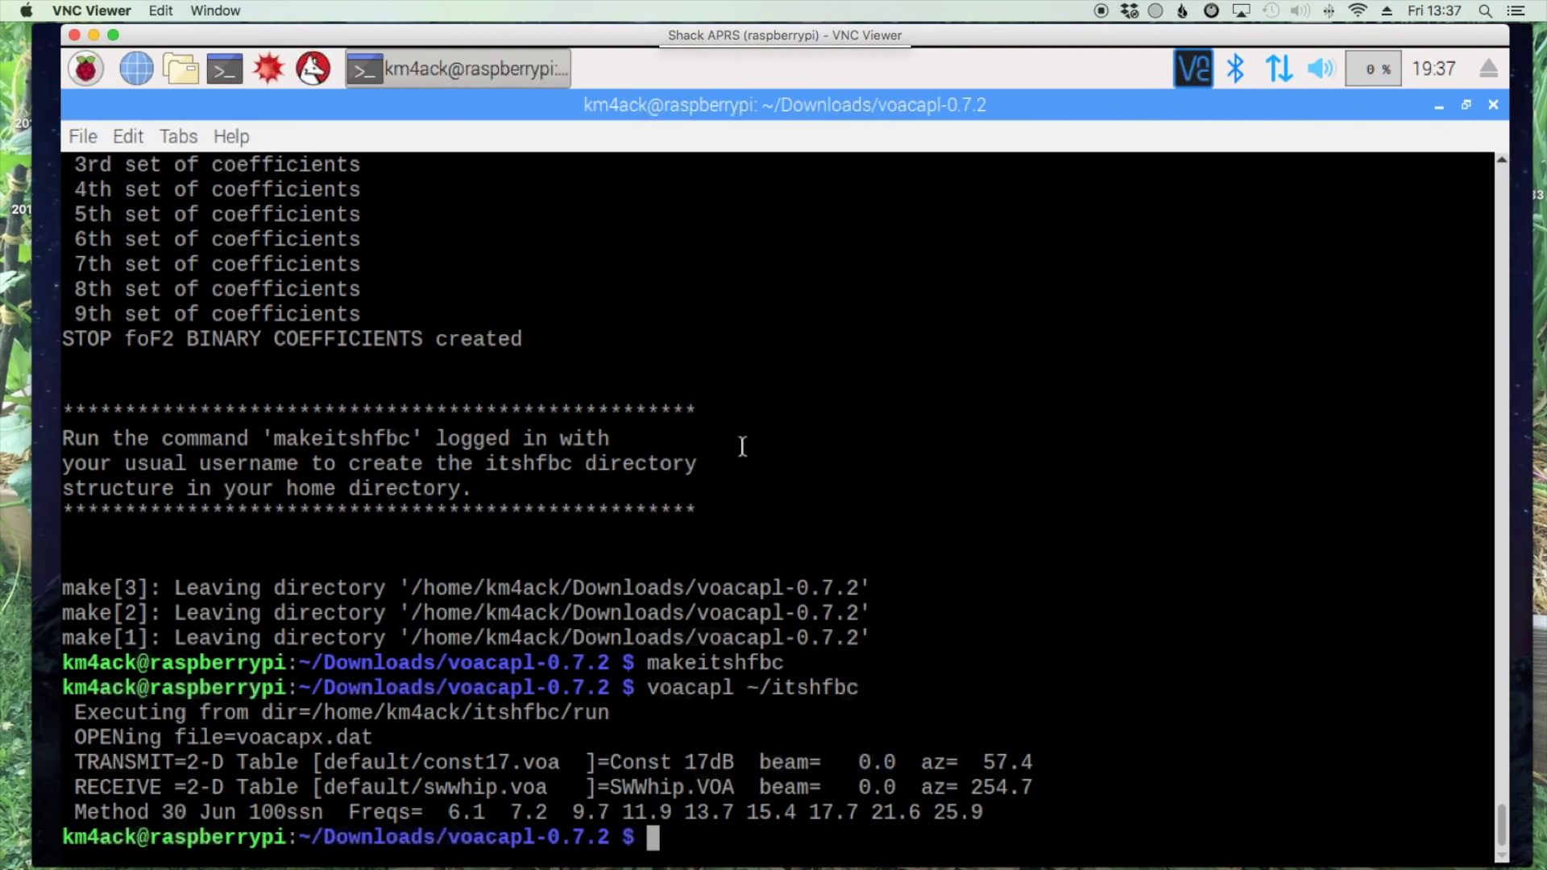
Step: Run the matplotlib/basemap install command in the Pi terminal, confirming with y
{"action": "key", "text": "ctrl+shift+v"}
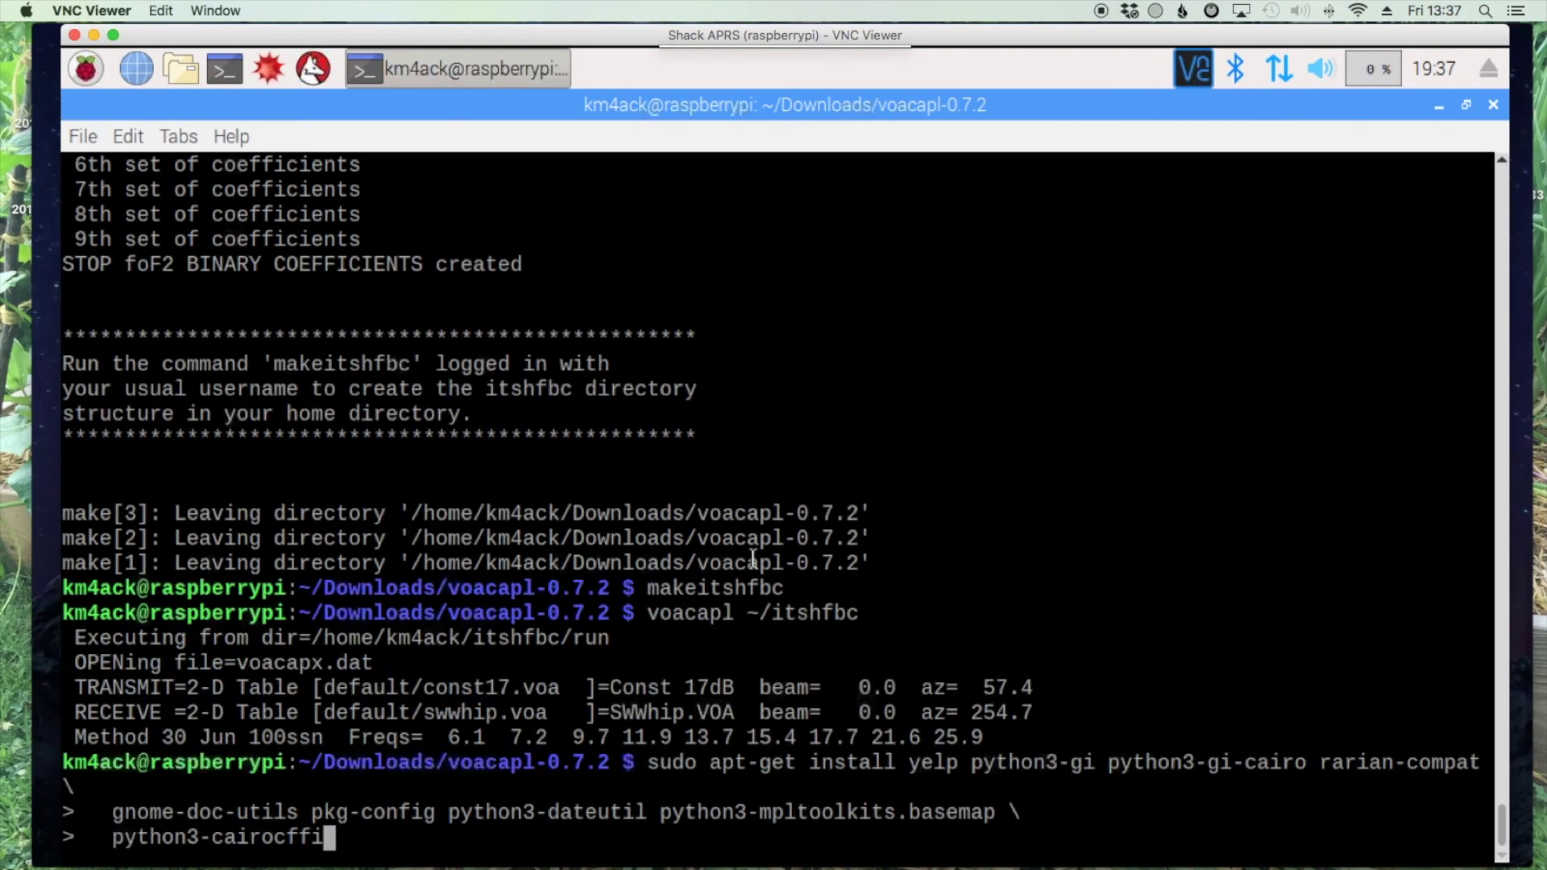
{"action": "key", "text": "Return"}
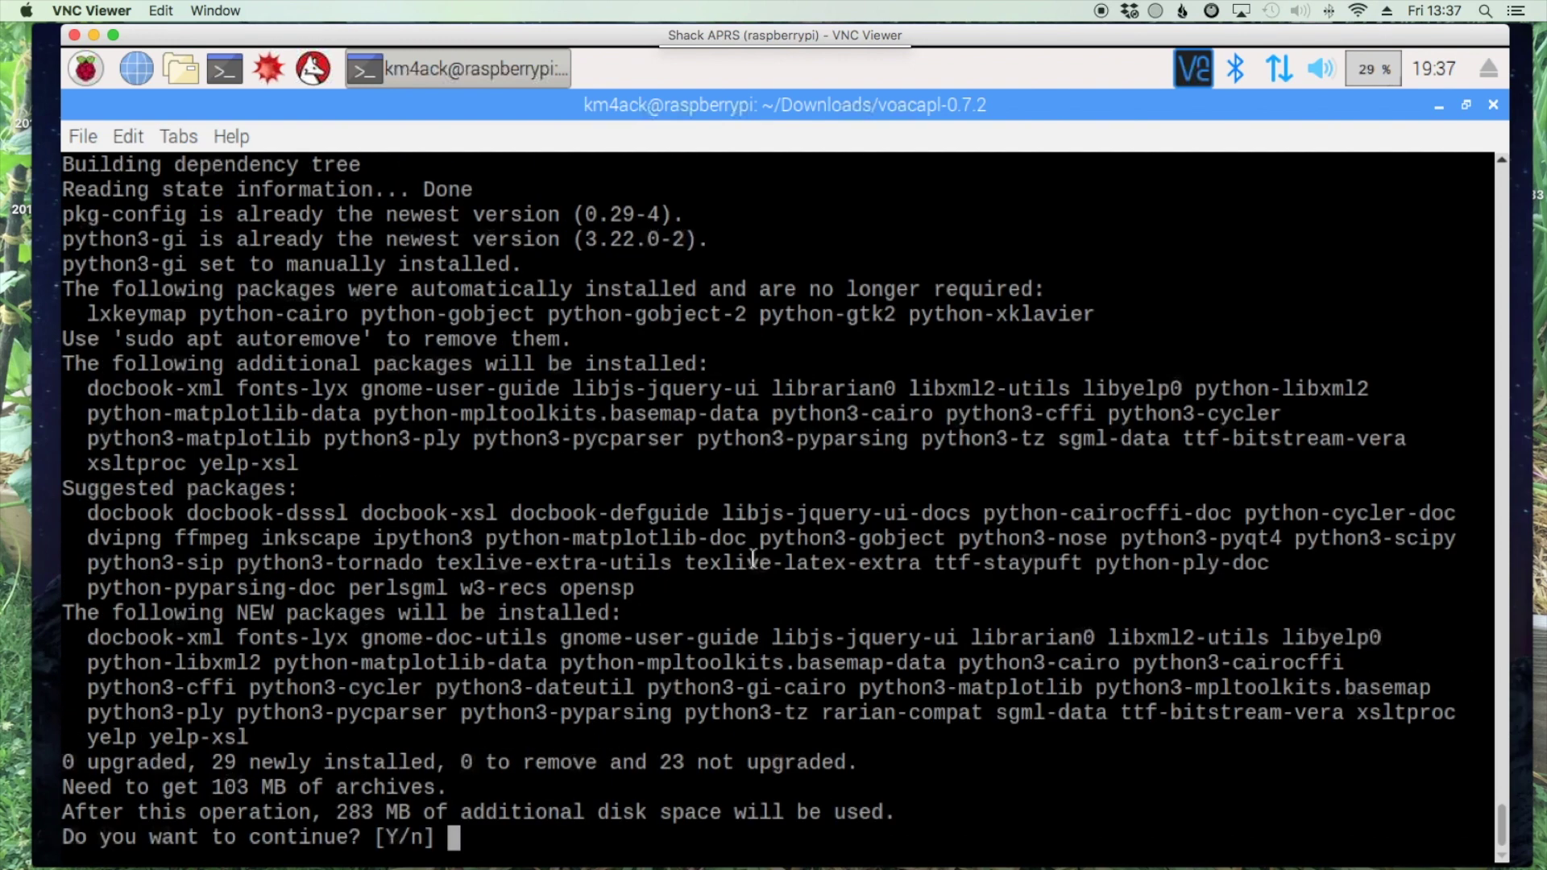
{"action": "type", "text": "y"}
{"action": "key", "text": "Return"}
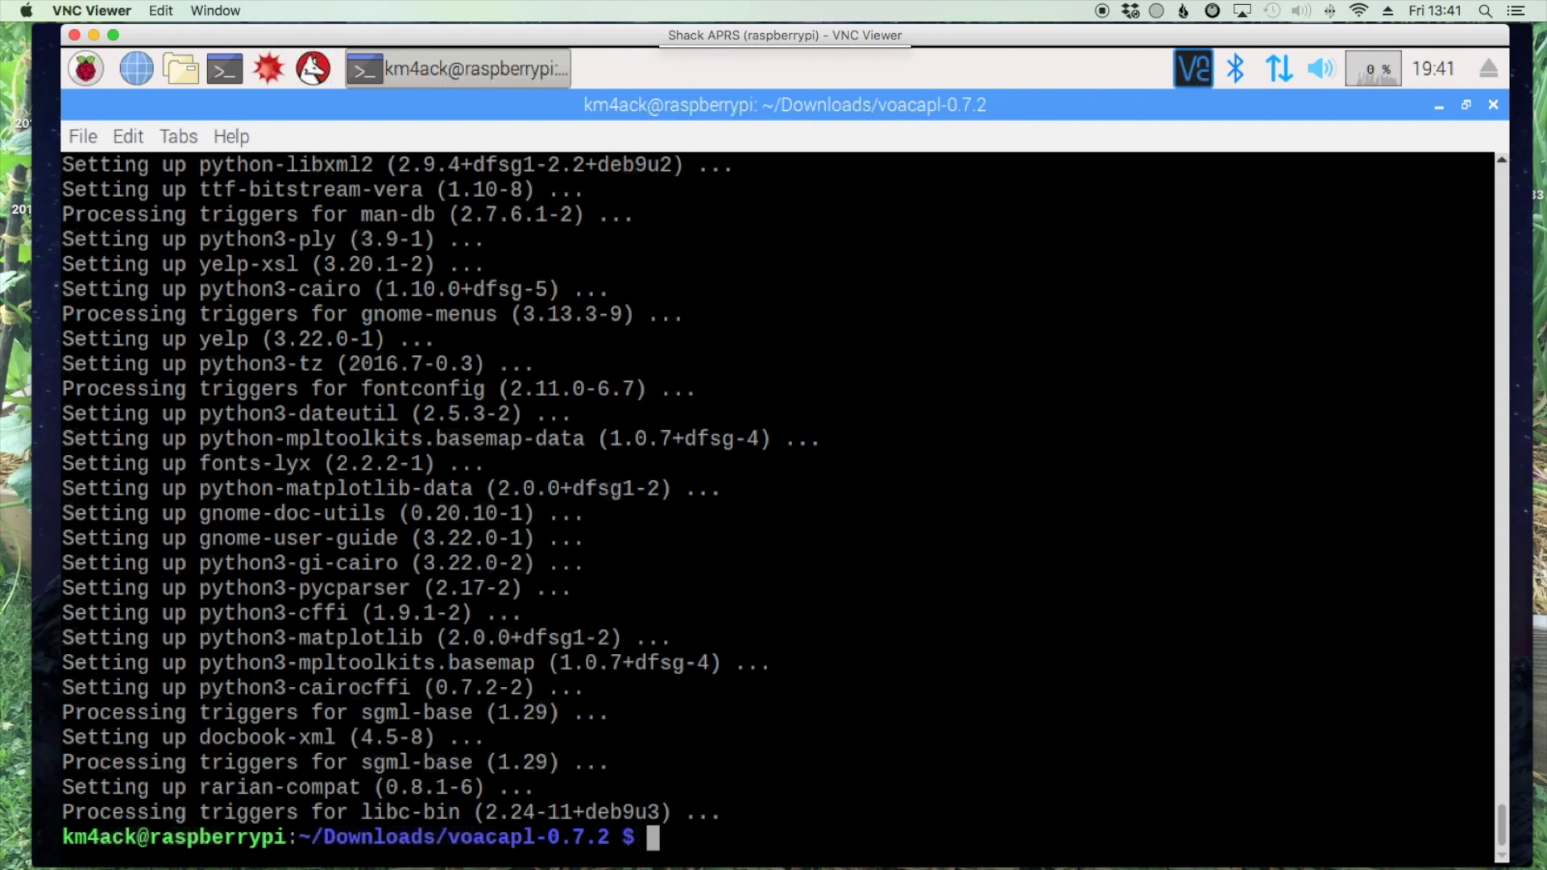
{"action": "key", "text": "ctrl+shift+v"}
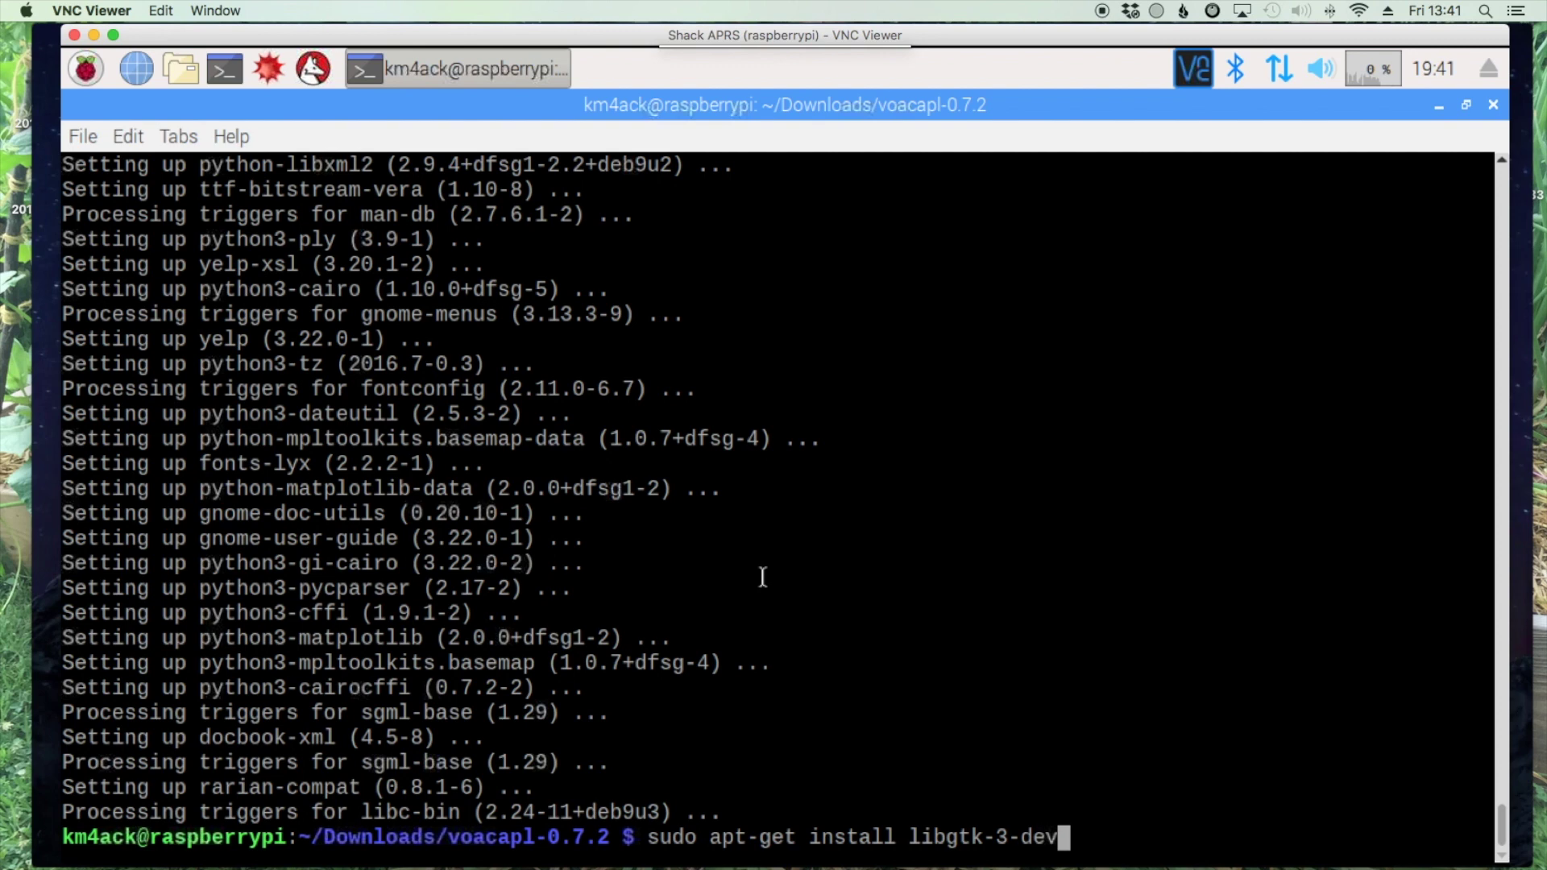
Step: Install libgtk-3-dev with 'sudo apt-get install libgtk-3-dev', confirm with y, then run 'cd ..'
{"action": "key", "text": "Return"}
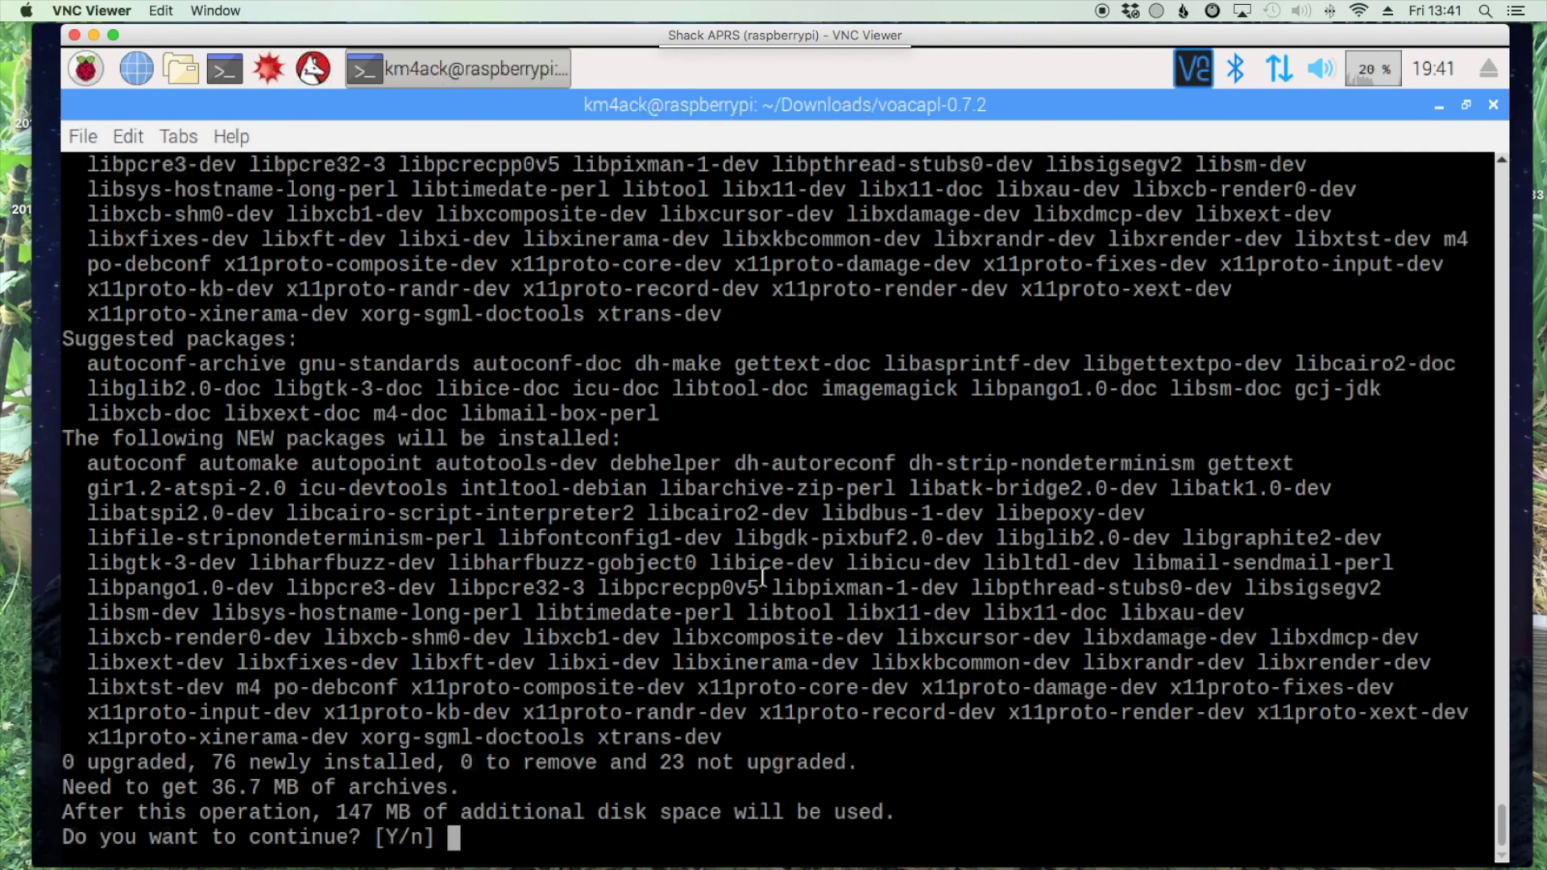
{"action": "type", "text": "y"}
{"action": "key", "text": "Return"}
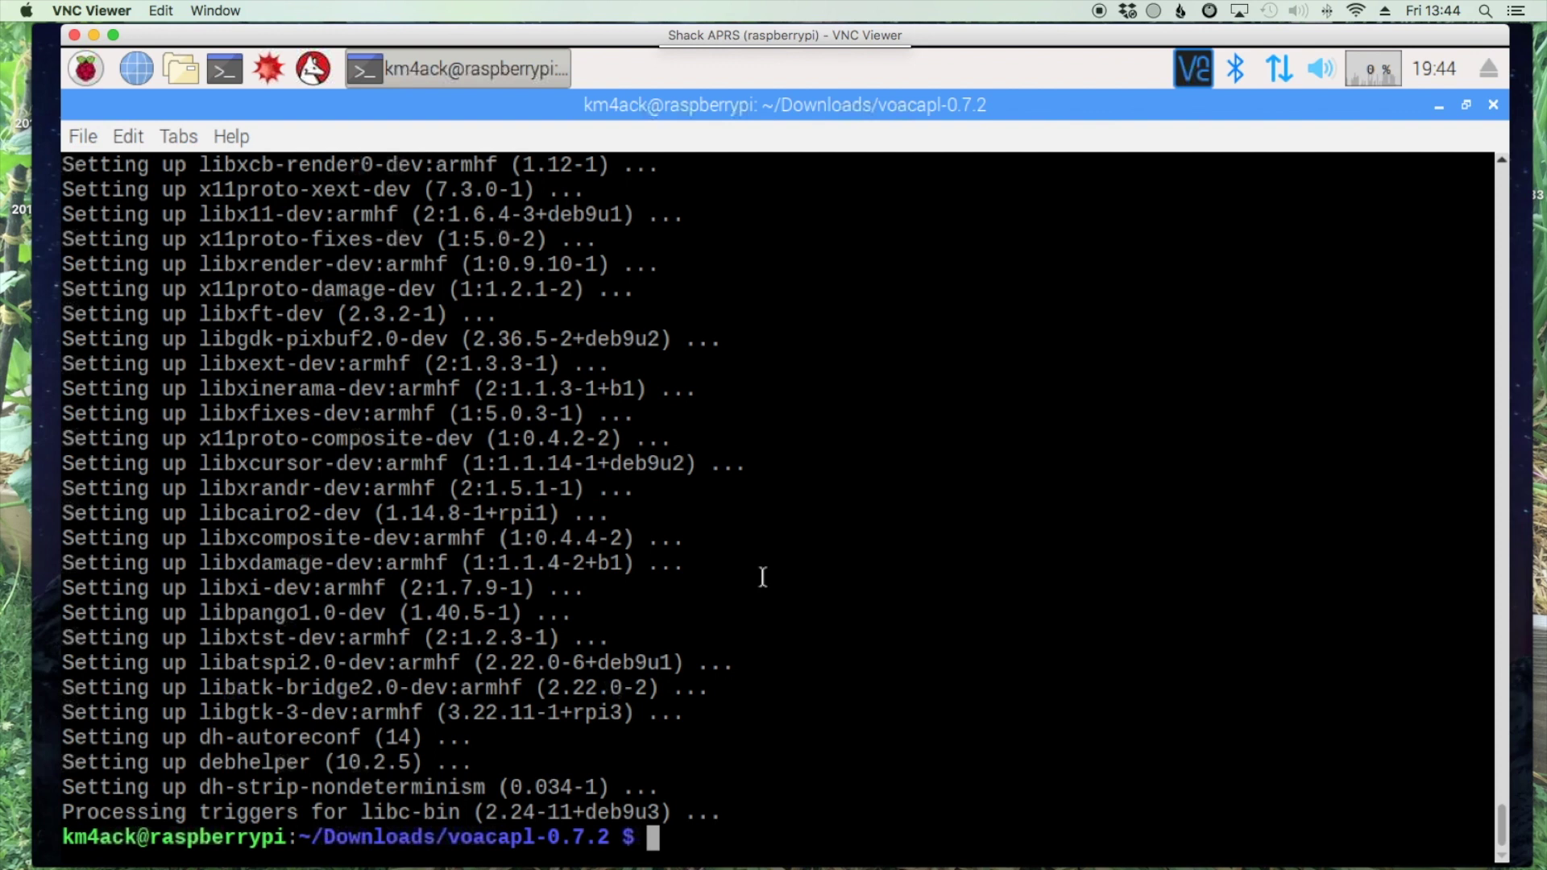
{"action": "type", "text": "cd .."}
Step: Move up to Downloads and wget the pythonprop-0.28 archive using the link copied from Chrome
{"action": "key", "text": "Return"}
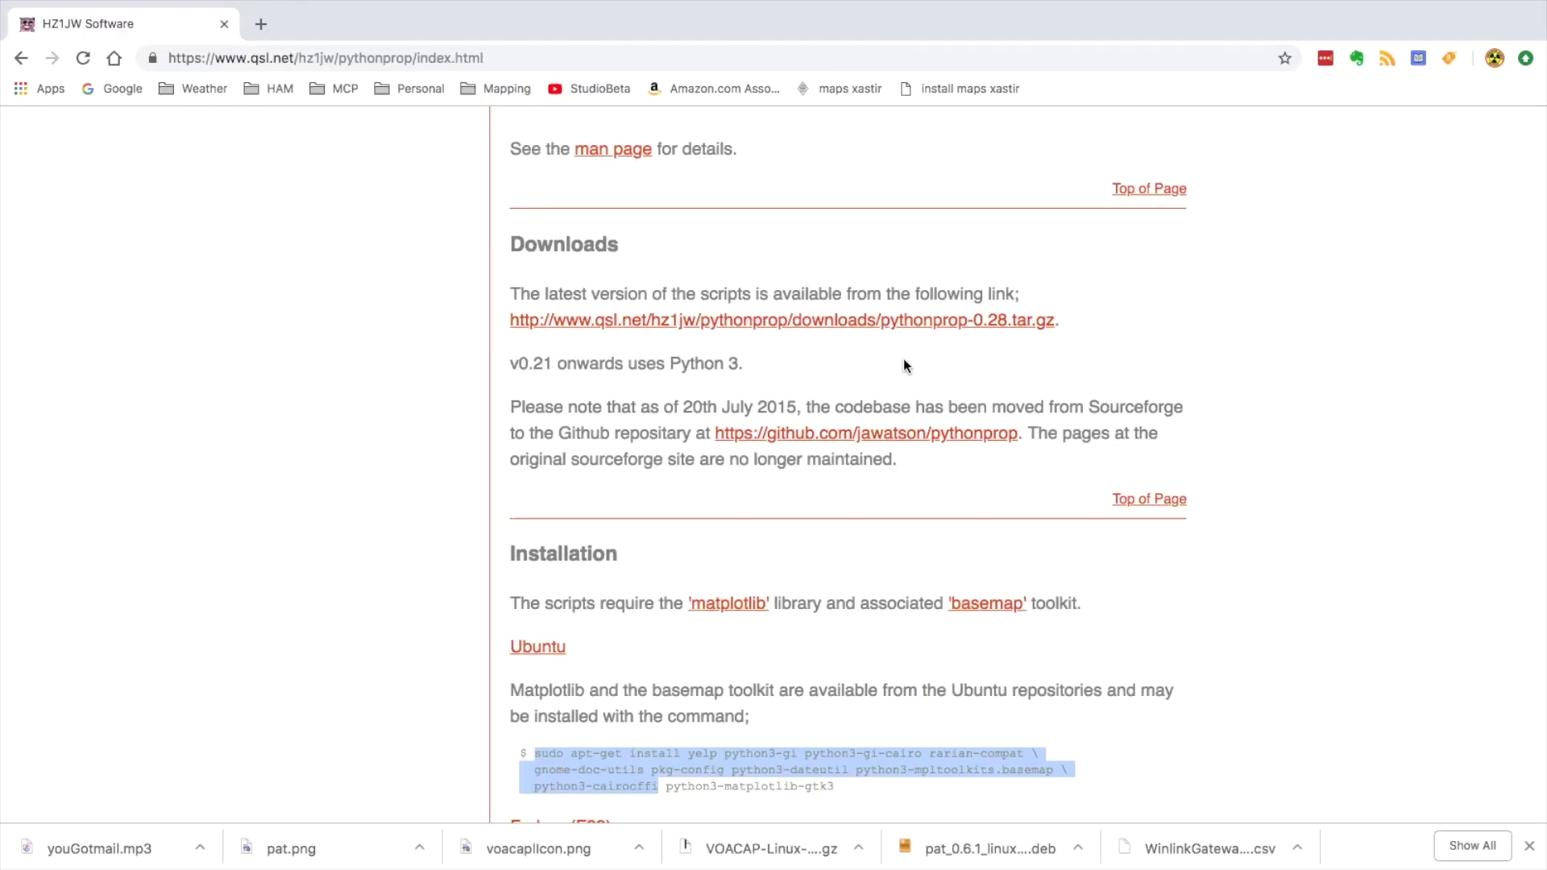
{"action": "right_click", "coordinate": [693, 321]}
{"action": "key", "text": "super+c"}
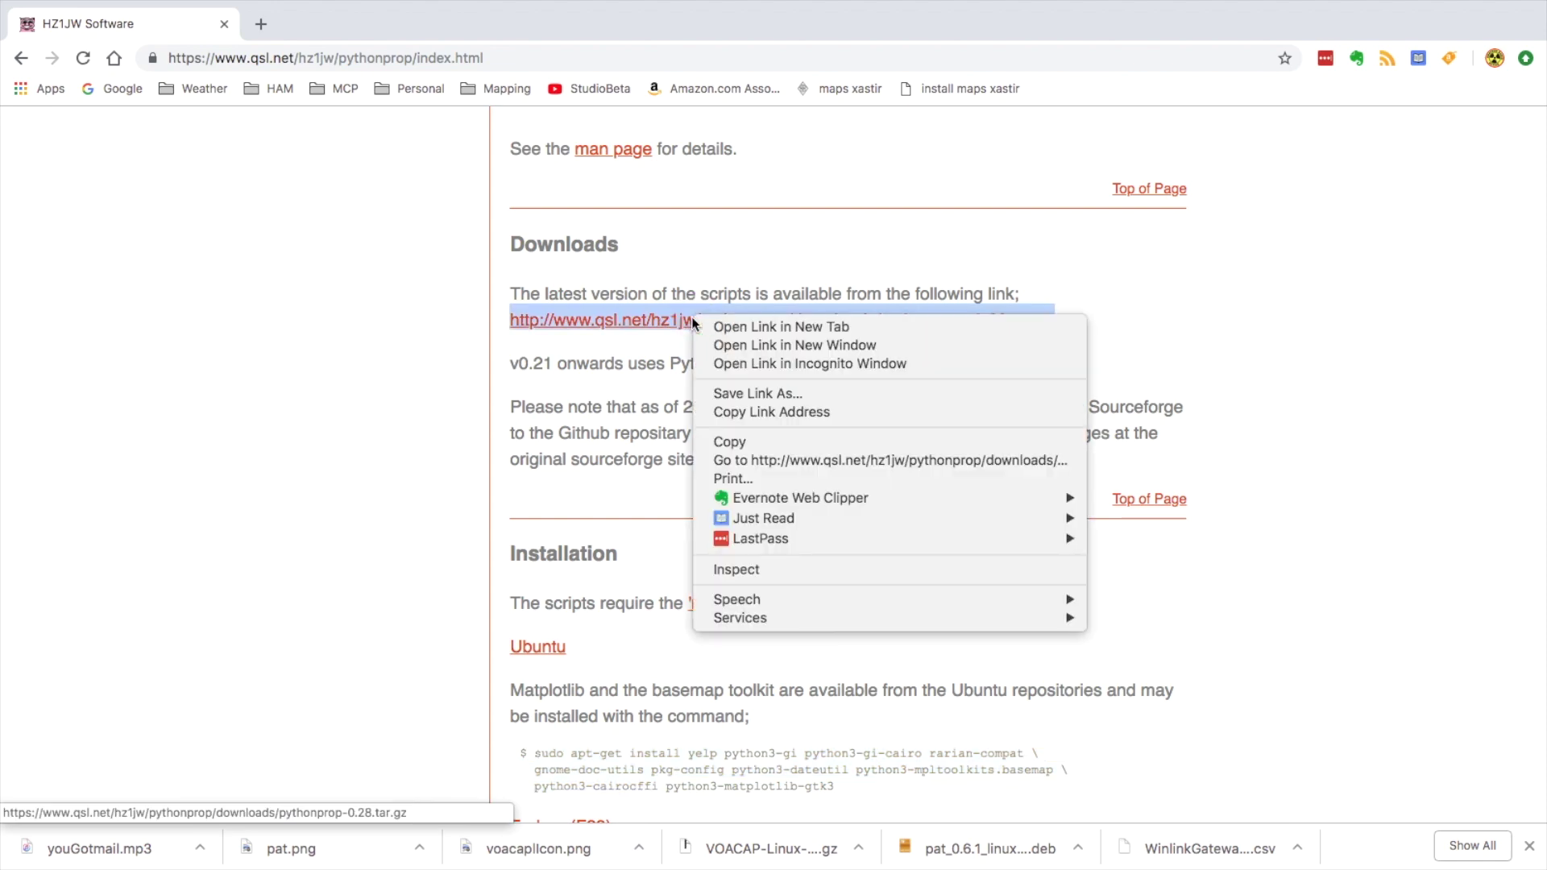
{"action": "left_click", "coordinate": [754, 409]}
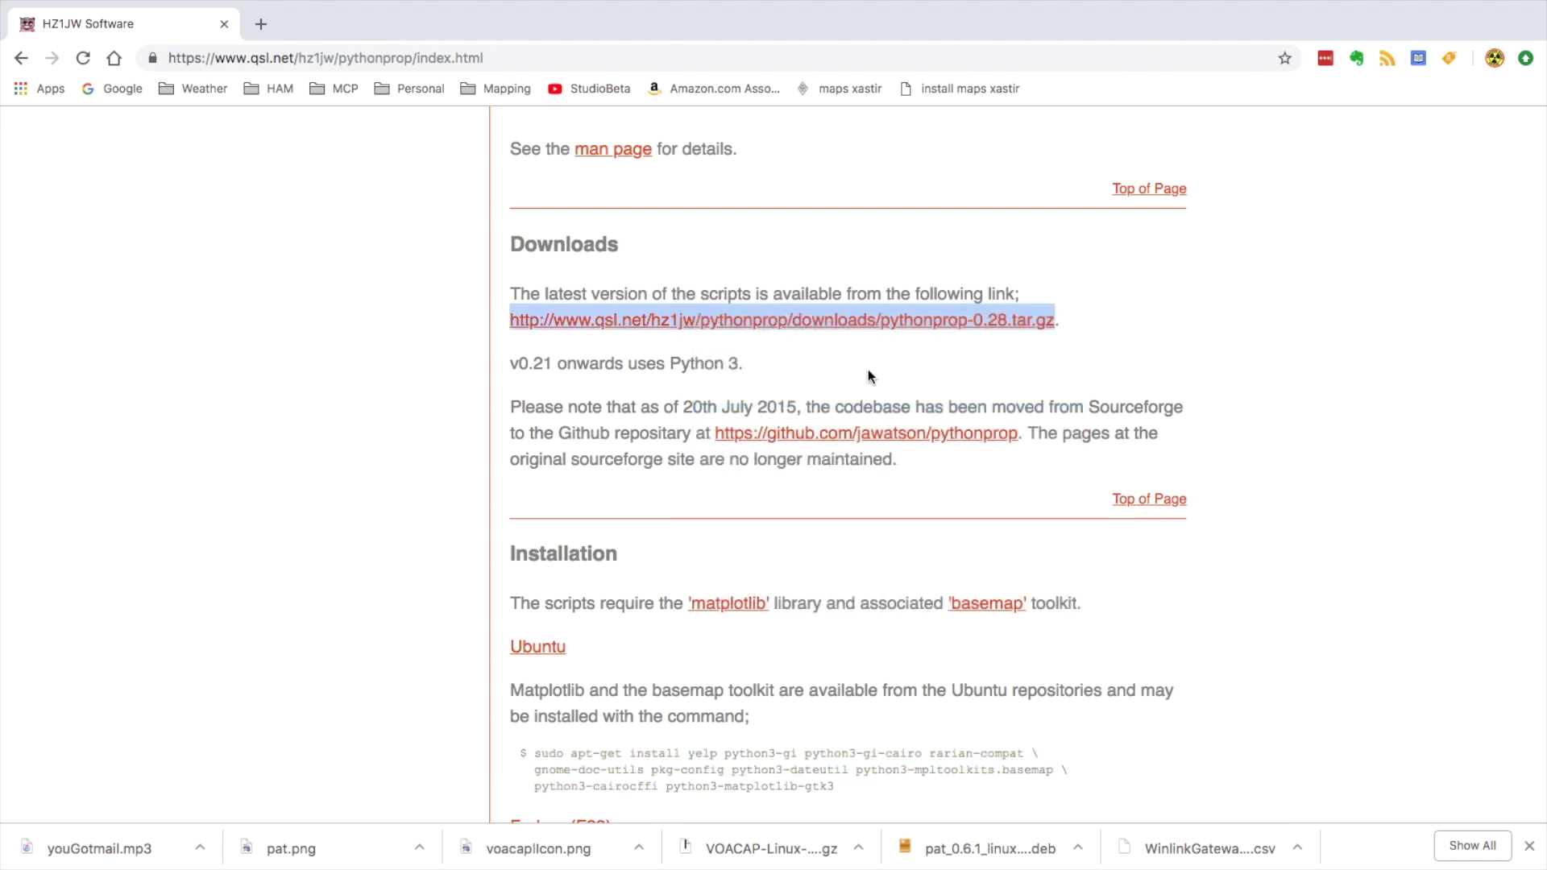
{"action": "key", "text": "super+Tab"}
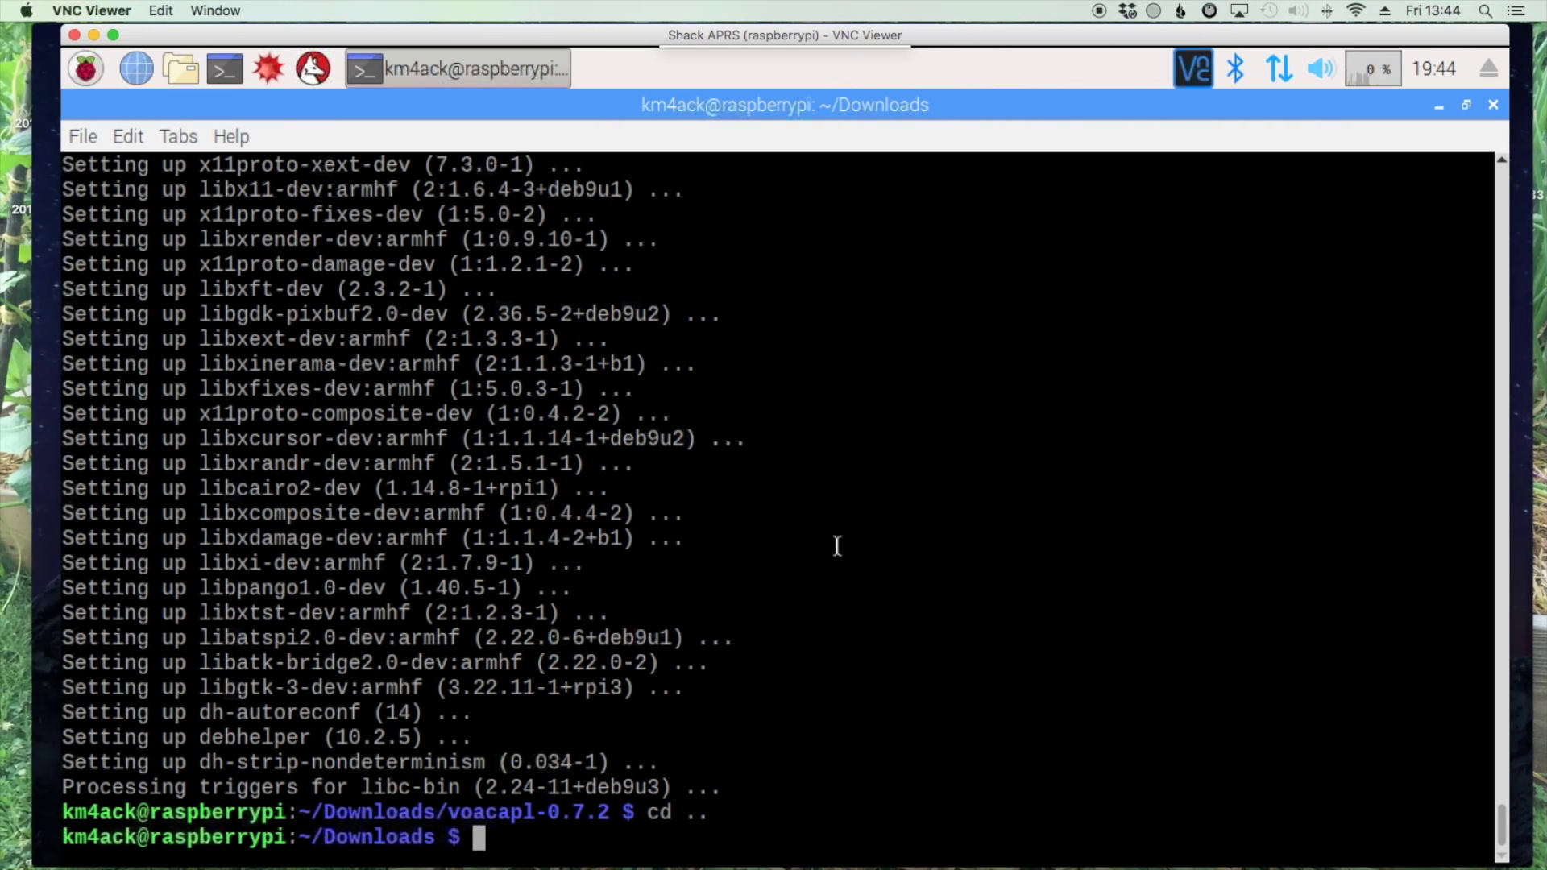
{"action": "type", "text": "wget"}
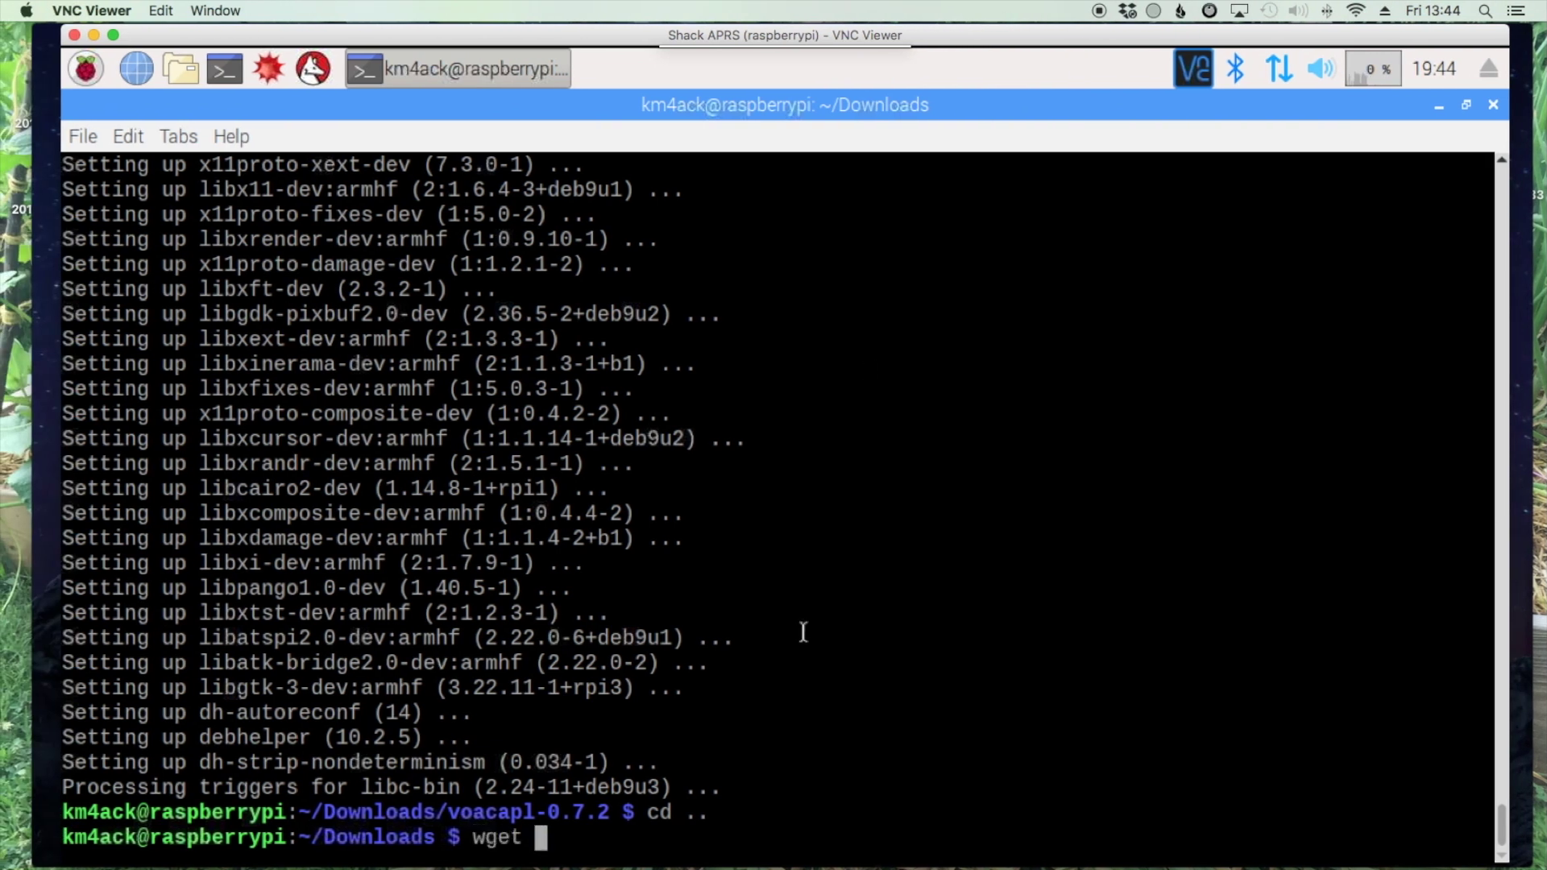
{"action": "right_click", "coordinate": [582, 828]}
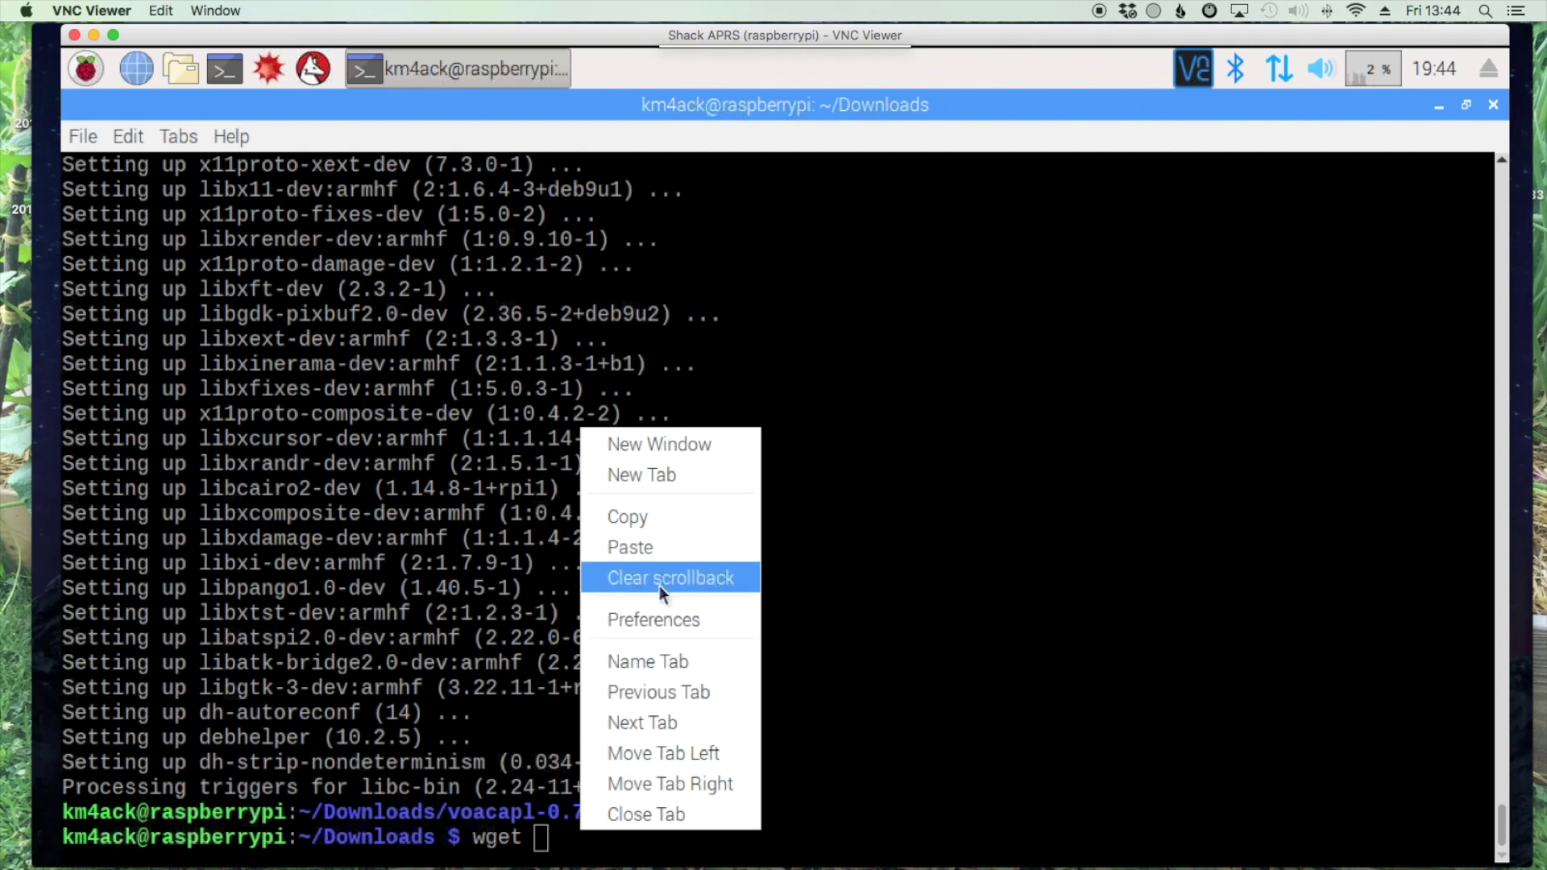
{"action": "left_click", "coordinate": [645, 547]}
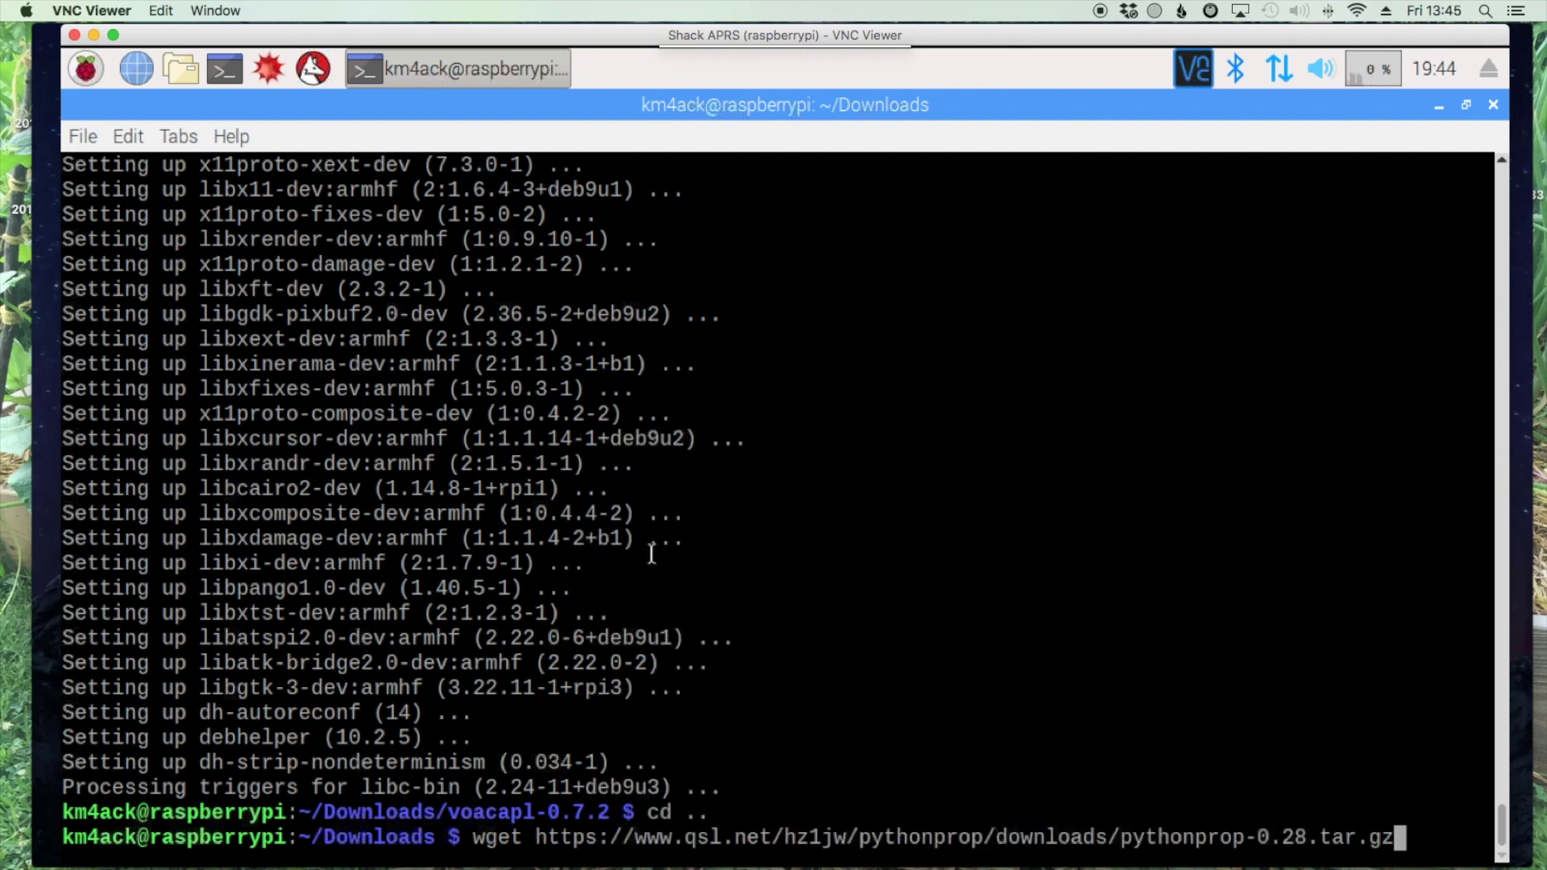
{"action": "key", "text": "Return"}
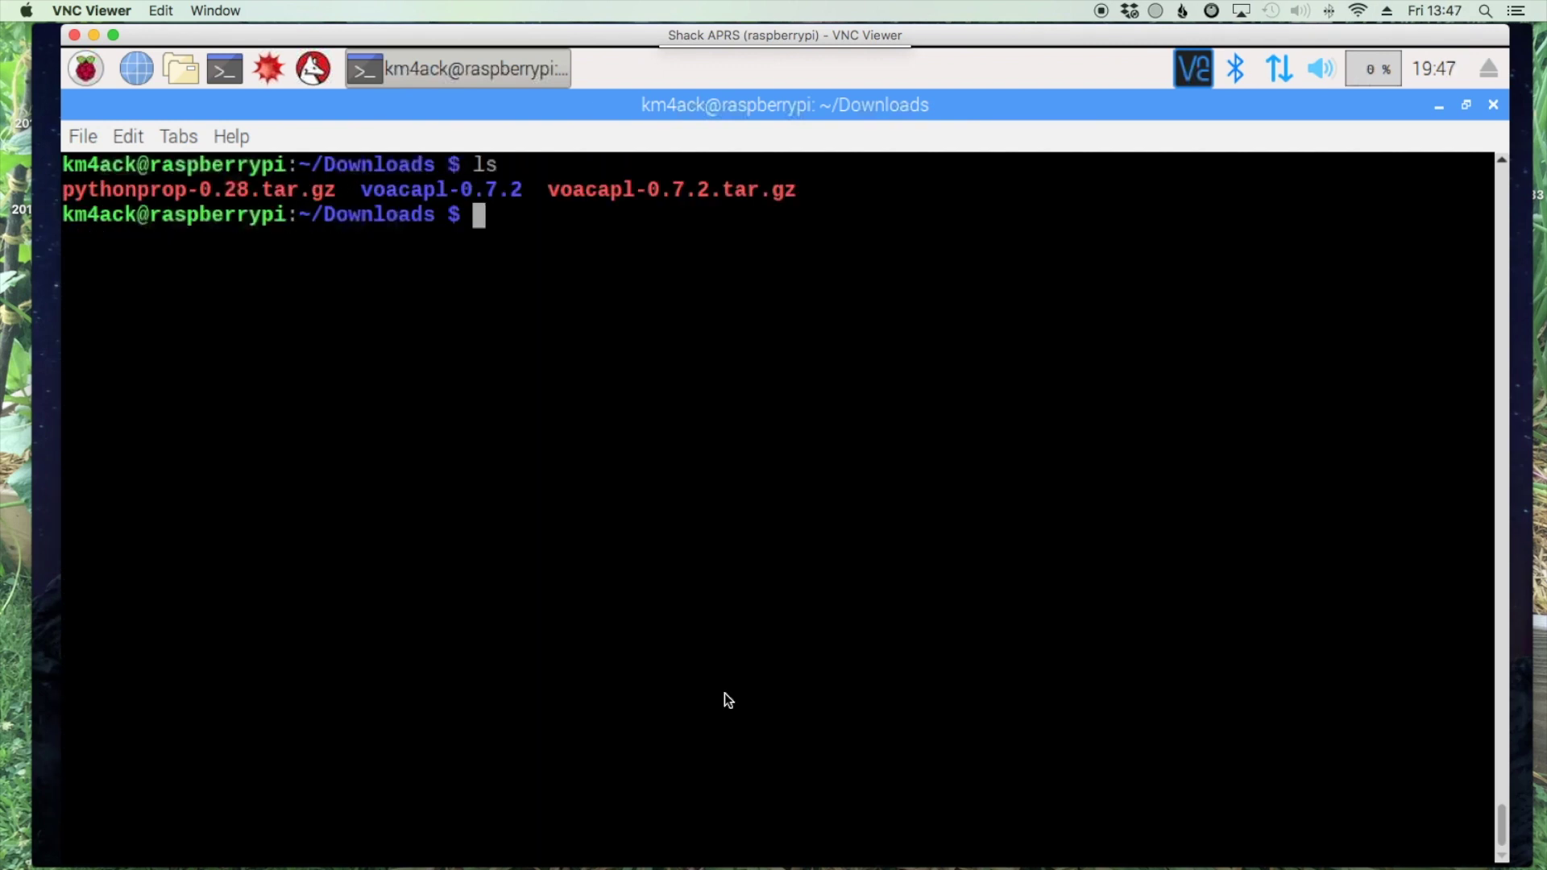
Step: Extract pythonprop-0.28.tar.gz with tar -xzf and list the Downloads folder contents
{"action": "type", "text": "tar -xzf"}
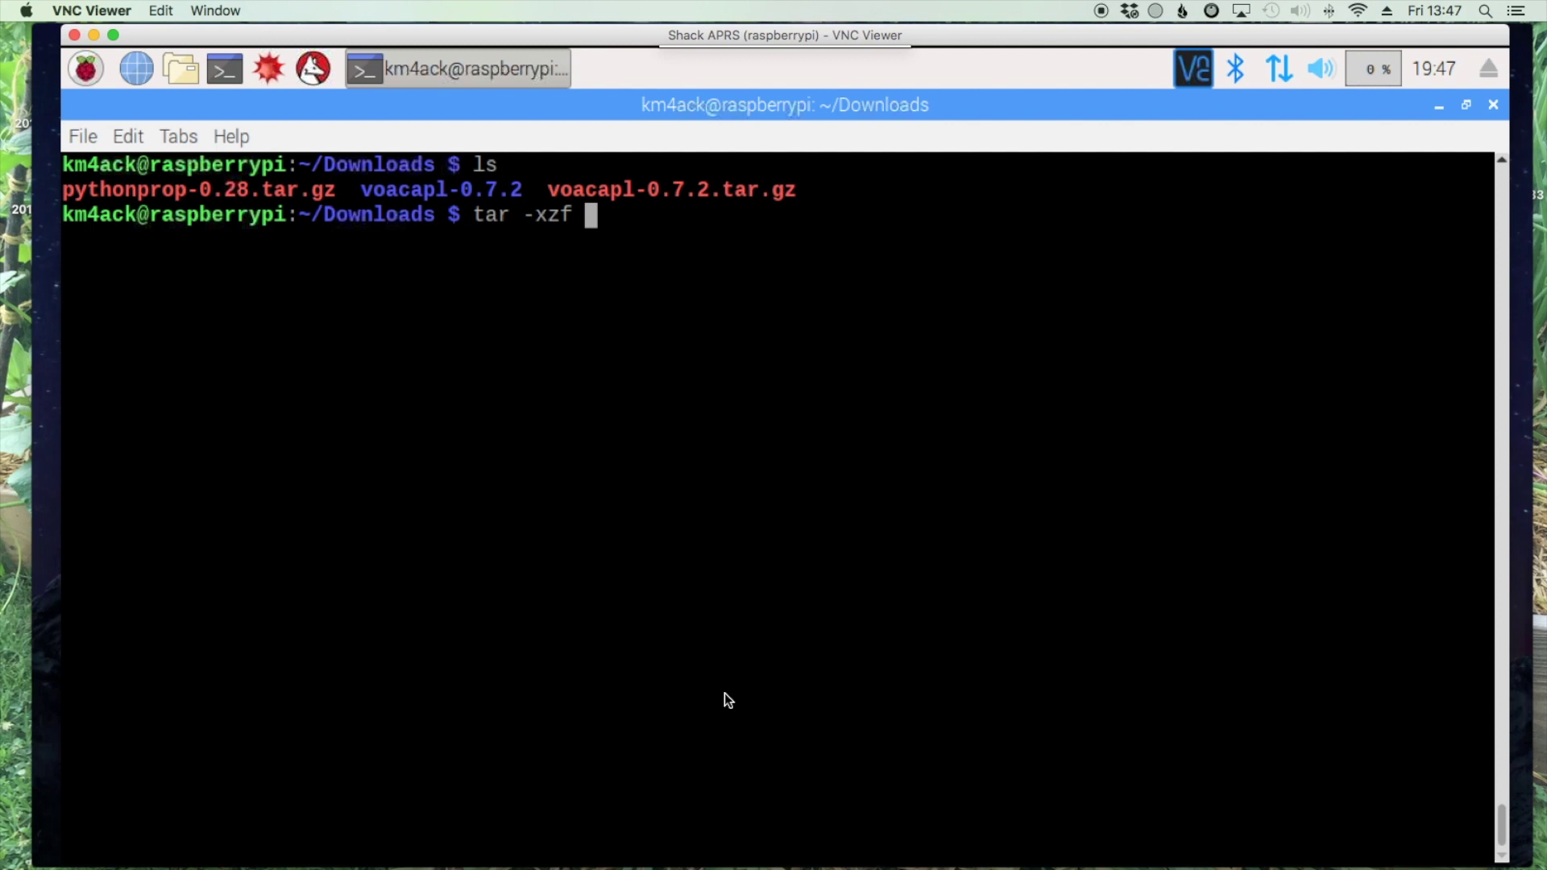
{"action": "left_click_drag", "start_coordinate": [337, 190], "coordinate": [65, 190]}
{"action": "right_click", "coordinate": [71, 189]}
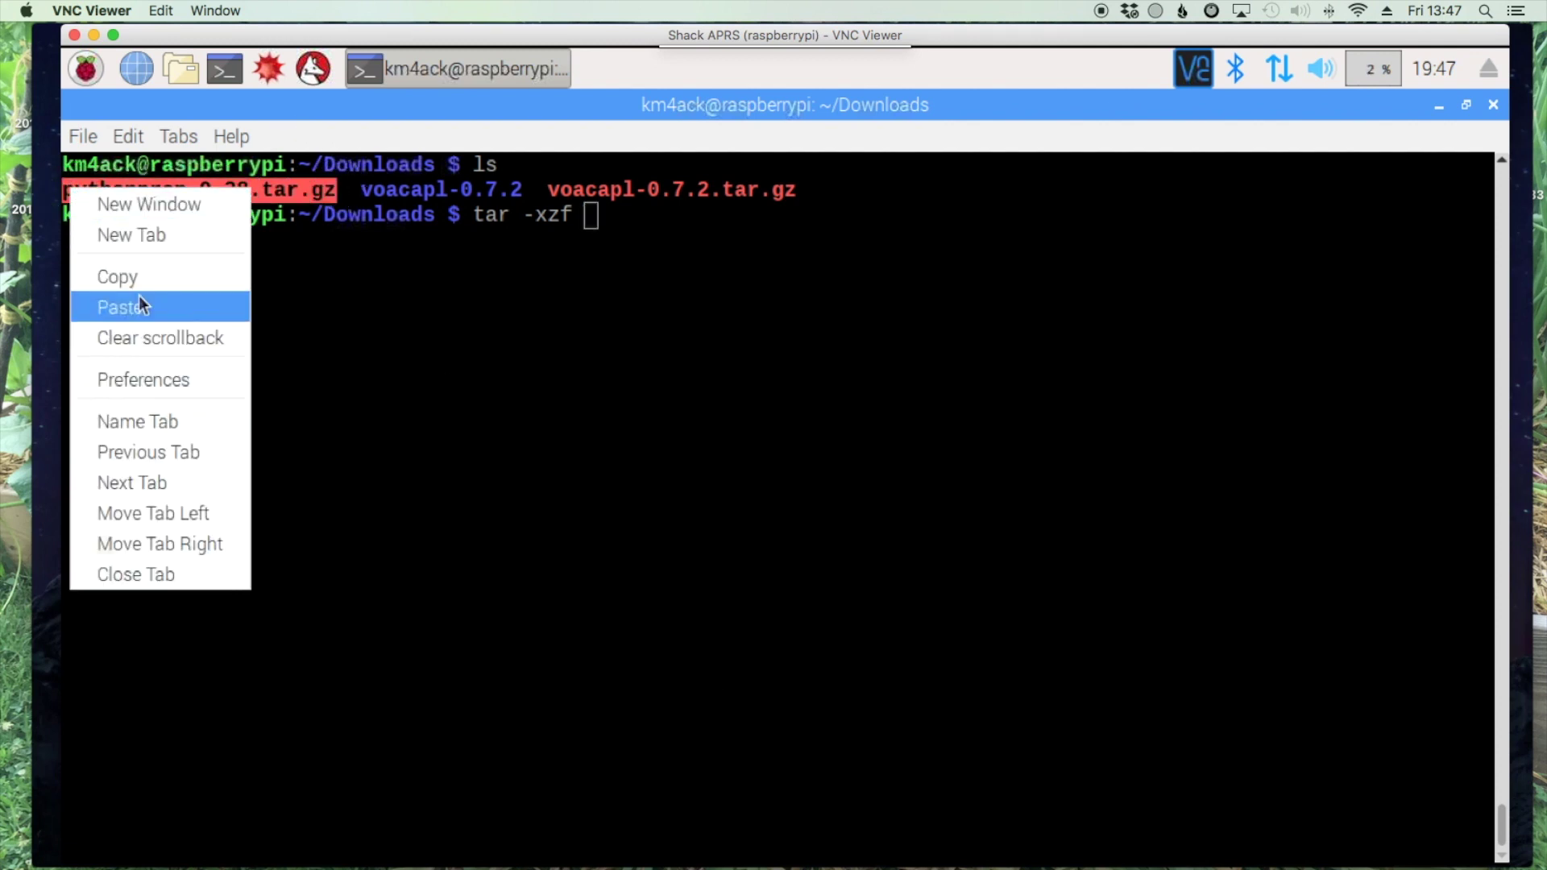
{"action": "left_click", "coordinate": [139, 282]}
{"action": "right_click", "coordinate": [606, 219]}
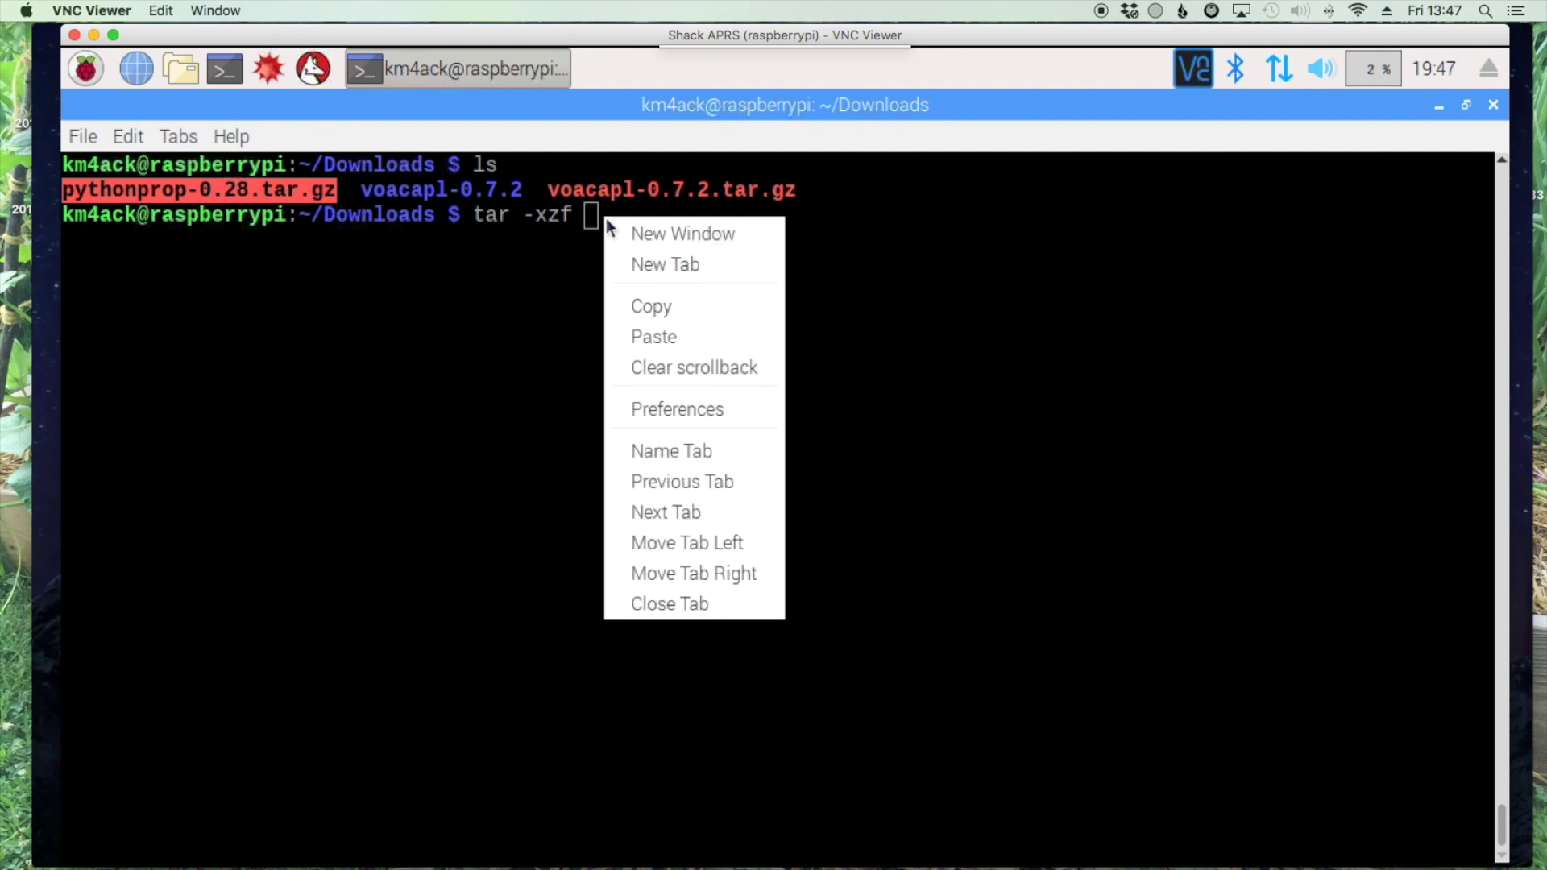
{"action": "left_click", "coordinate": [681, 335]}
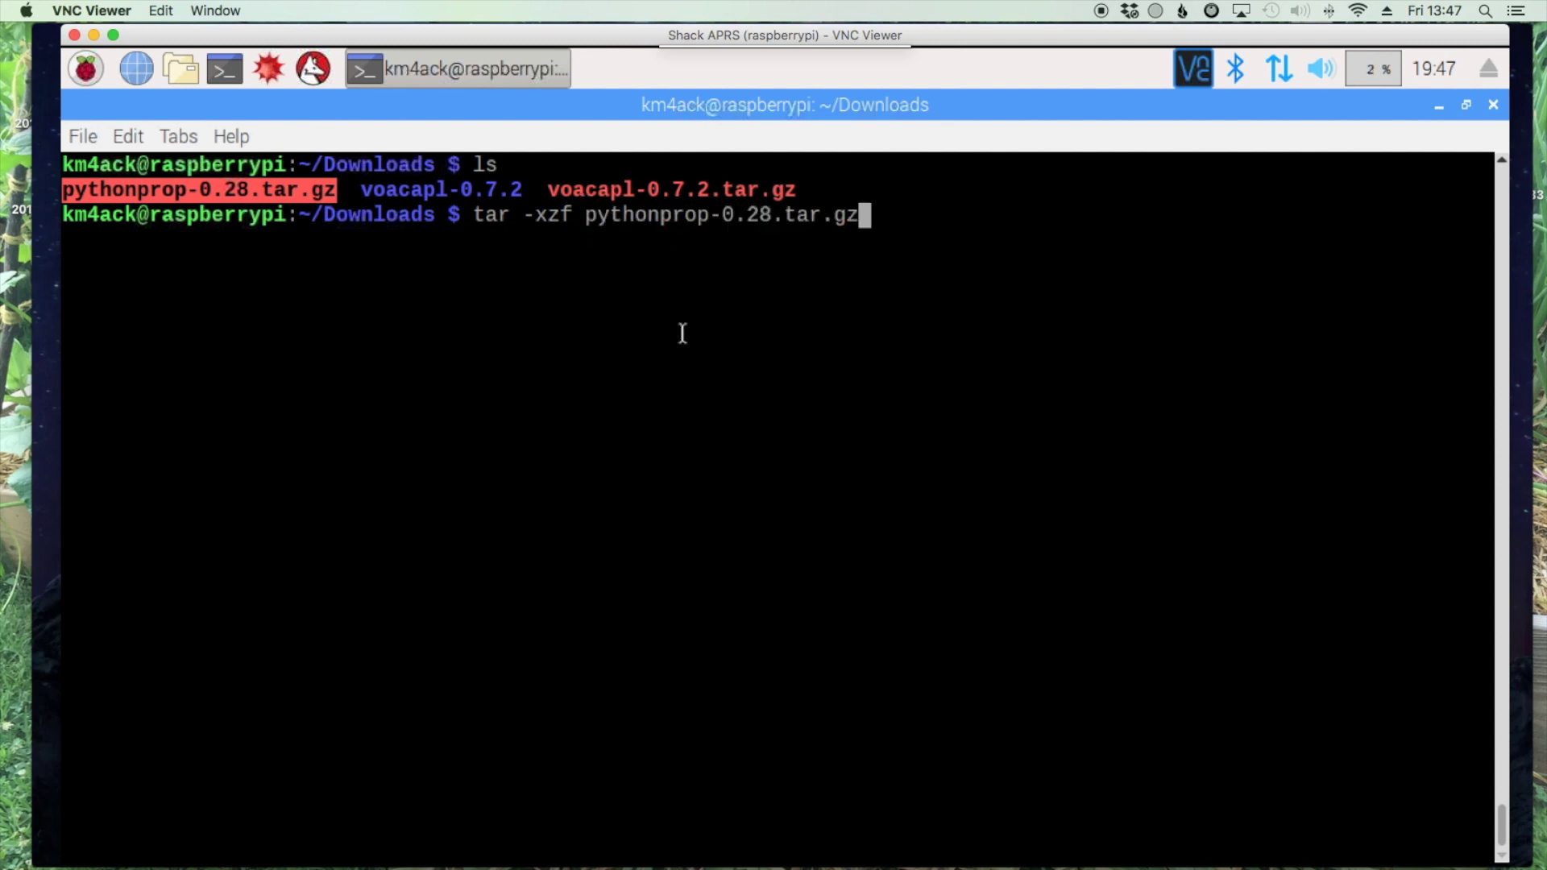
{"action": "key", "text": "Return"}
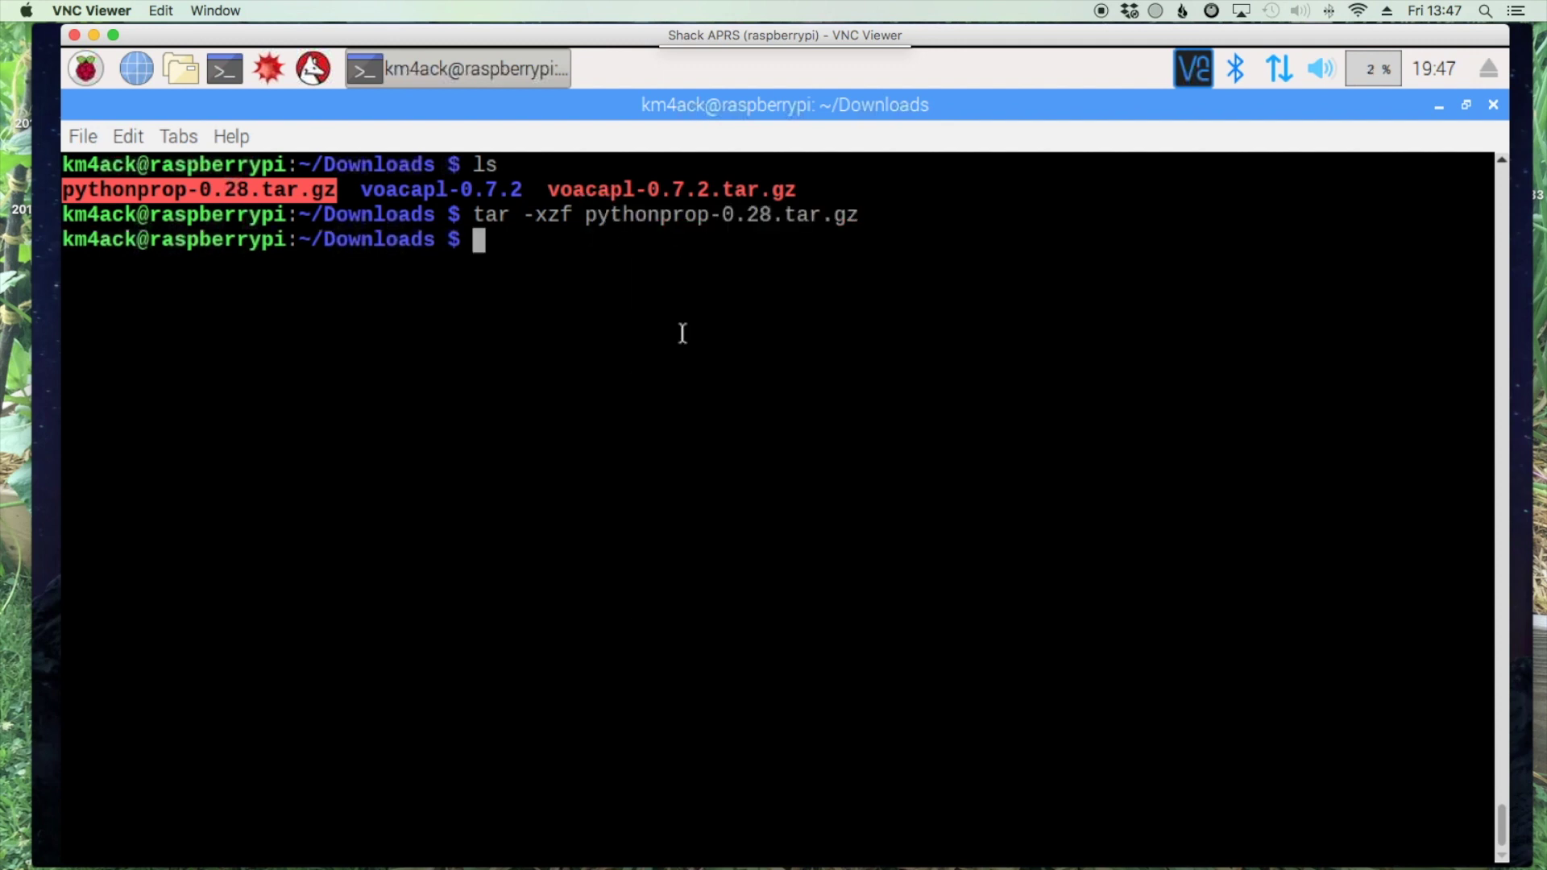
{"action": "type", "text": "ls"}
{"action": "key", "text": "Return"}
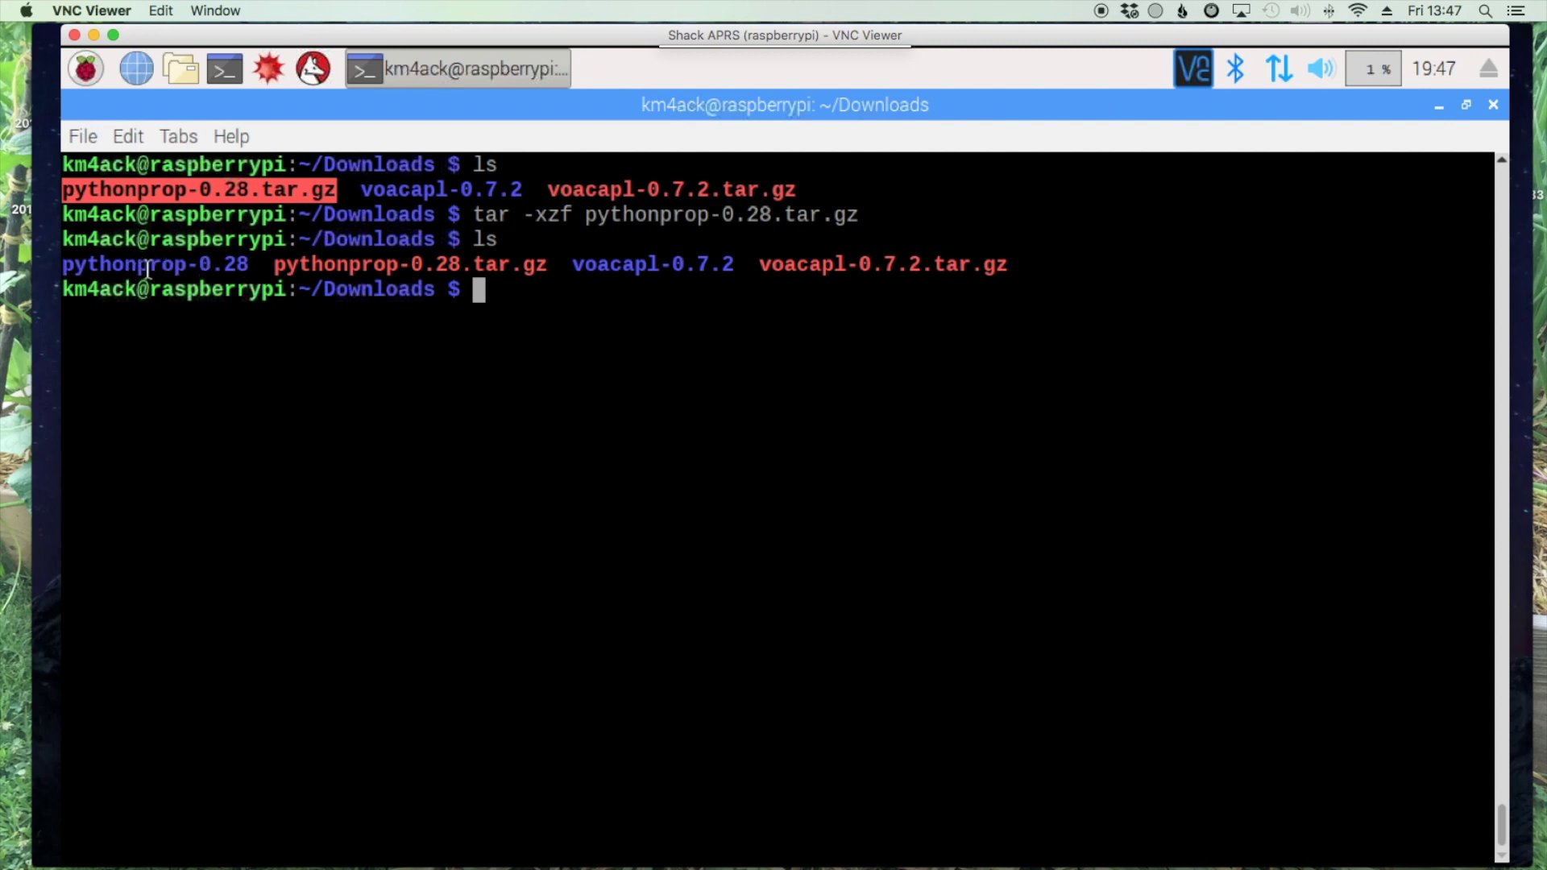
{"action": "type", "text": "cd pythonprop"}
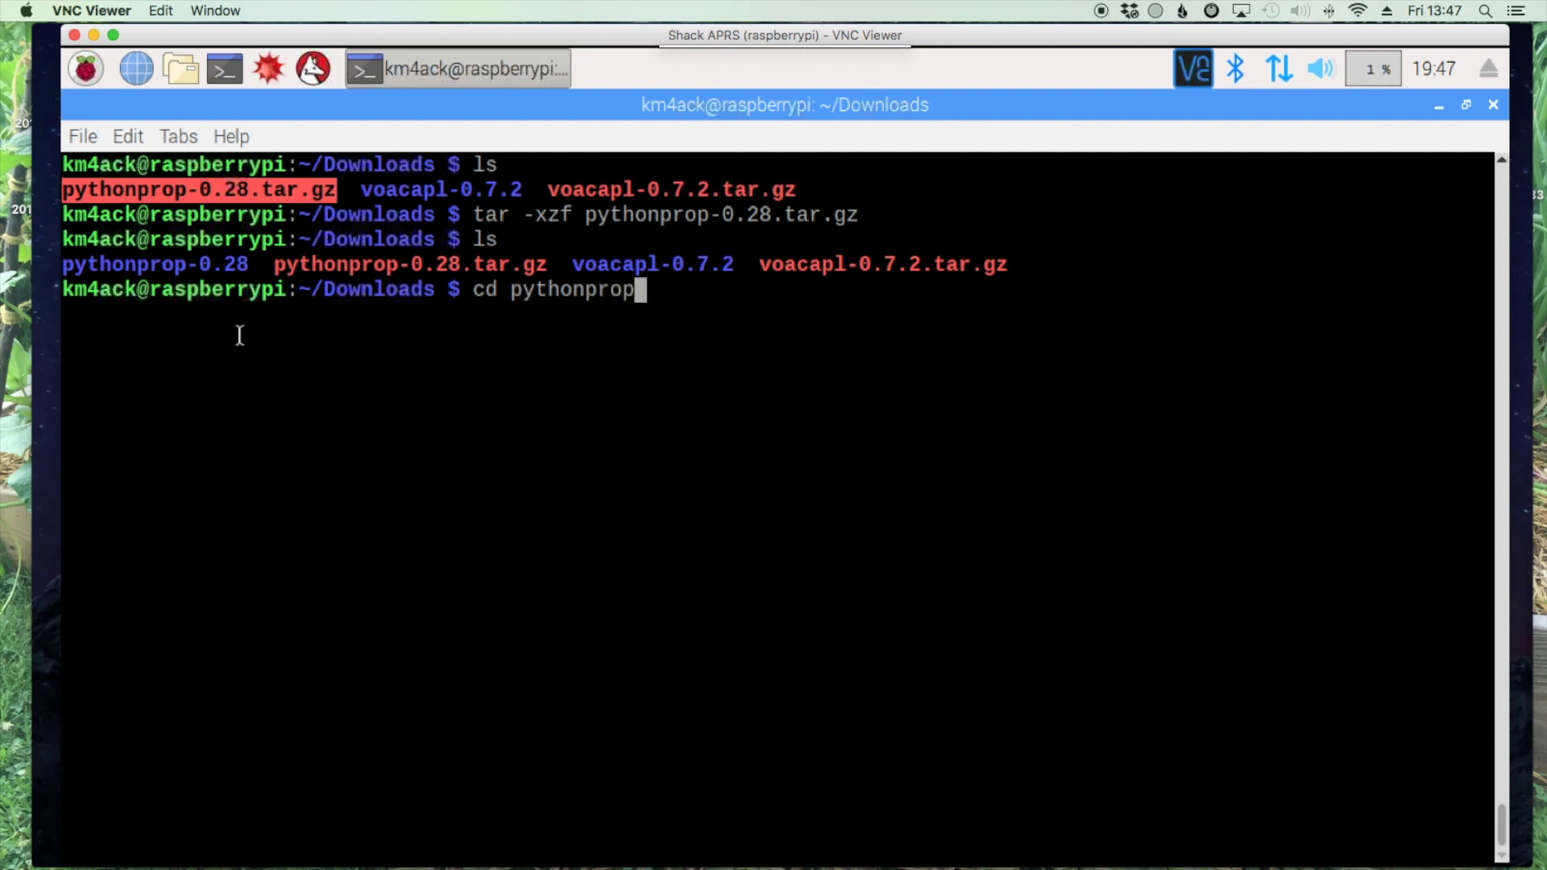
{"action": "type", "text": "-0.28"}
Step: In the pythonprop-0.28 folder run ./configure and sudo make install, then exit the terminal
{"action": "key", "text": "Return"}
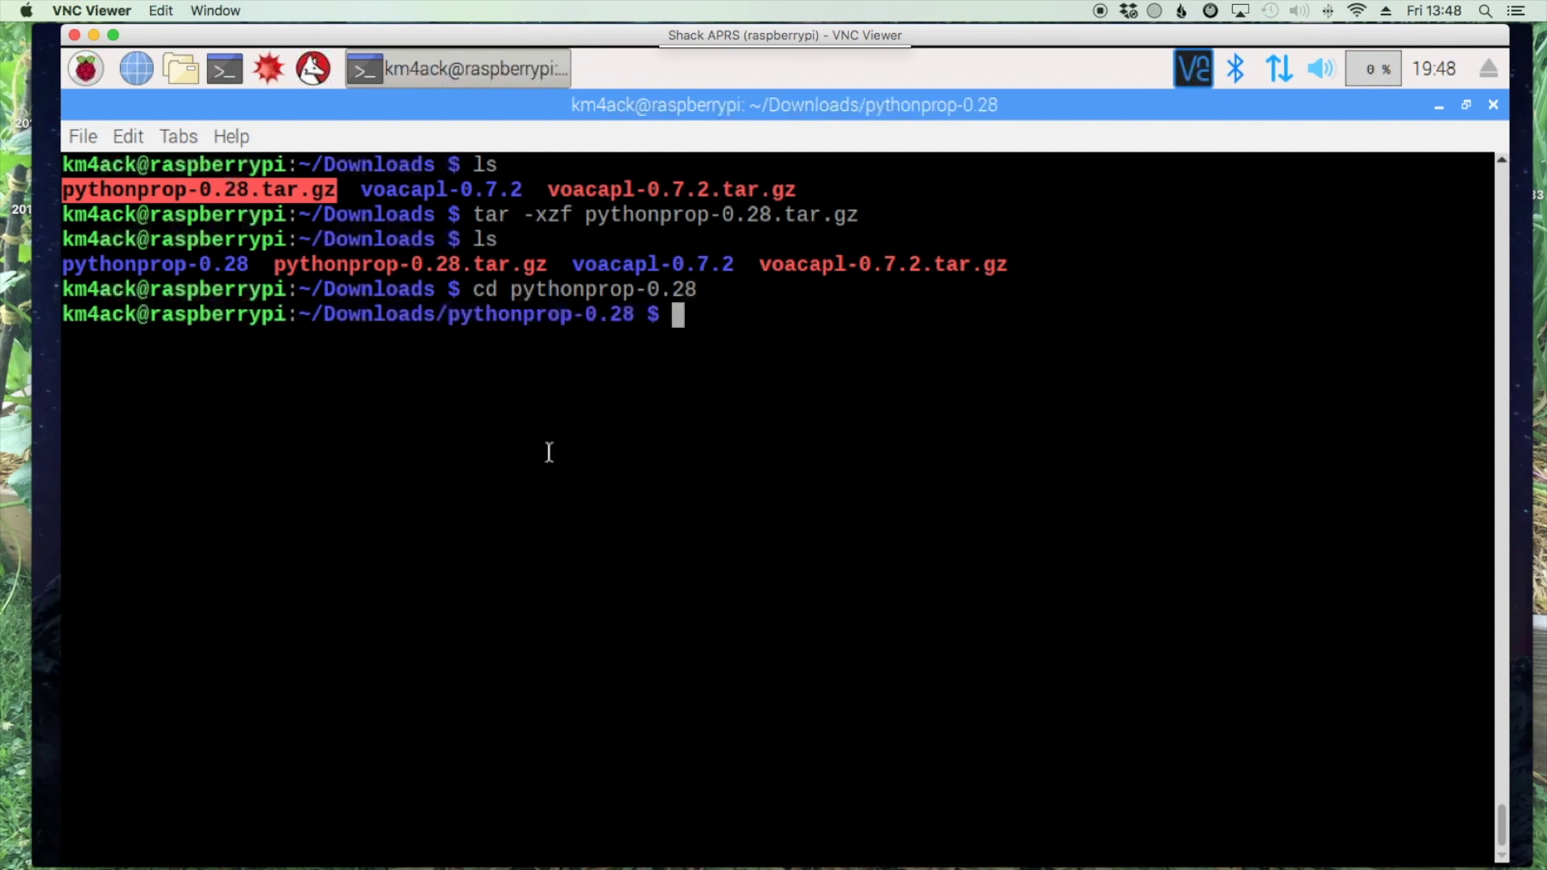
{"action": "type", "text": "./configure"}
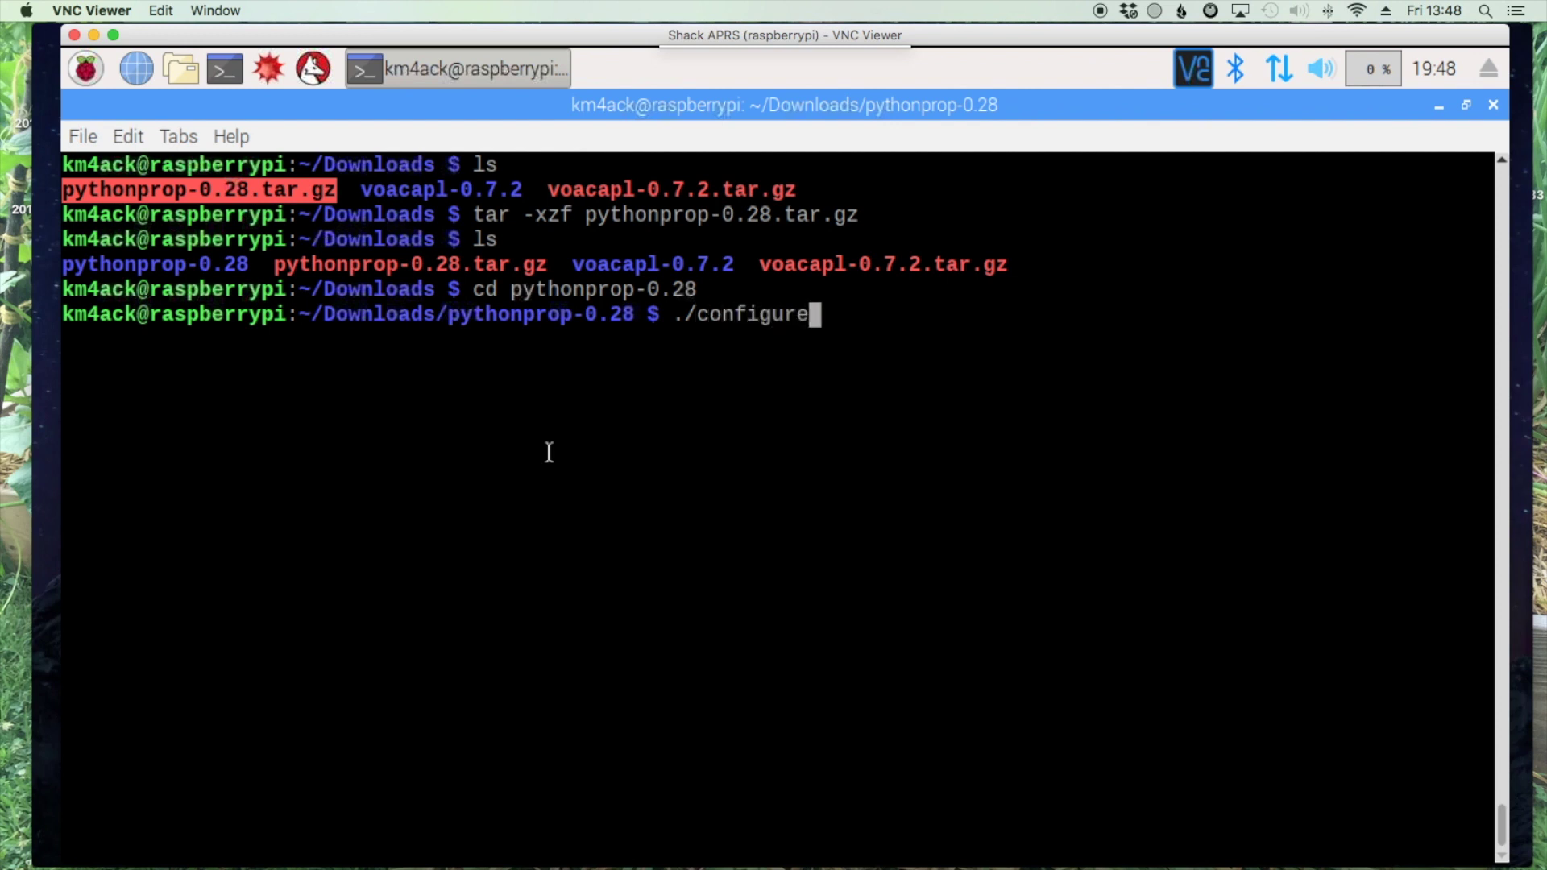
{"action": "key", "text": "Return"}
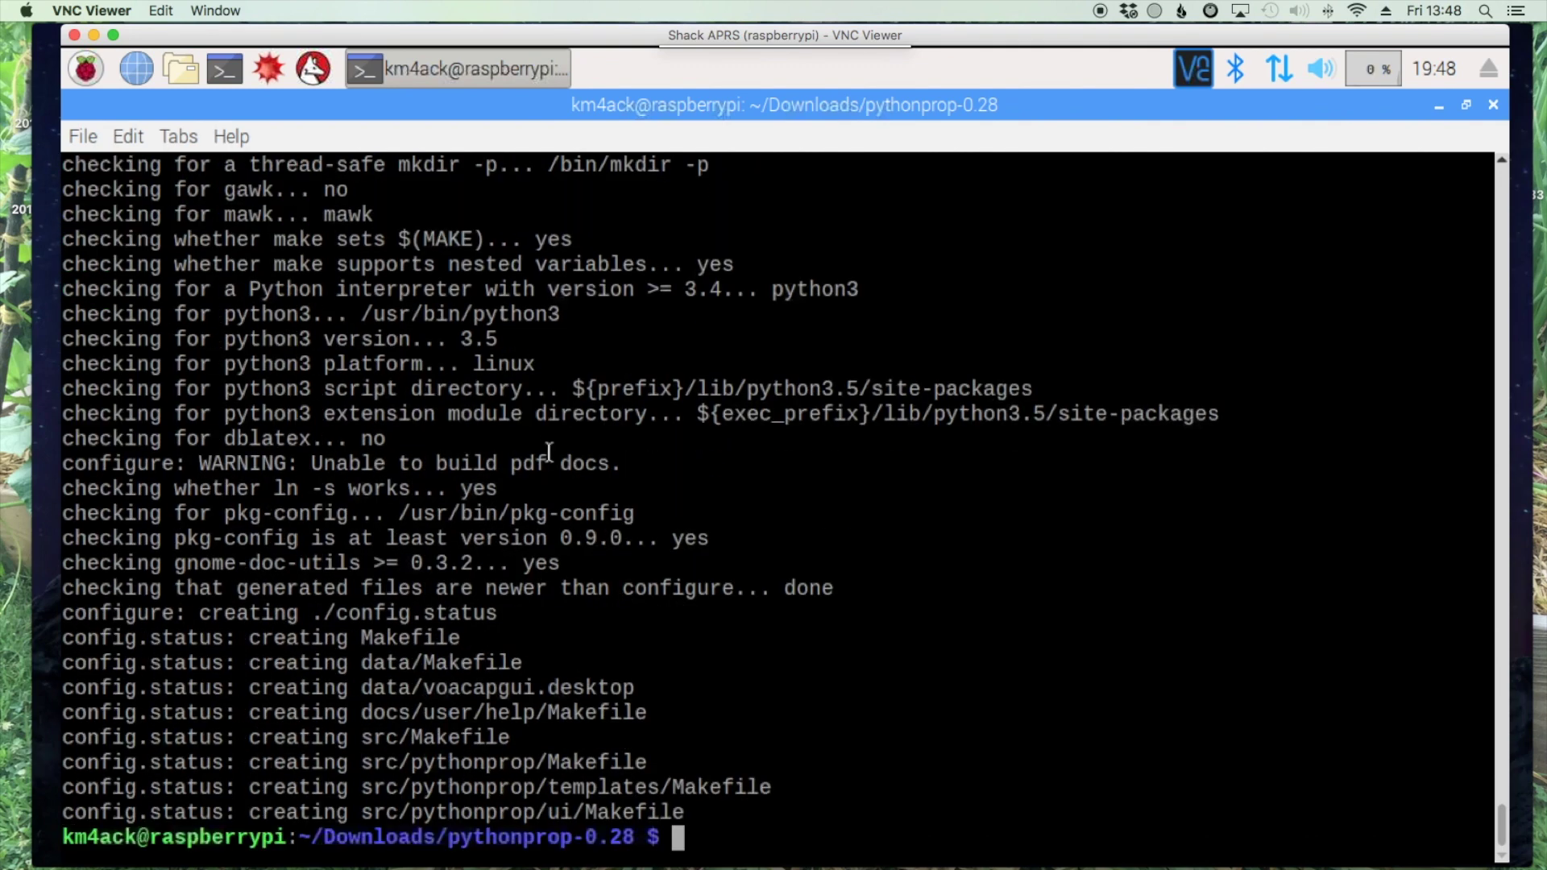
{"action": "type", "text": "sudo make i"}
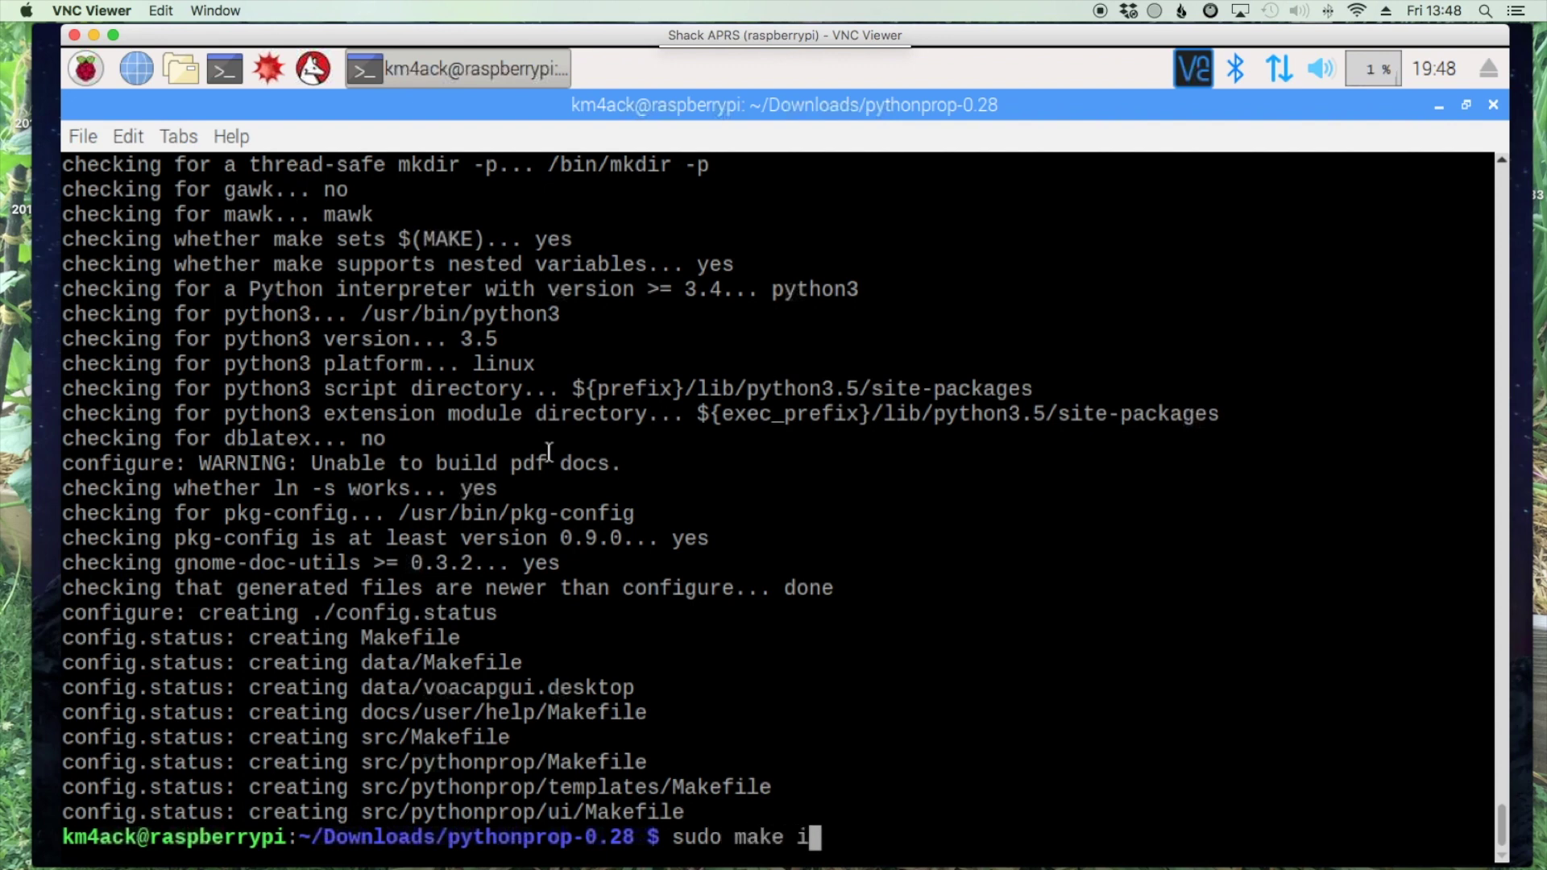
{"action": "type", "text": "nstall"}
{"action": "key", "text": "Return"}
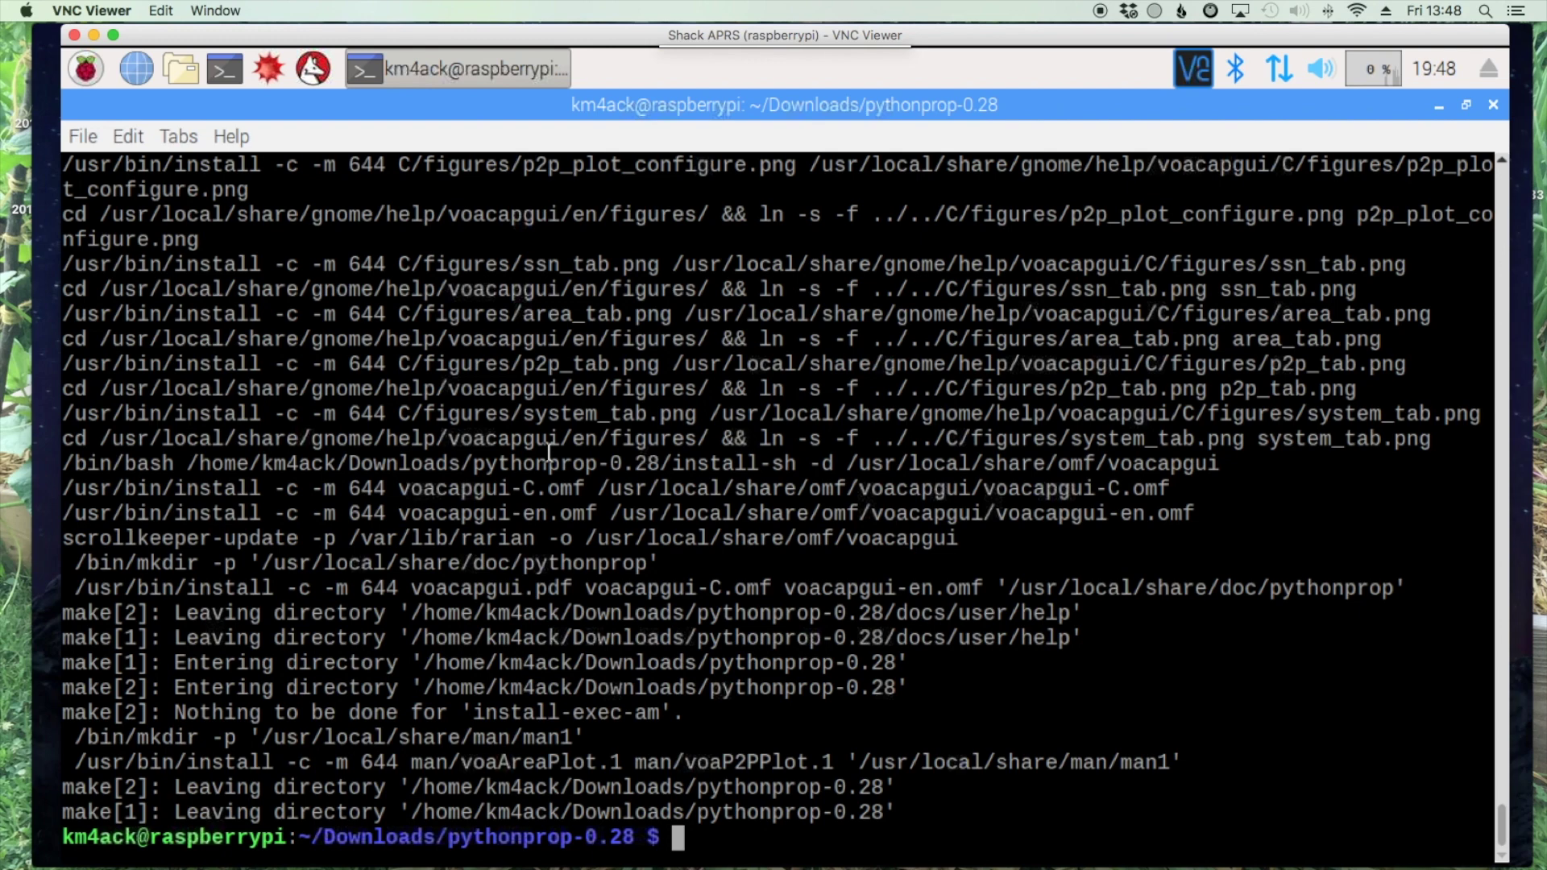
{"action": "type", "text": "exit"}
{"action": "key", "text": "Return"}
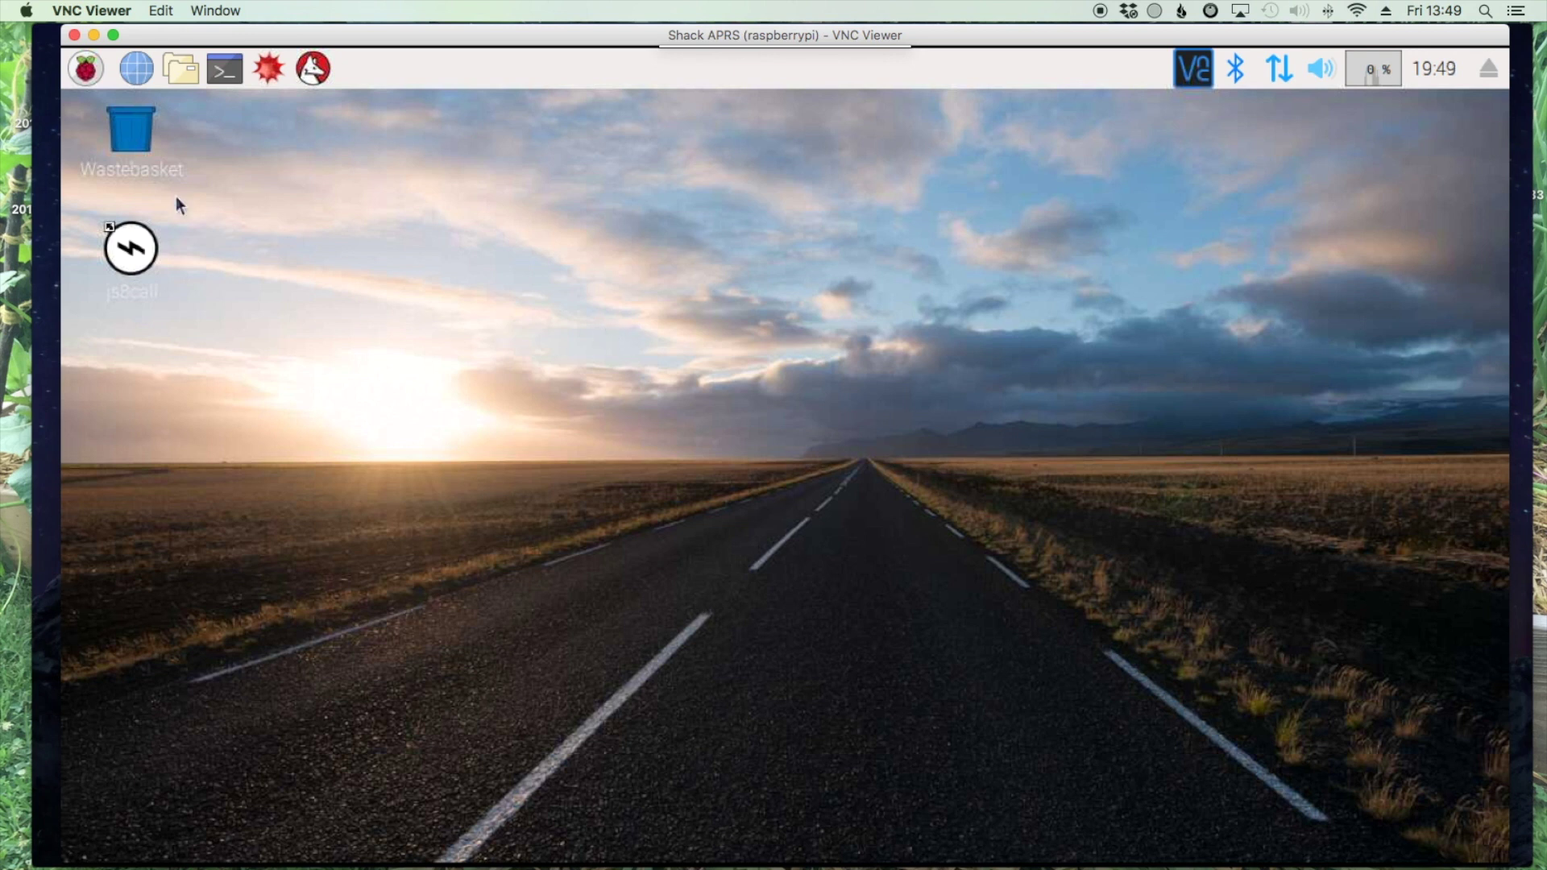
Step: Launch voacapgui from the Other category of the Raspberry menu
{"action": "left_click", "coordinate": [94, 70]}
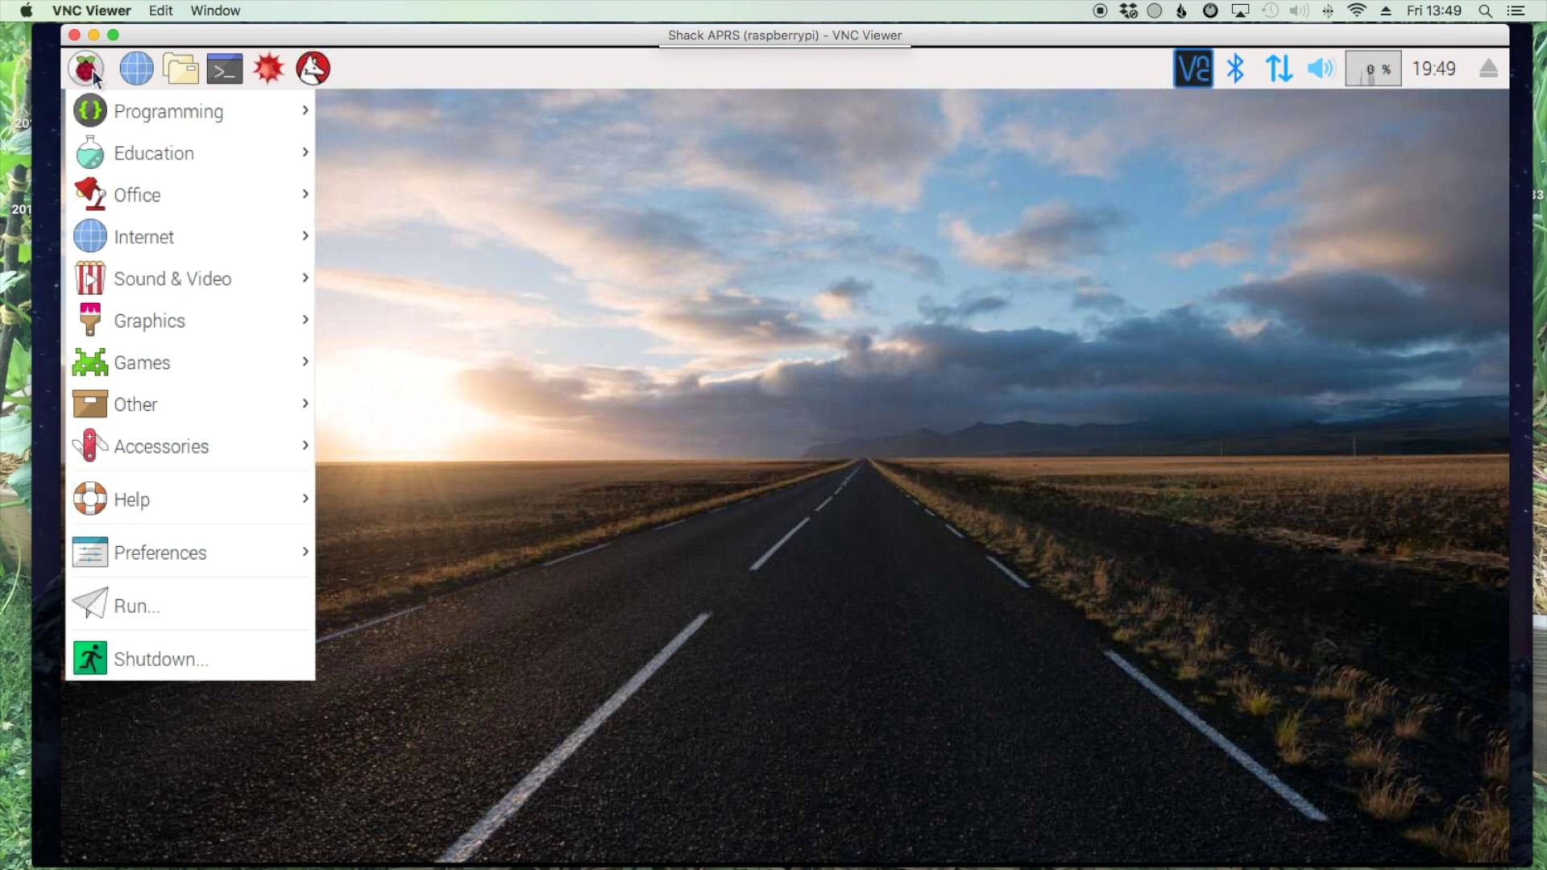
{"action": "mouse_move", "coordinate": [205, 398]}
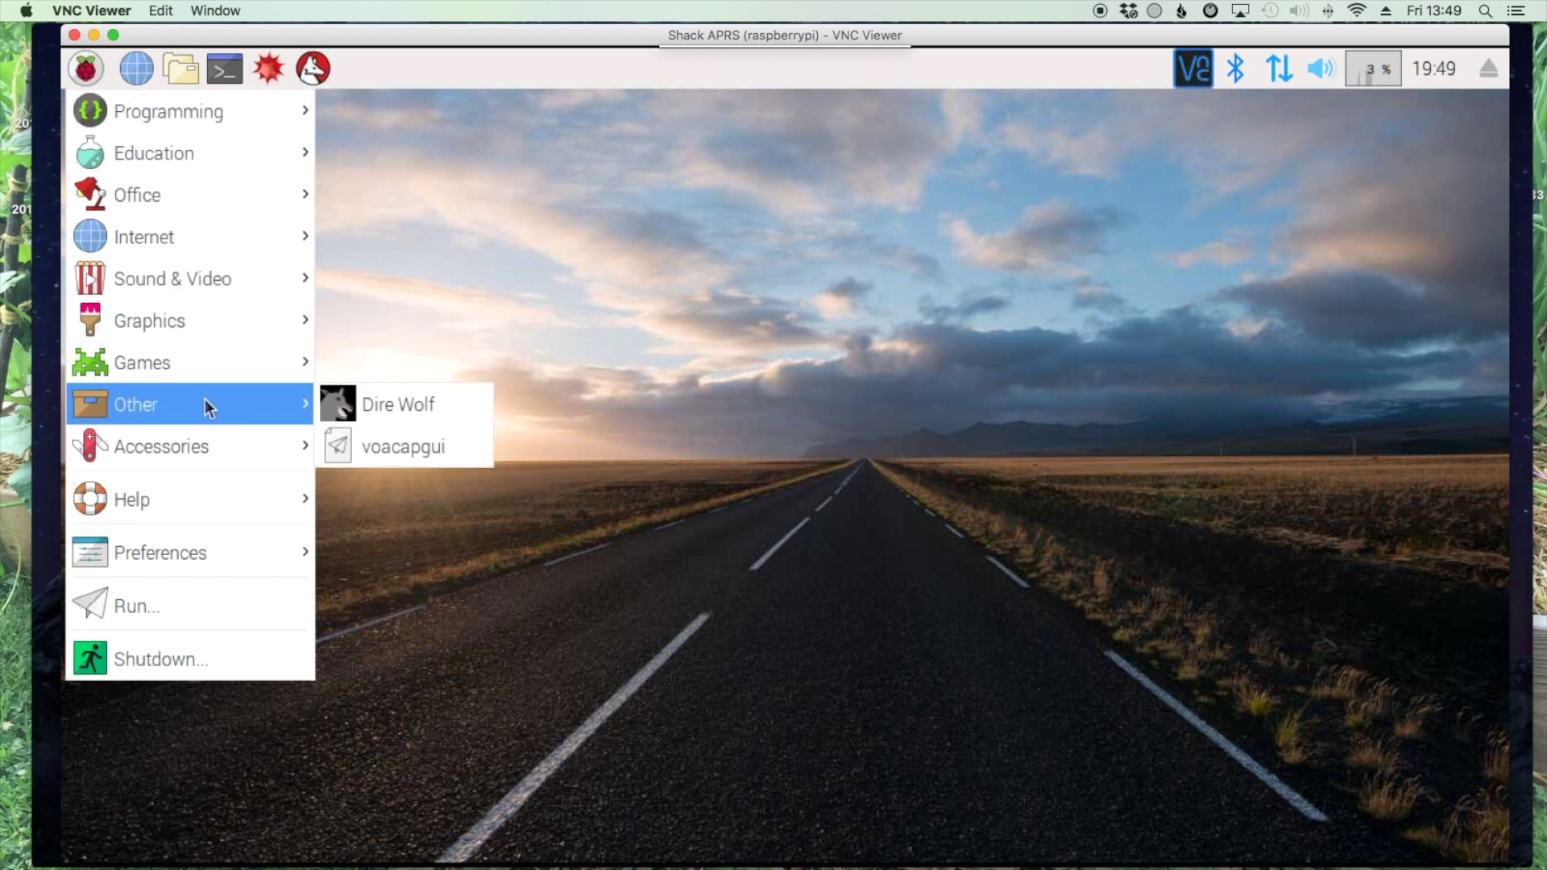
{"action": "left_click", "coordinate": [413, 448]}
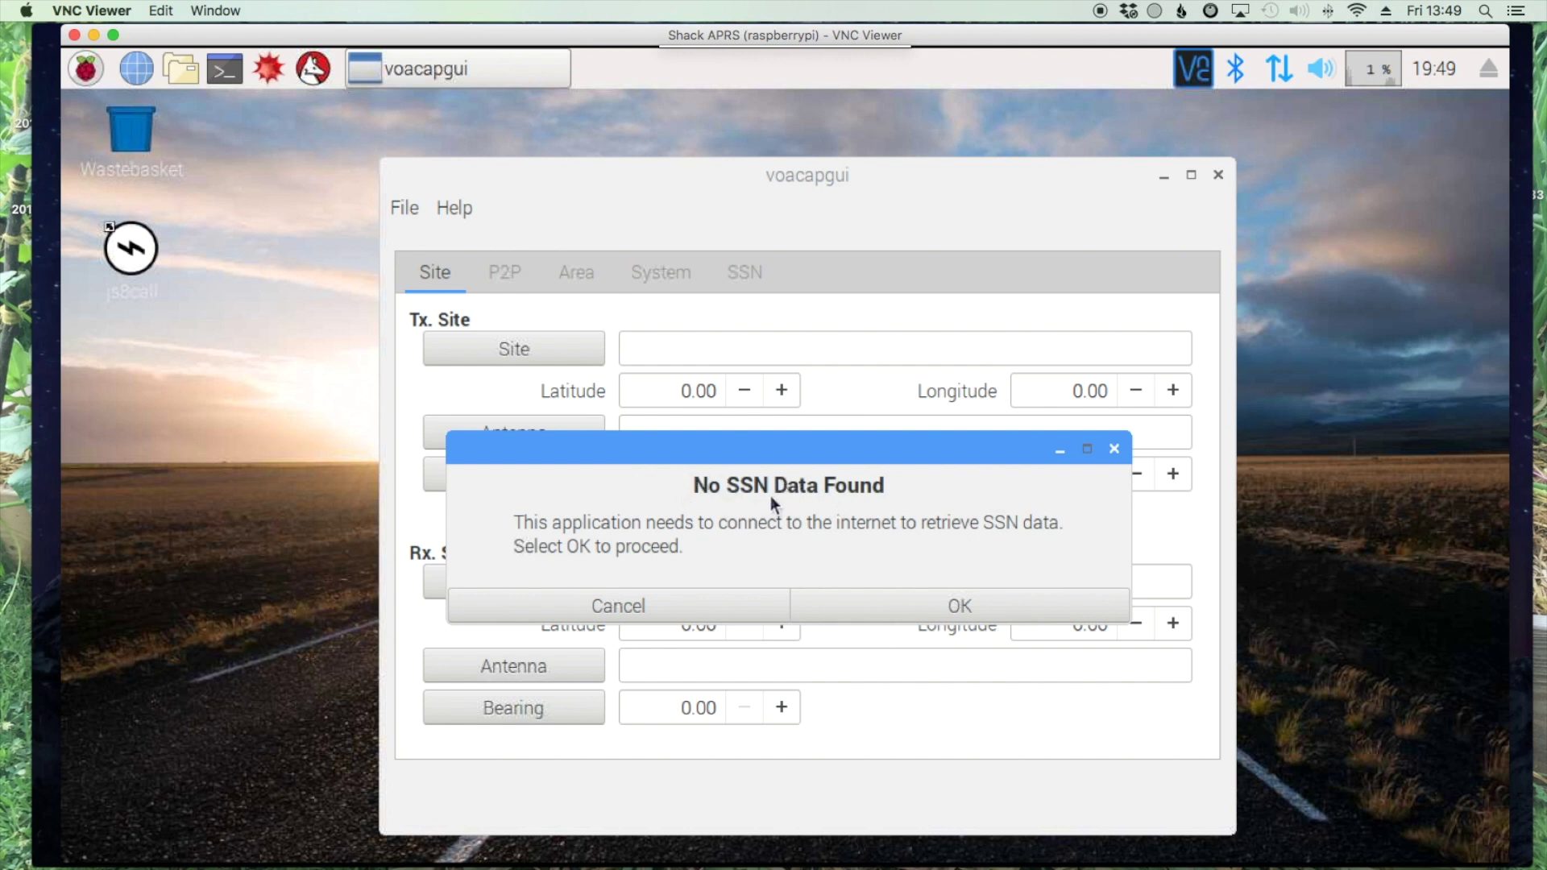
Step: Allow the SSN data fetch and set the transmitter site to locator EM65tv (35.90, -86.38)
{"action": "left_click", "coordinate": [911, 603]}
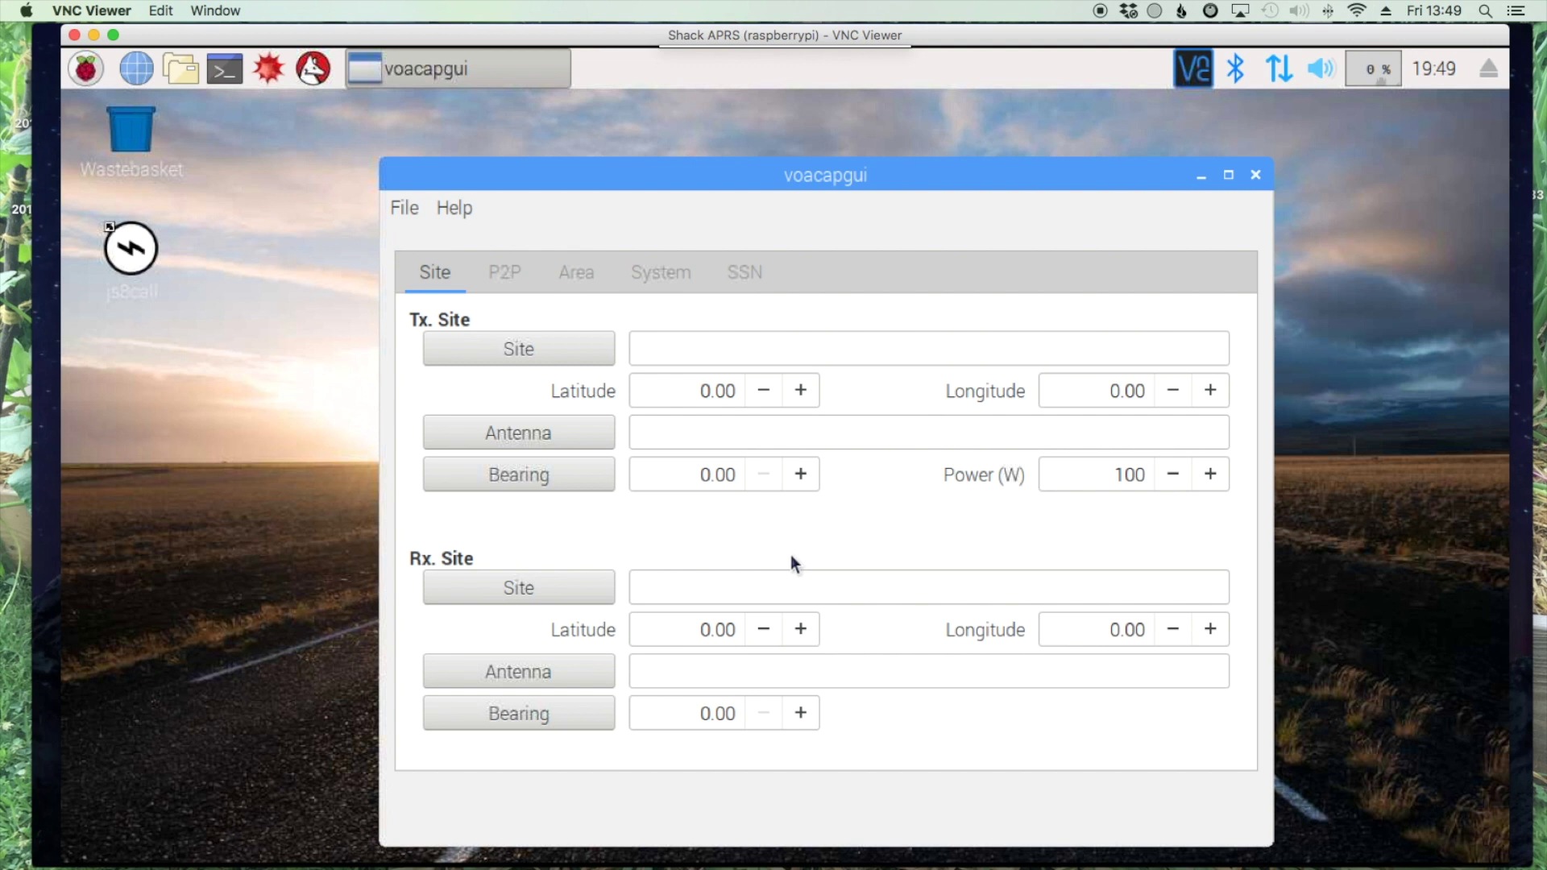
{"action": "left_click", "coordinate": [539, 348]}
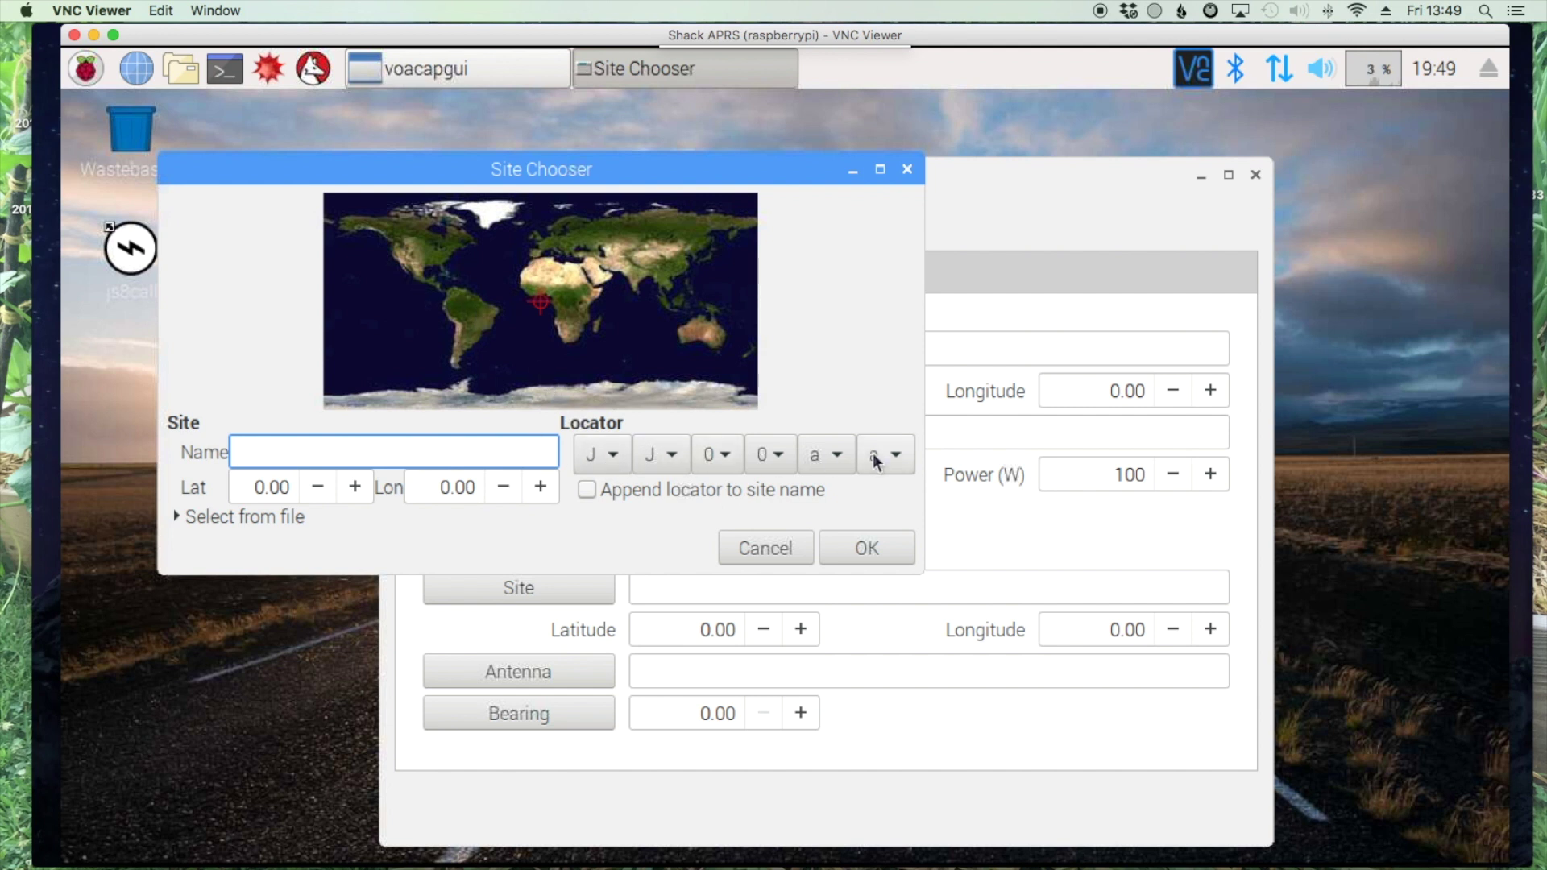
{"action": "left_click", "coordinate": [614, 462]}
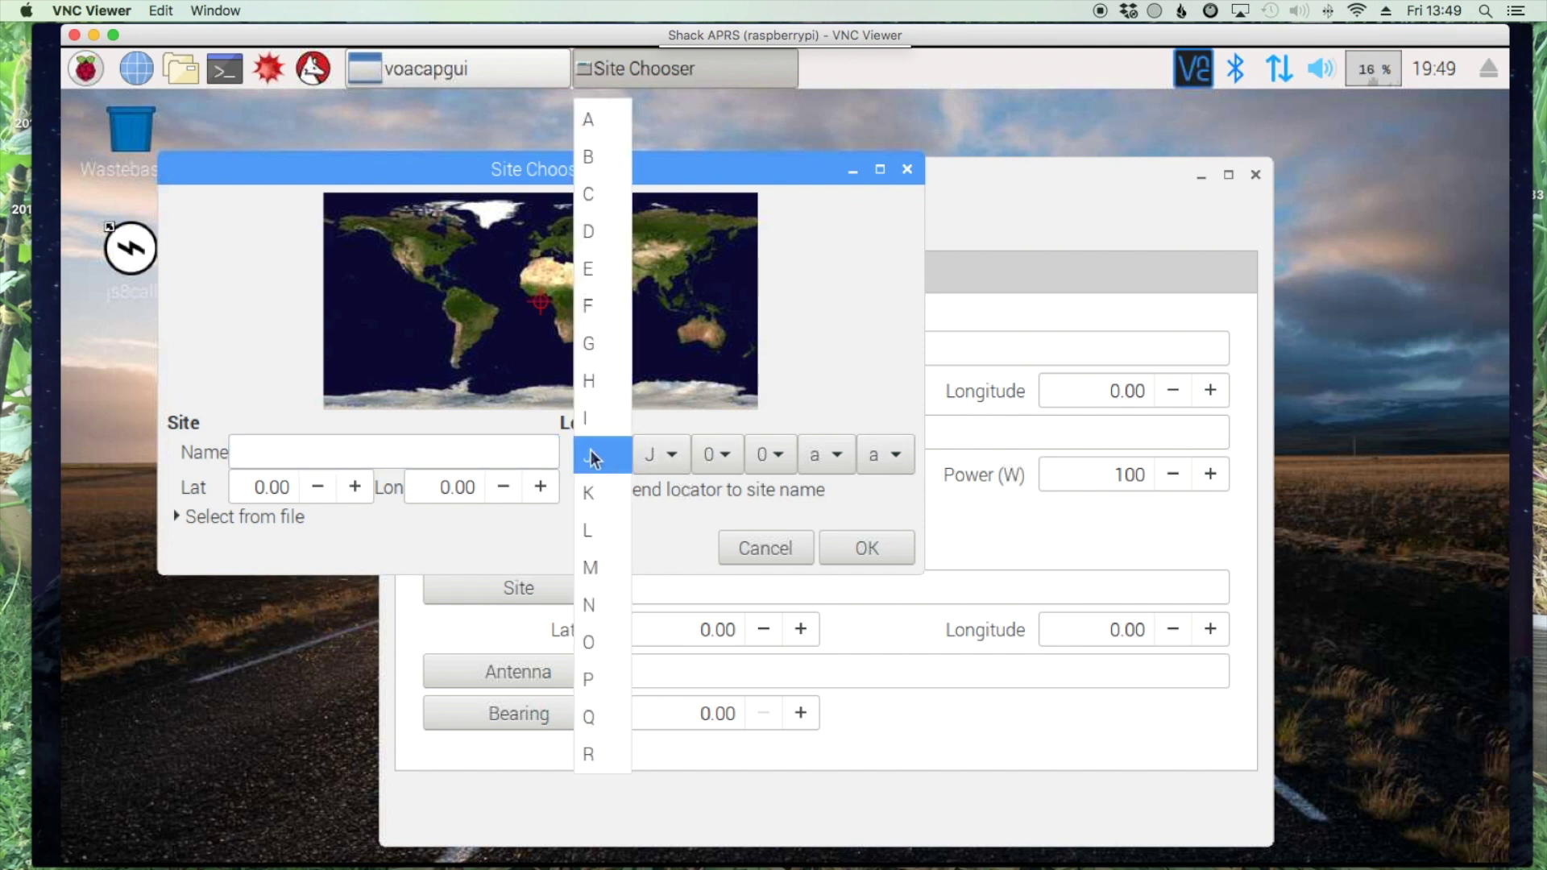
{"action": "left_click", "coordinate": [596, 270]}
{"action": "left_click", "coordinate": [668, 454]}
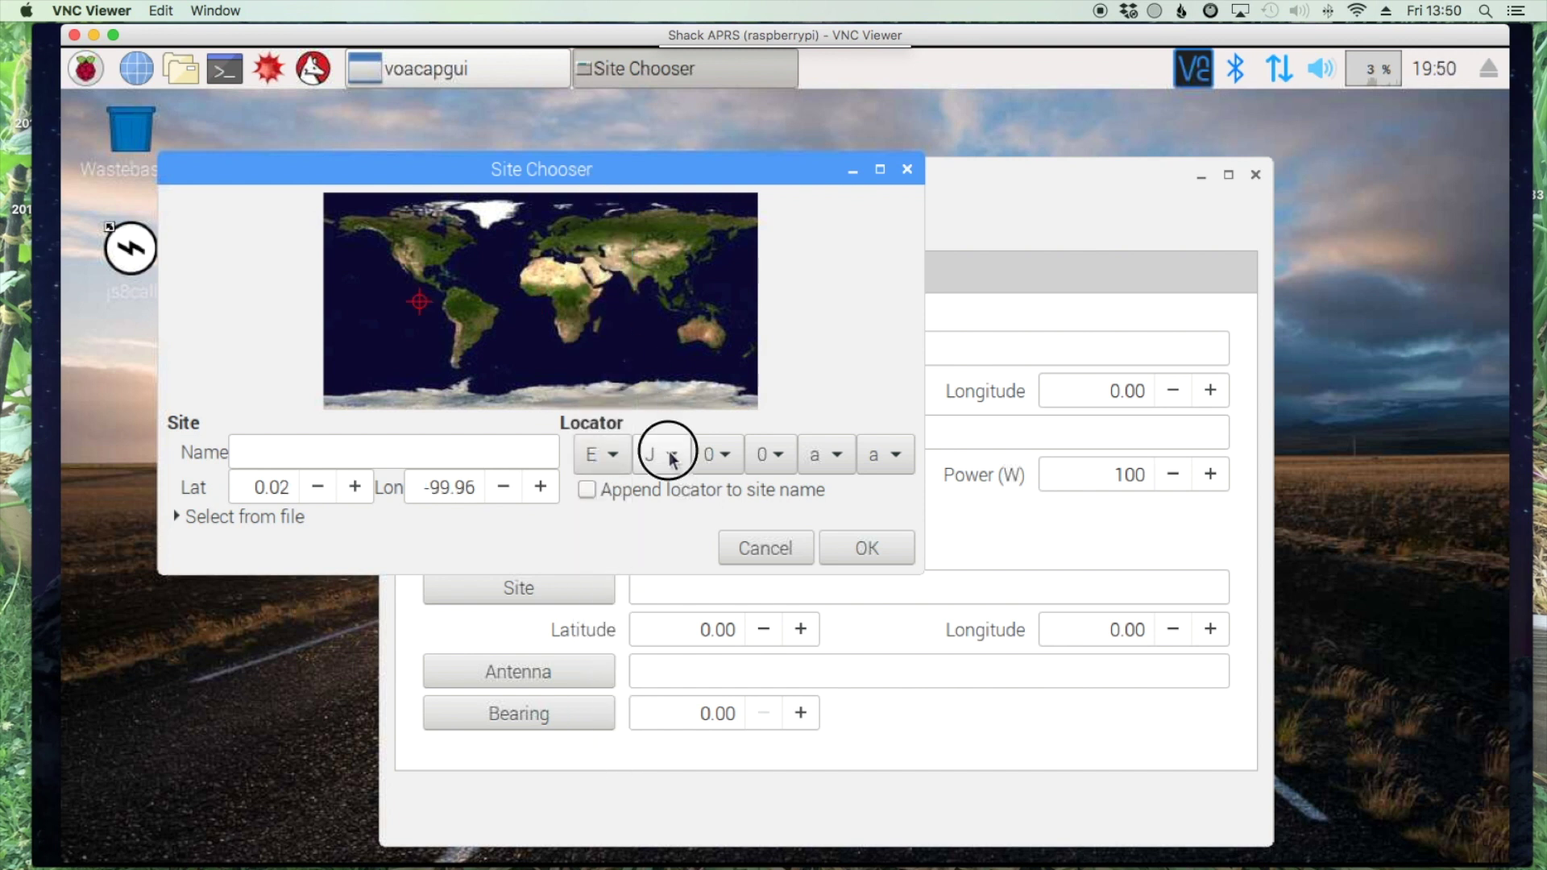
{"action": "left_click", "coordinate": [648, 568]}
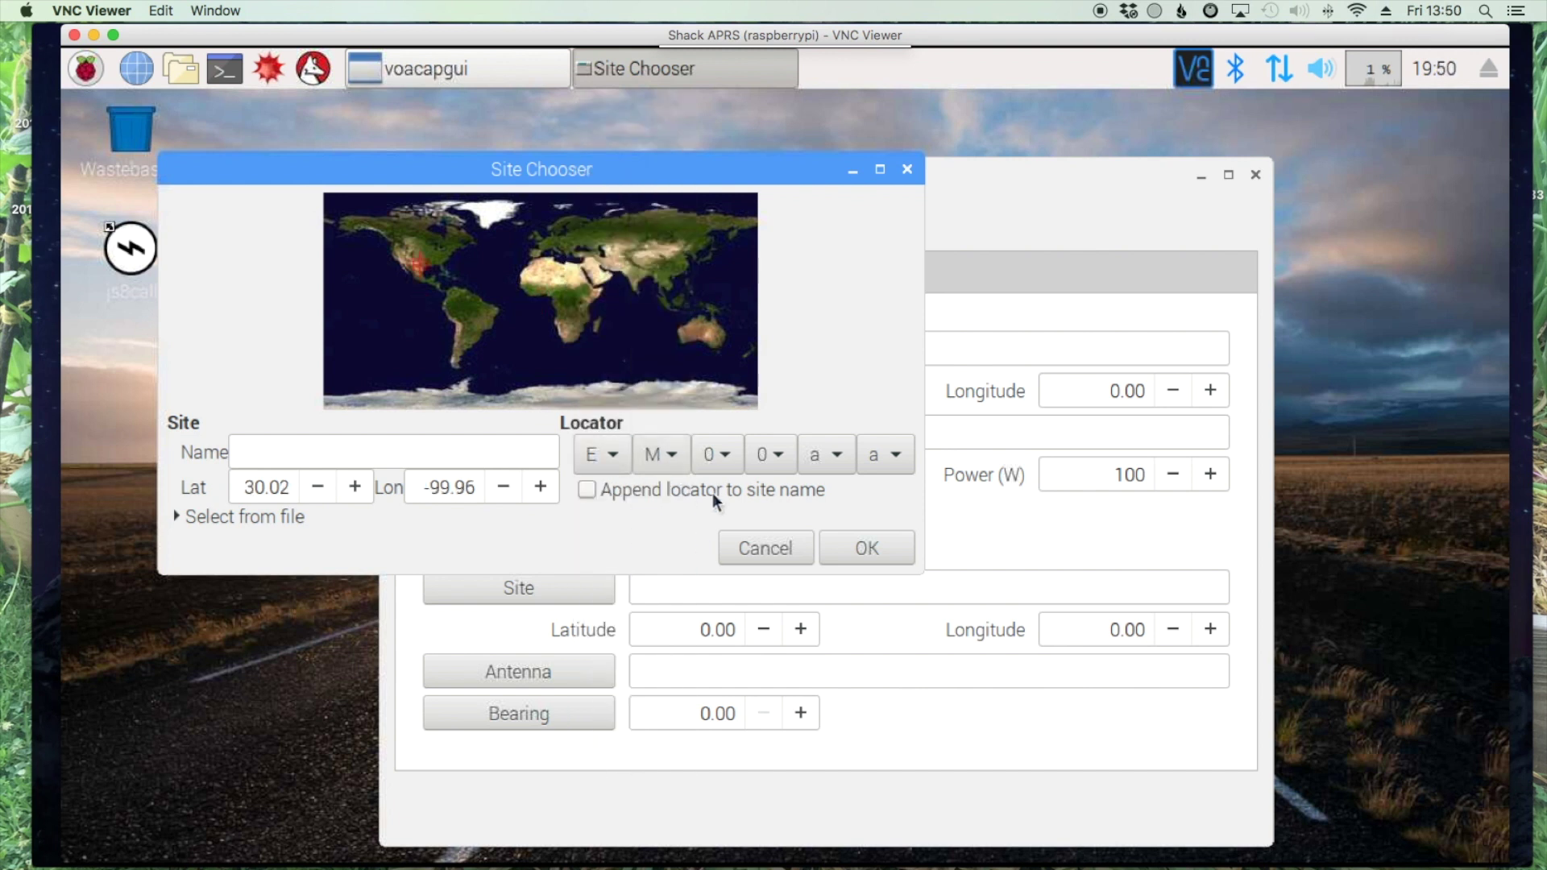
{"action": "left_click", "coordinate": [725, 454]}
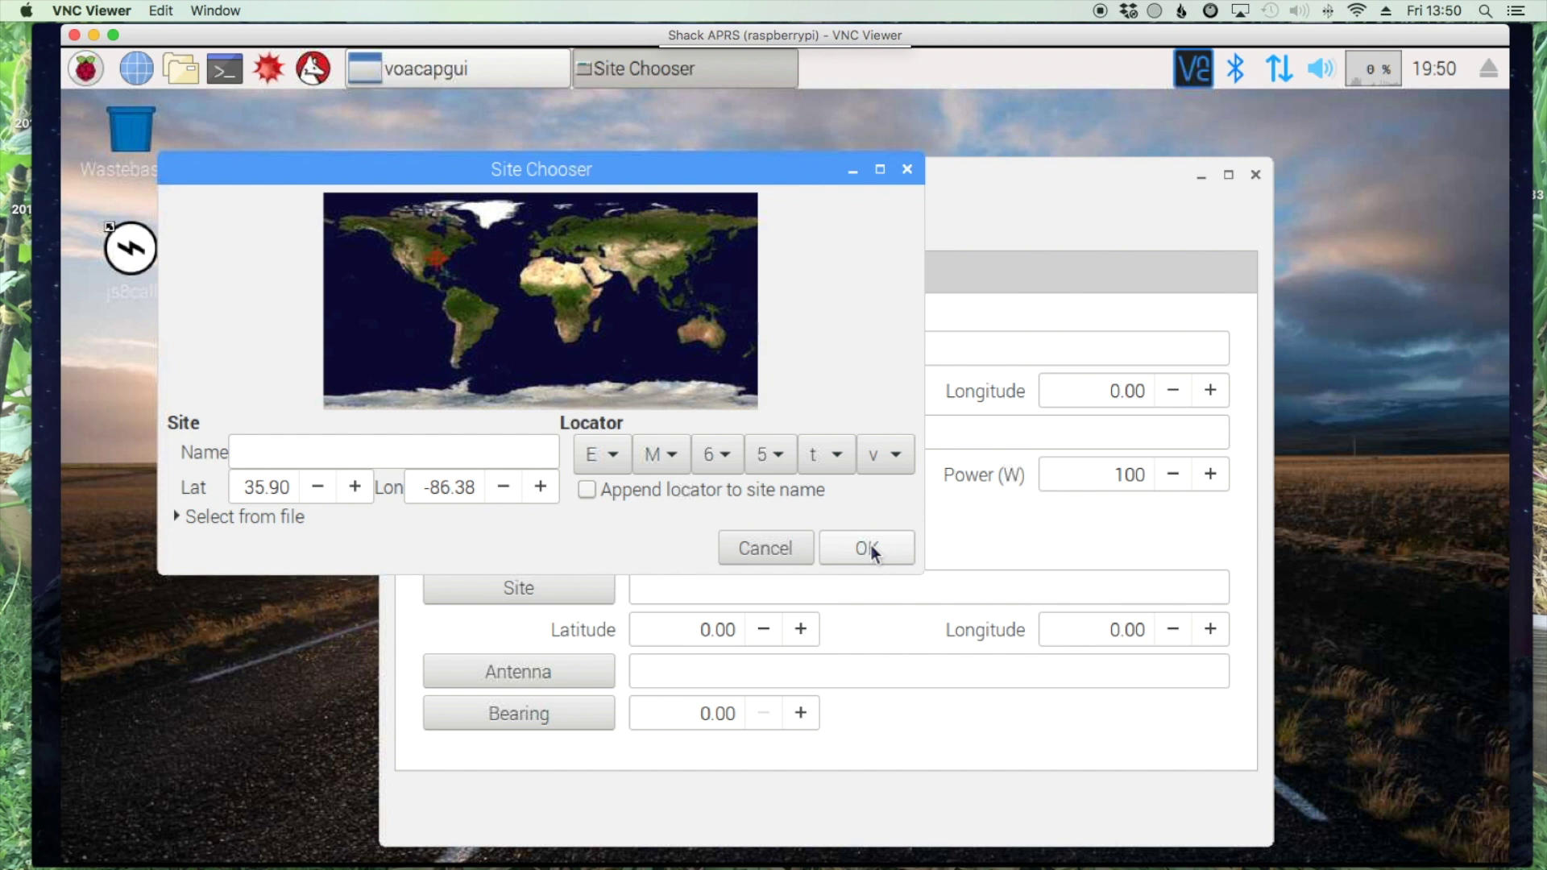
{"action": "left_click", "coordinate": [866, 549]}
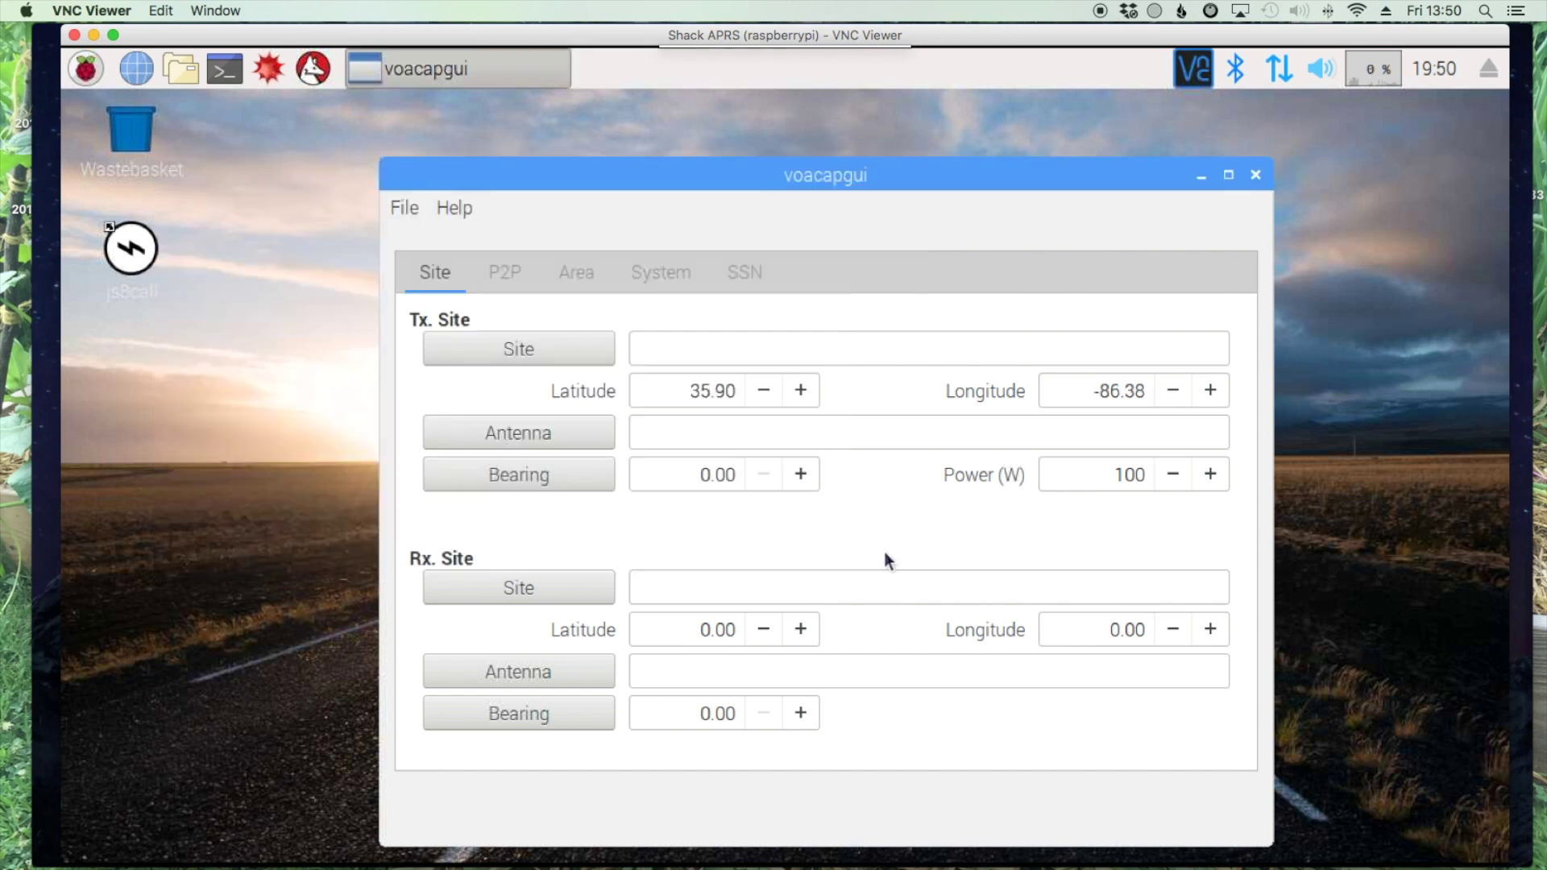
Step: Give the transmitter the samples/sample.00 isotropic antenna
{"action": "left_click", "coordinate": [542, 435]}
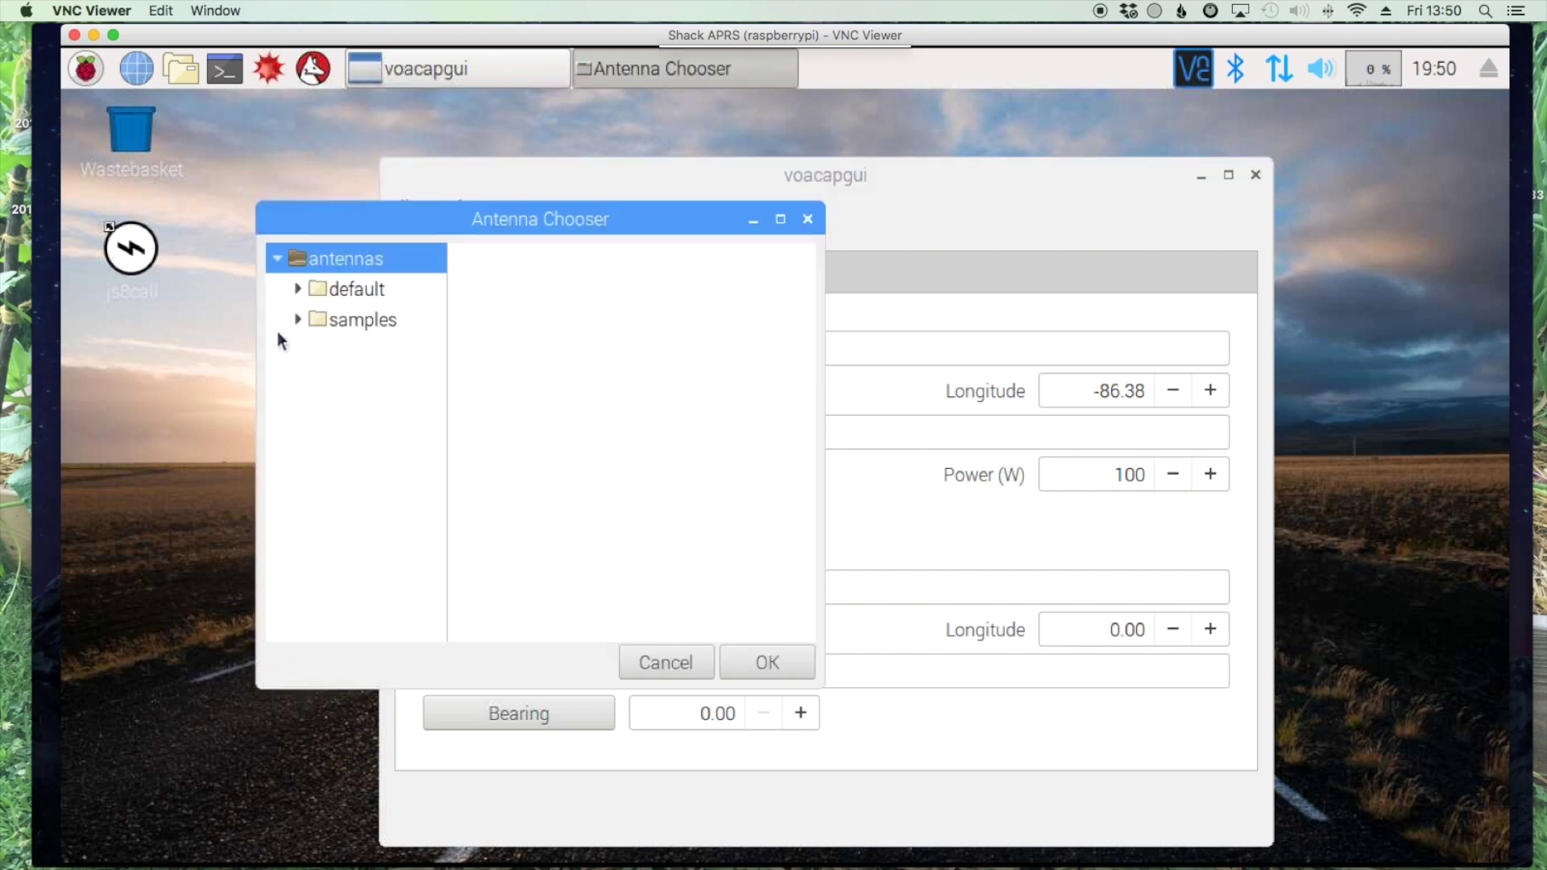
{"action": "left_click", "coordinate": [298, 320]}
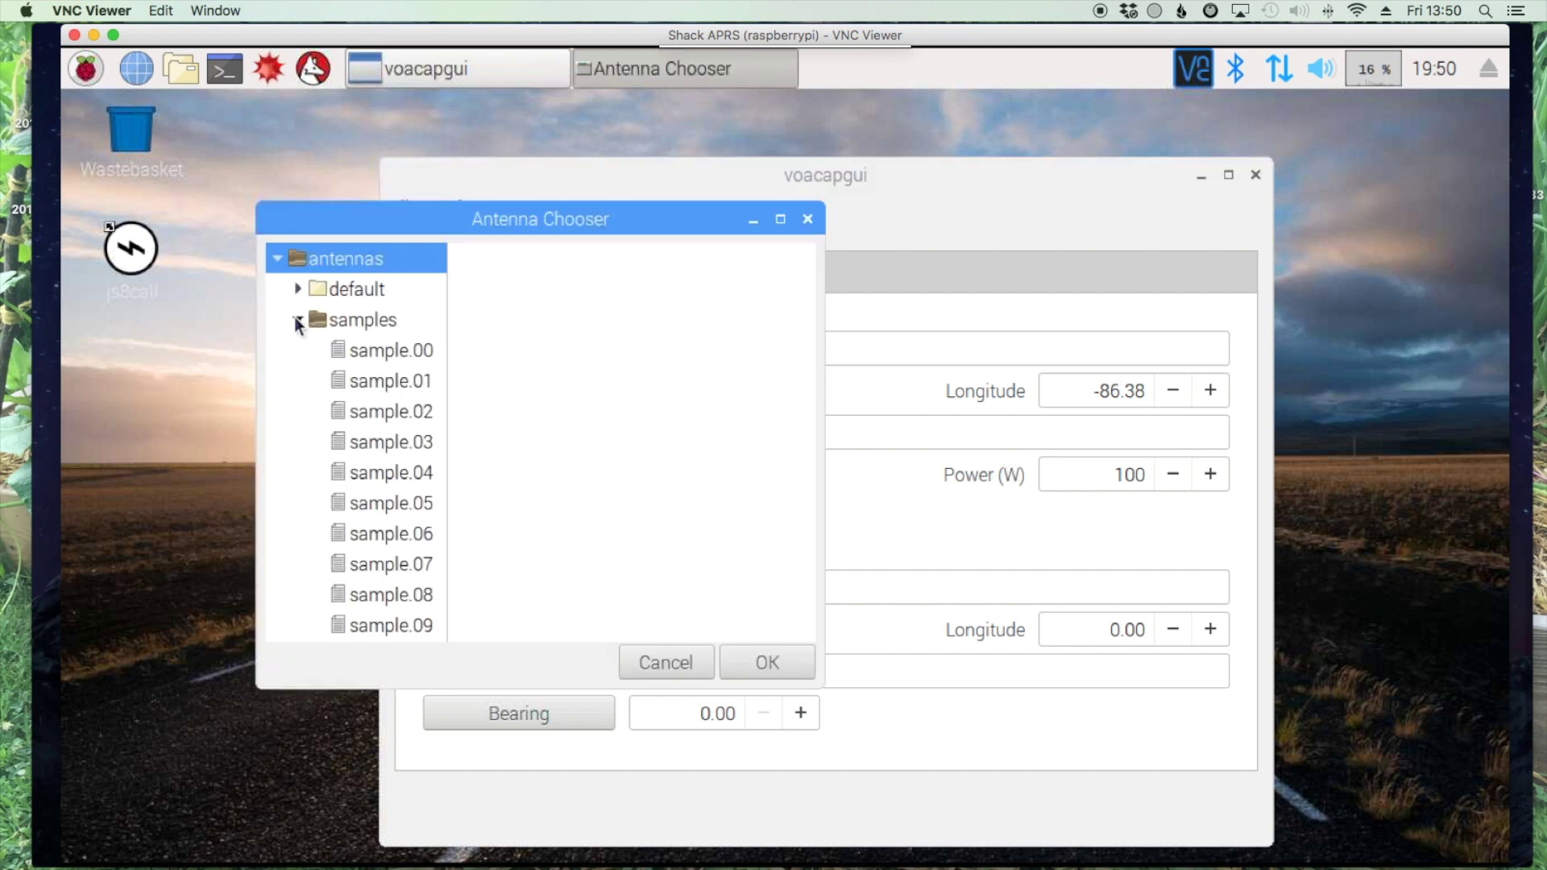
{"action": "left_click", "coordinate": [383, 350]}
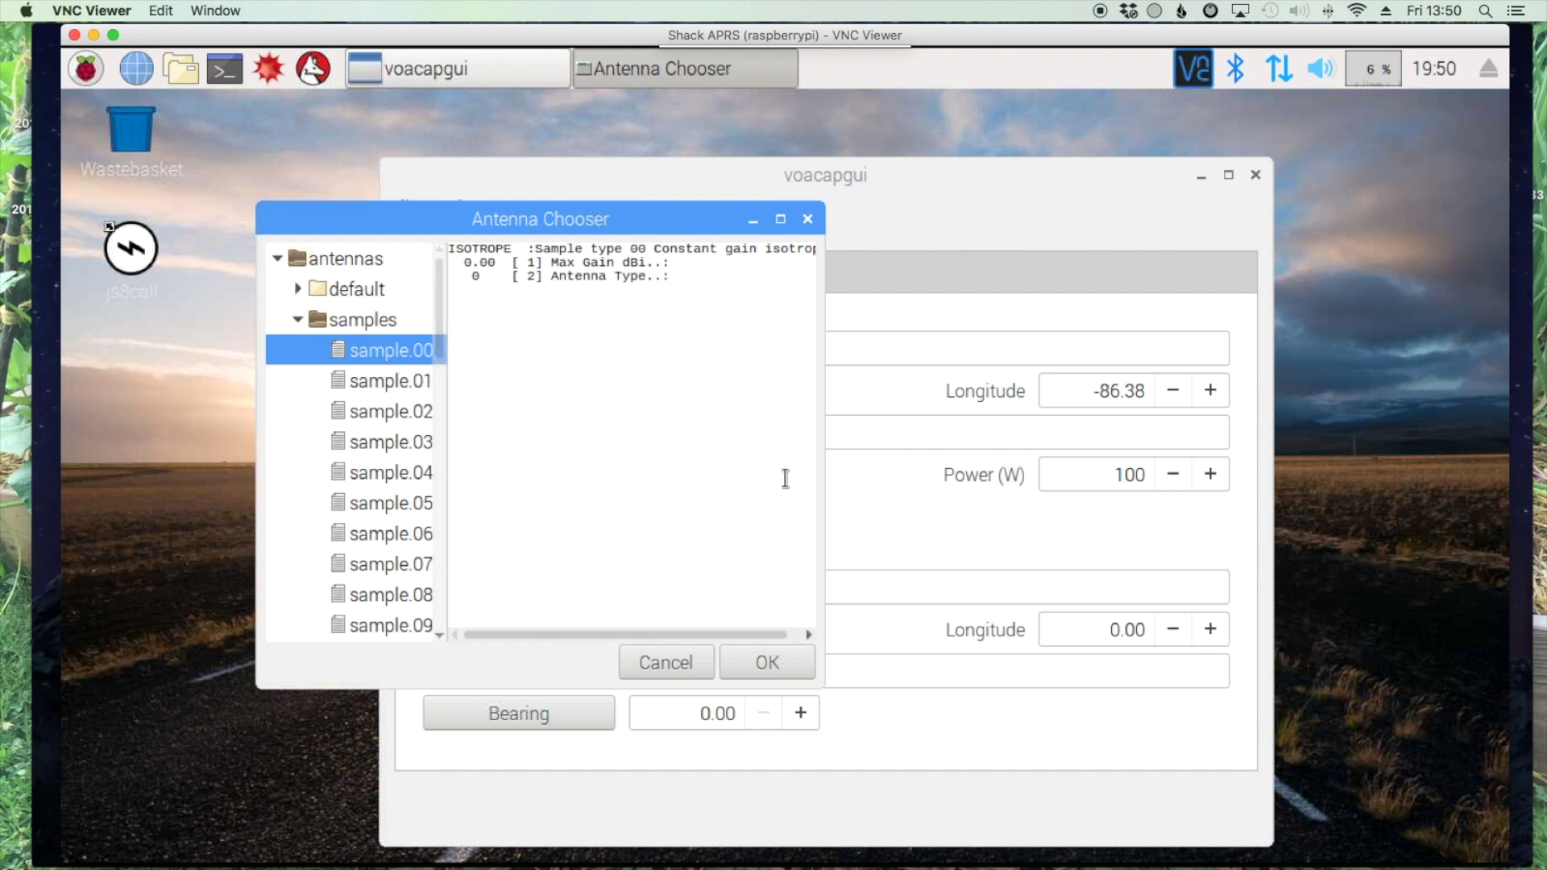
{"action": "left_click", "coordinate": [780, 659]}
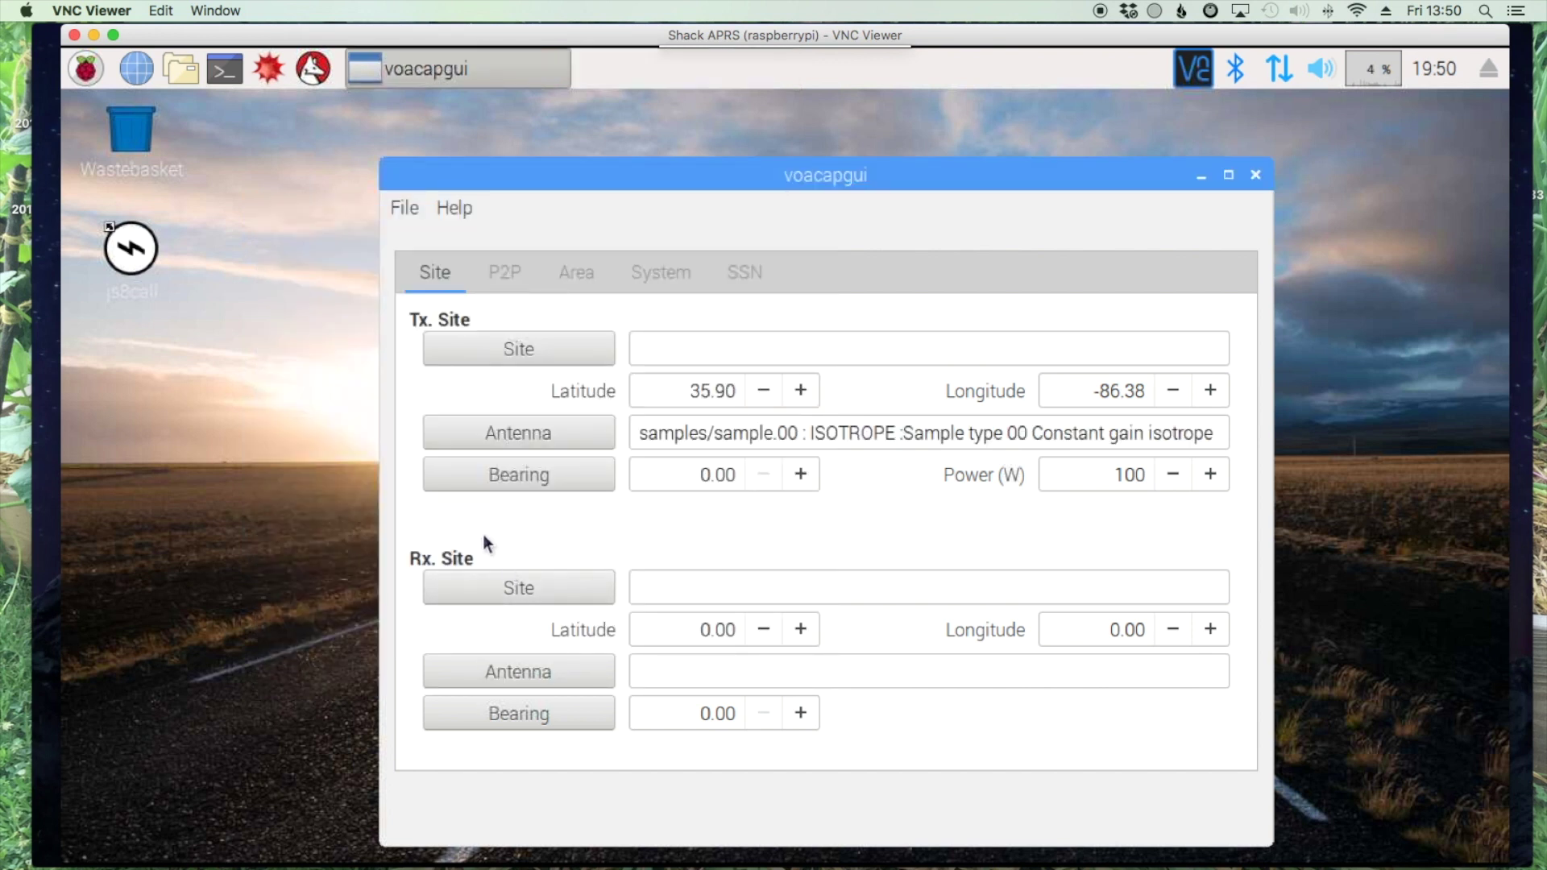
{"action": "left_click", "coordinate": [530, 585]}
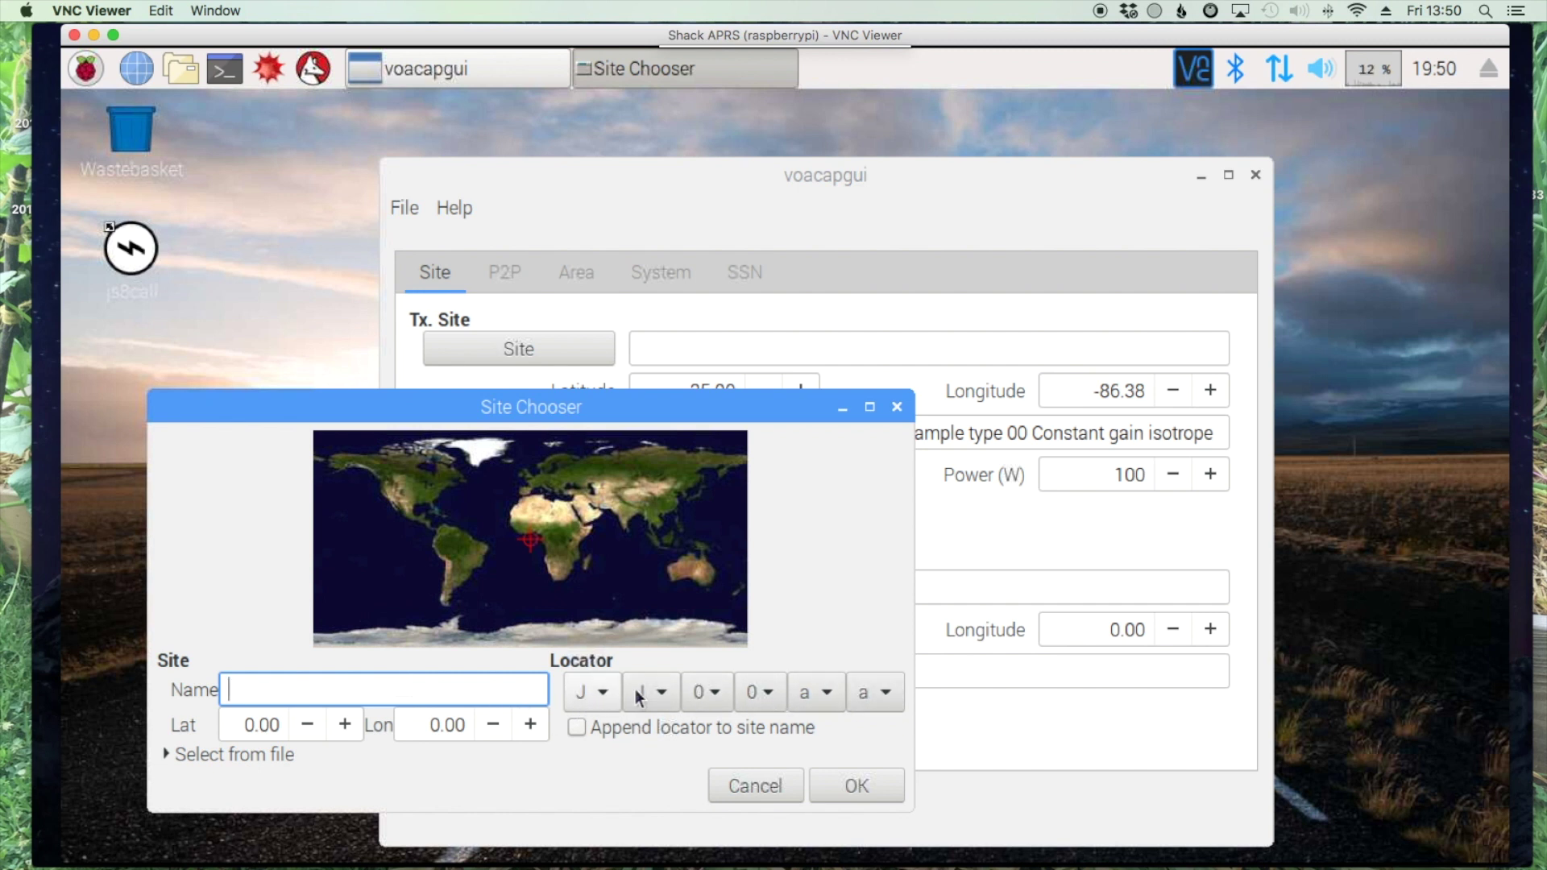
Step: Place the receiver at 41.25, -90.94 on the North America map and assign the sample.00 antenna
{"action": "left_click", "coordinate": [422, 490]}
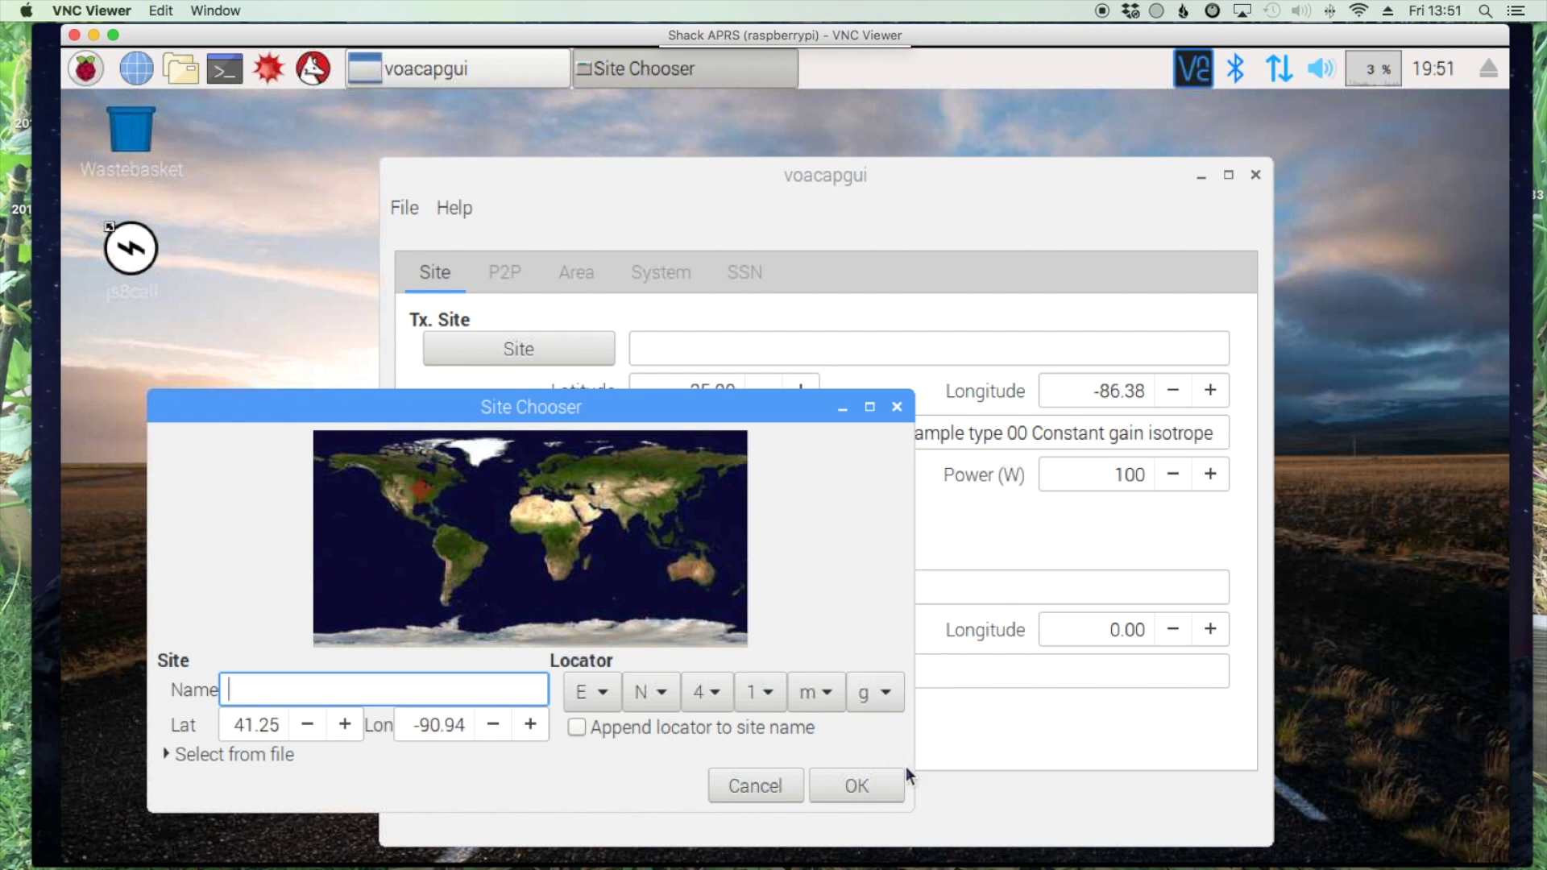
{"action": "left_click", "coordinate": [870, 791]}
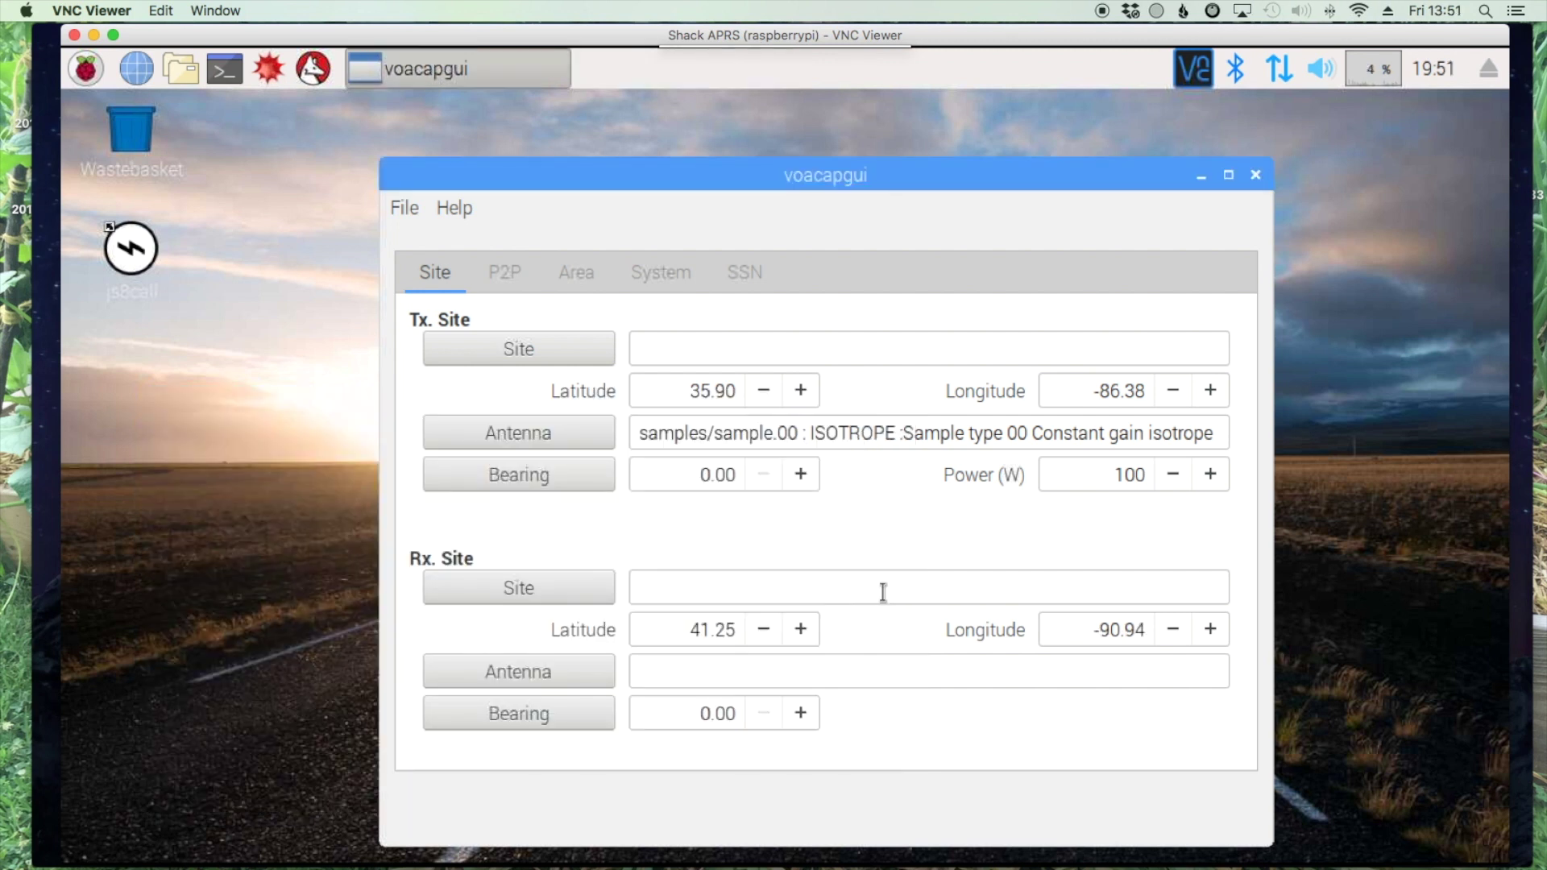
{"action": "left_click", "coordinate": [591, 668]}
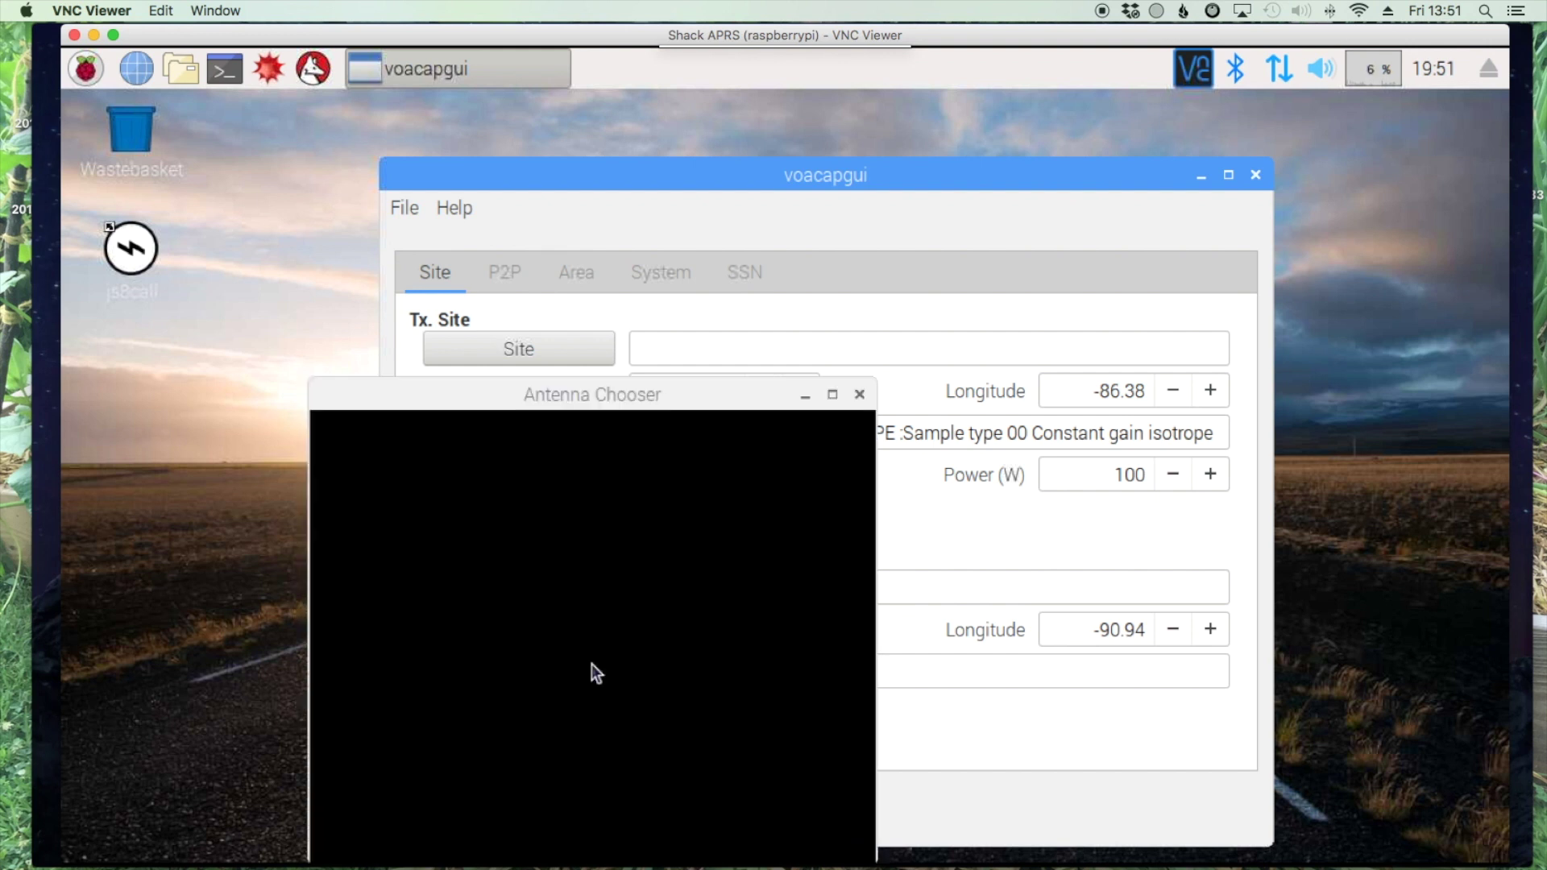
{"action": "left_click", "coordinate": [350, 495]}
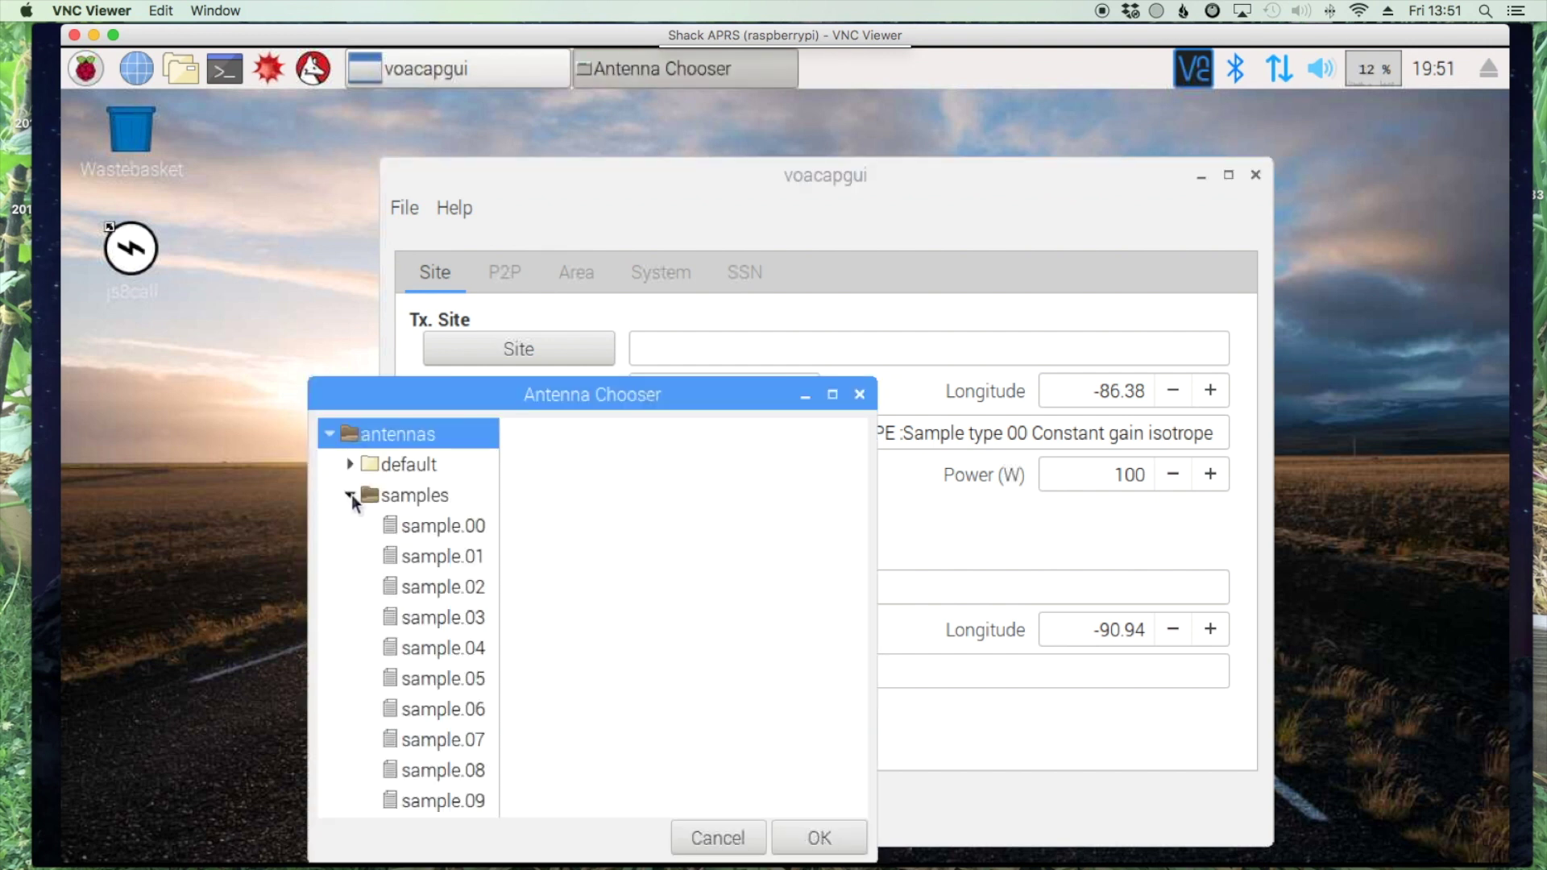
{"action": "left_click", "coordinate": [403, 529]}
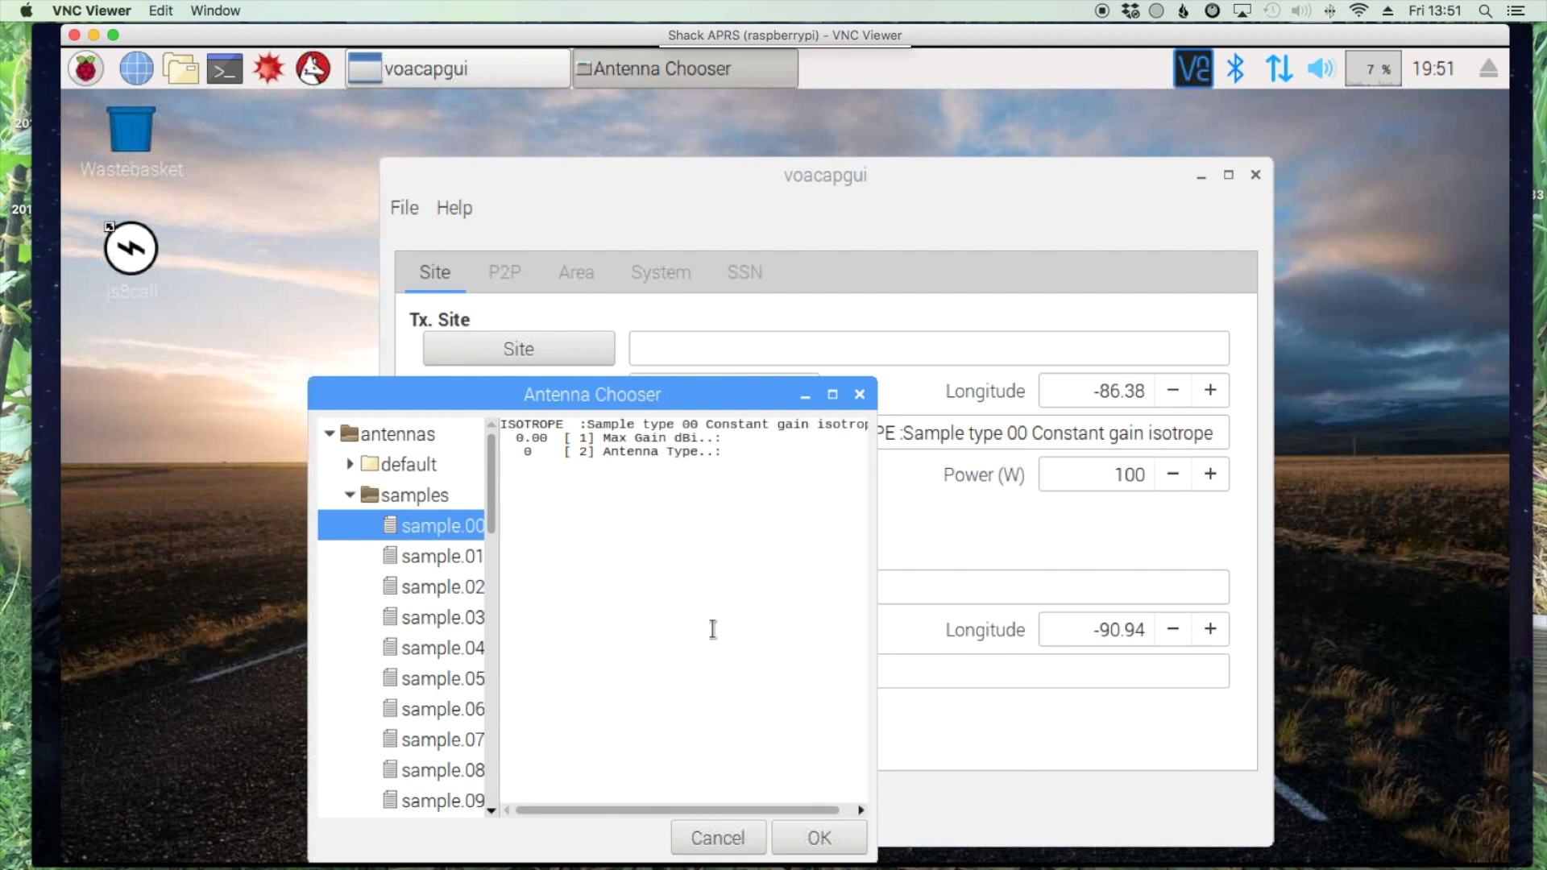
{"action": "left_click", "coordinate": [820, 836]}
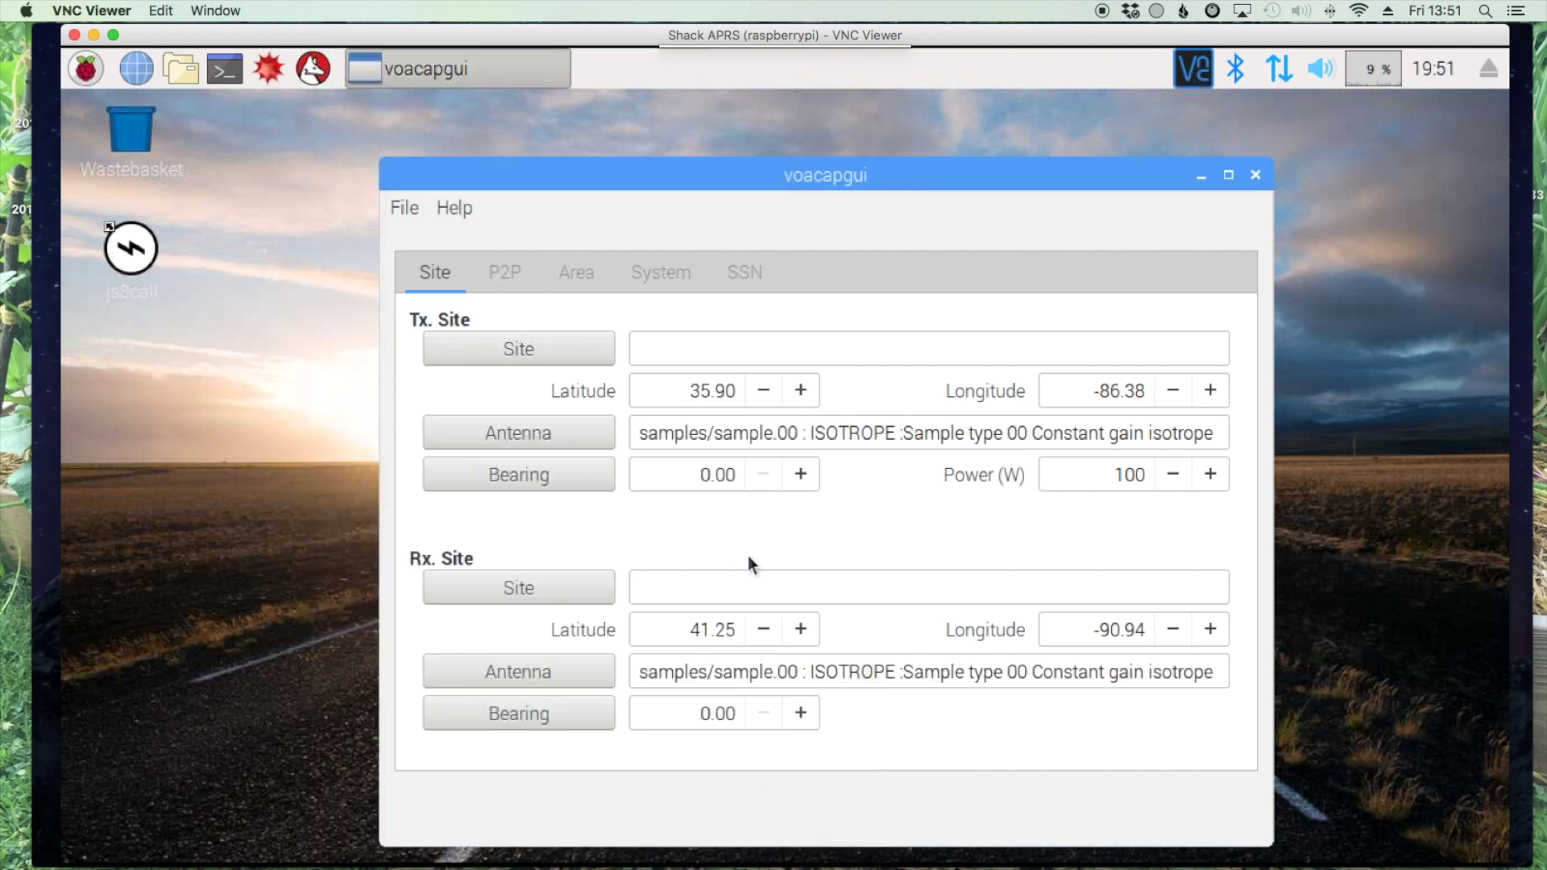
Step: Add December 2018 to the P2P prediction dates and execute the run
{"action": "left_click", "coordinate": [506, 273]}
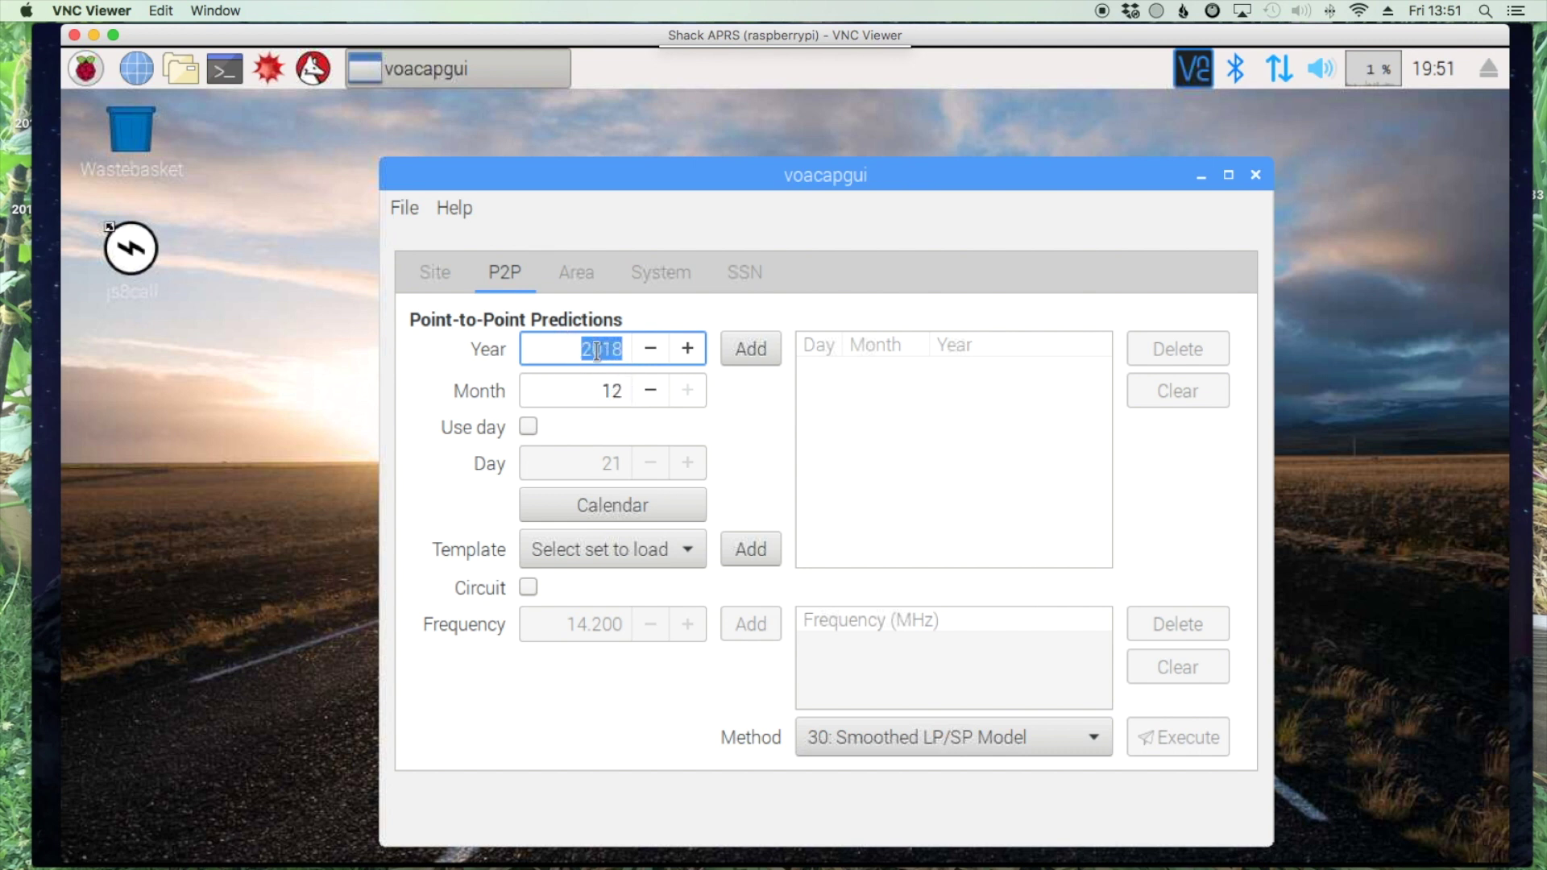
{"action": "left_click", "coordinate": [740, 354]}
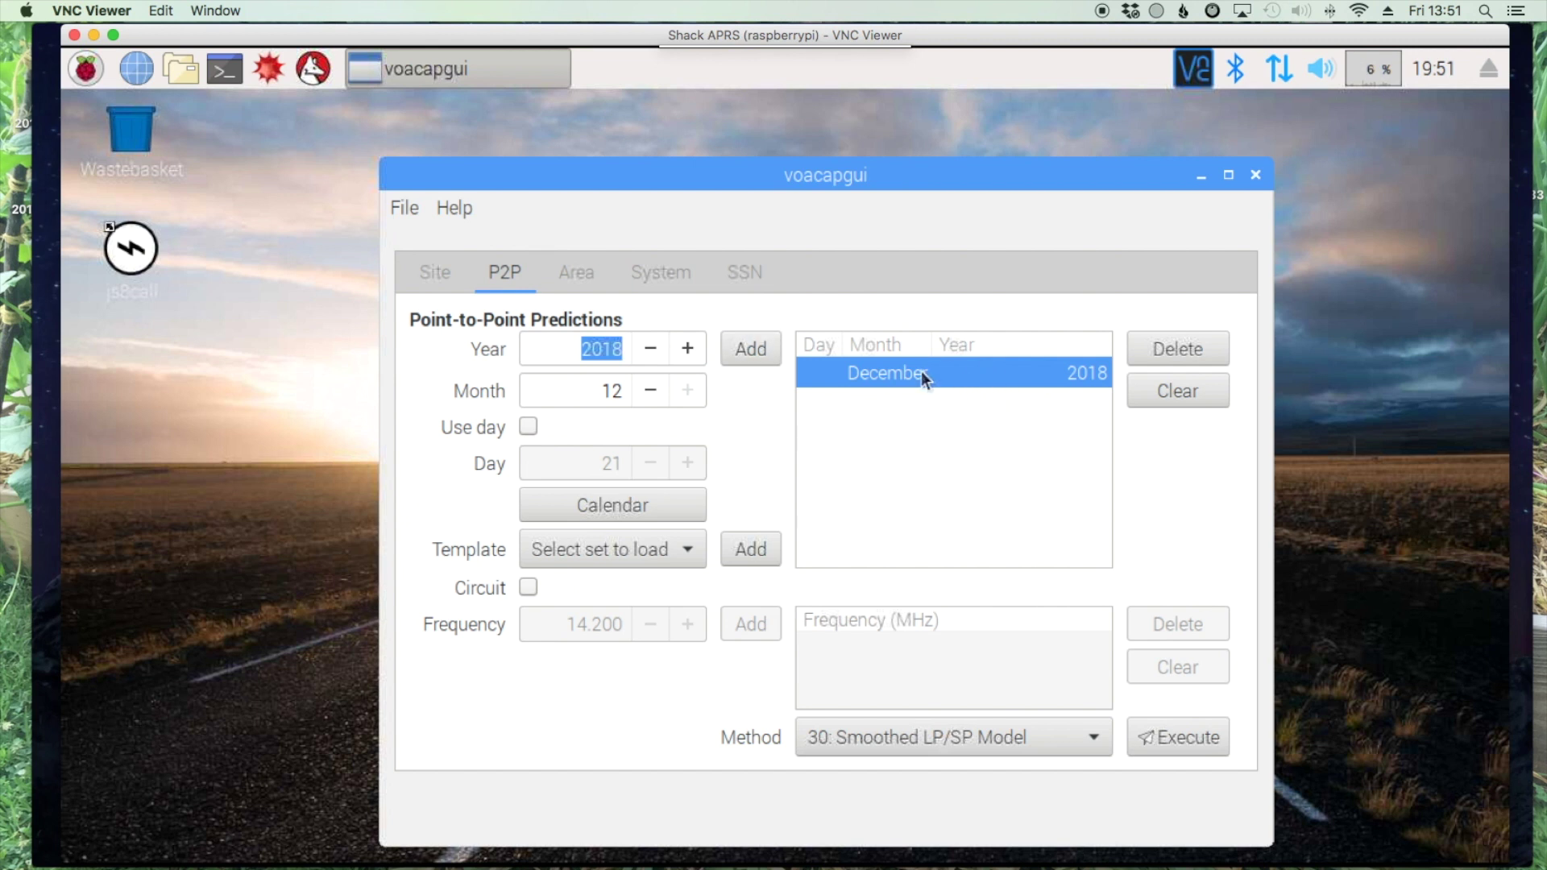
{"action": "left_click", "coordinate": [1173, 737]}
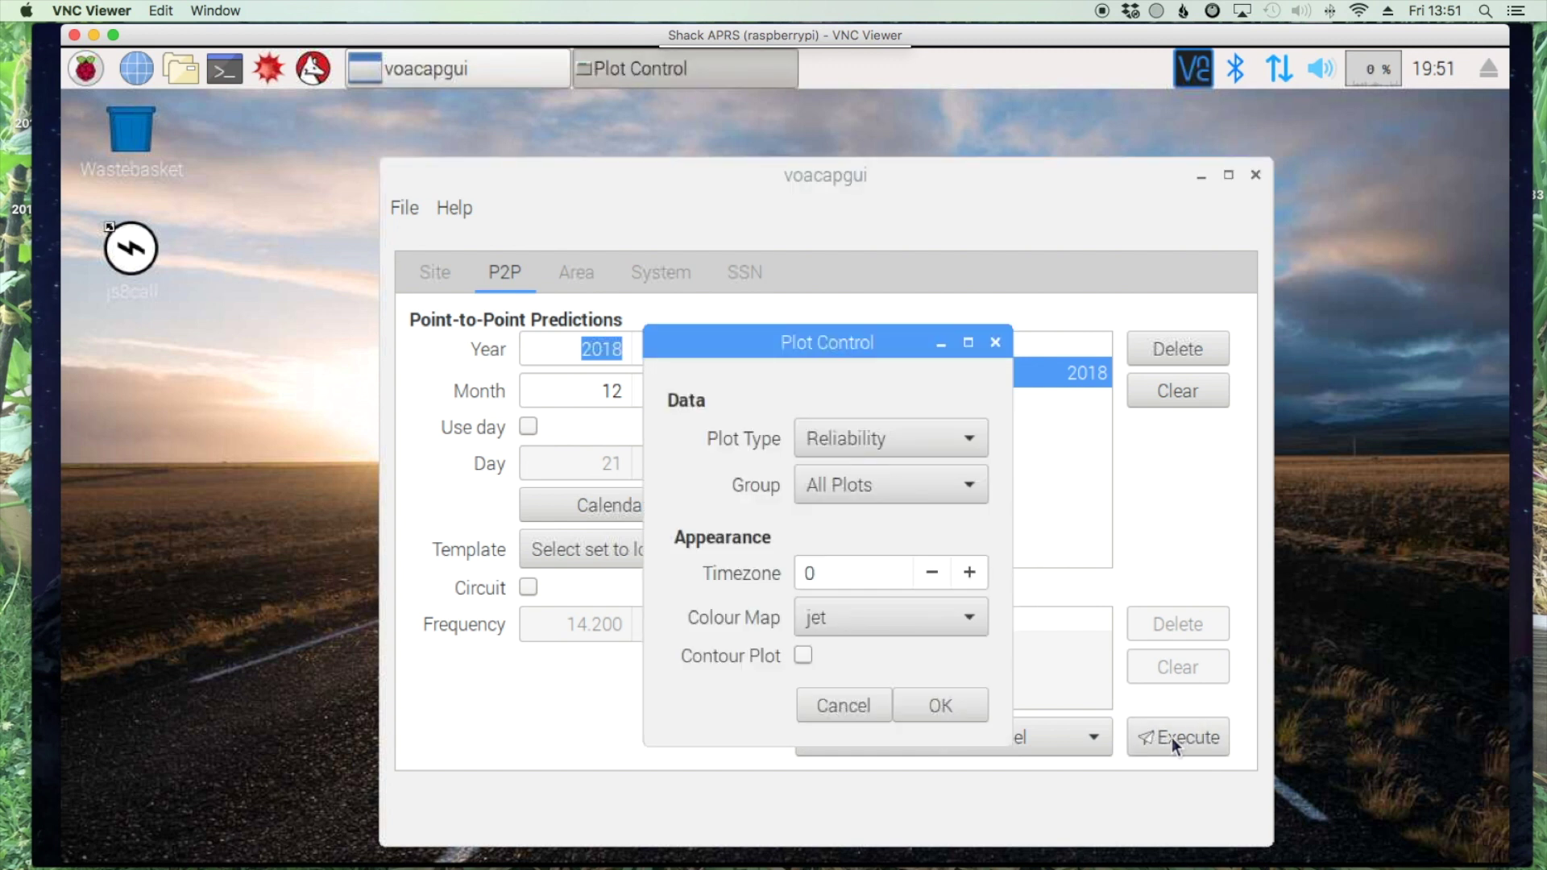
Step: Accept Reliability, All Plots and jet colour map to draw the Circuit Reliability chart
{"action": "left_click", "coordinate": [950, 707]}
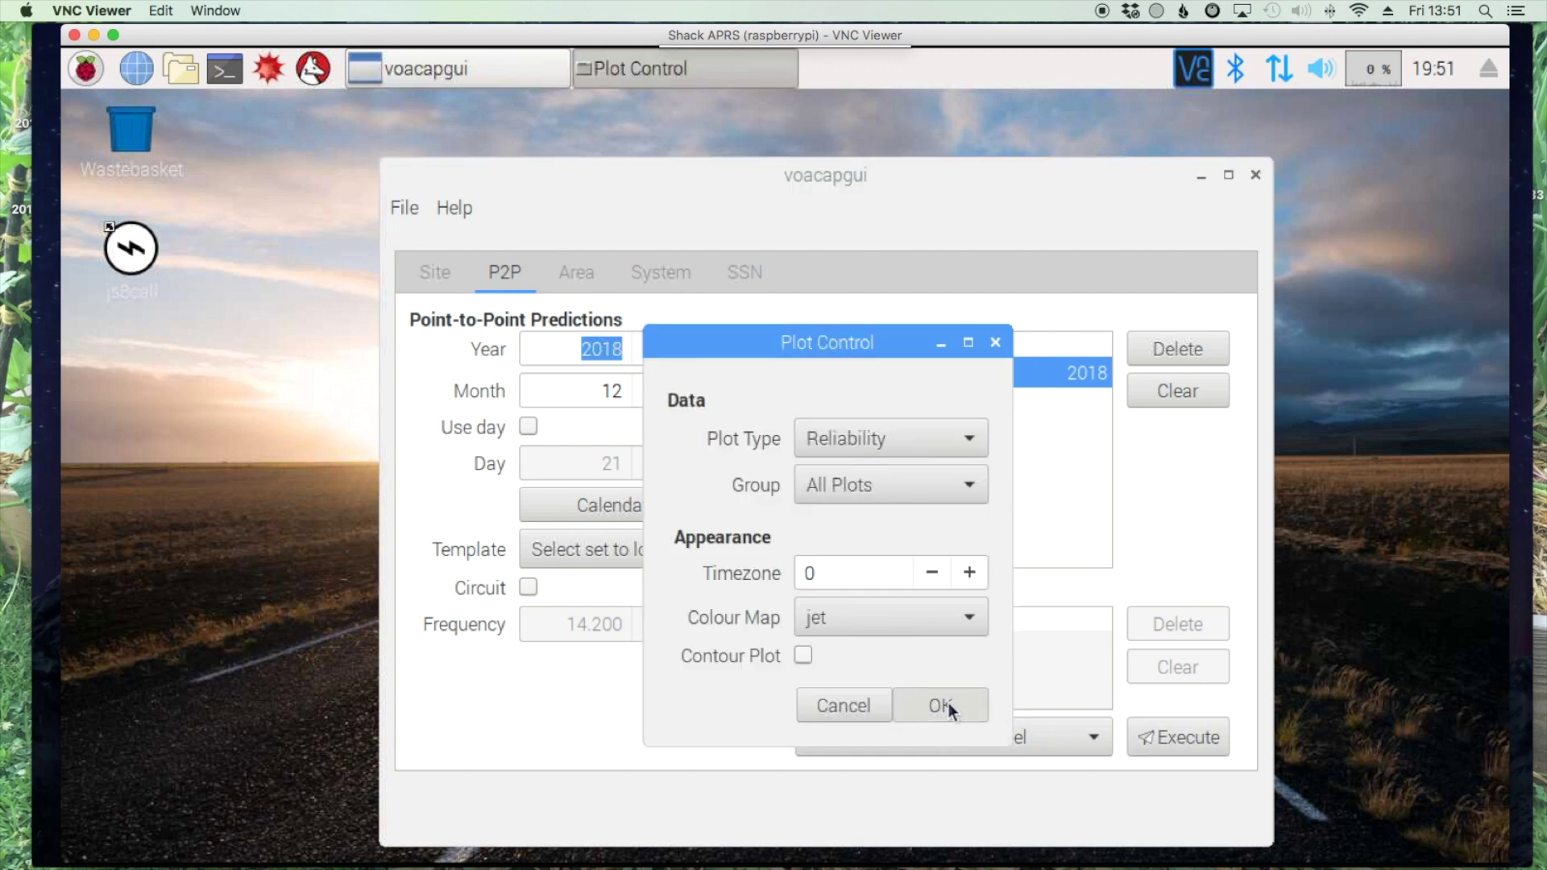